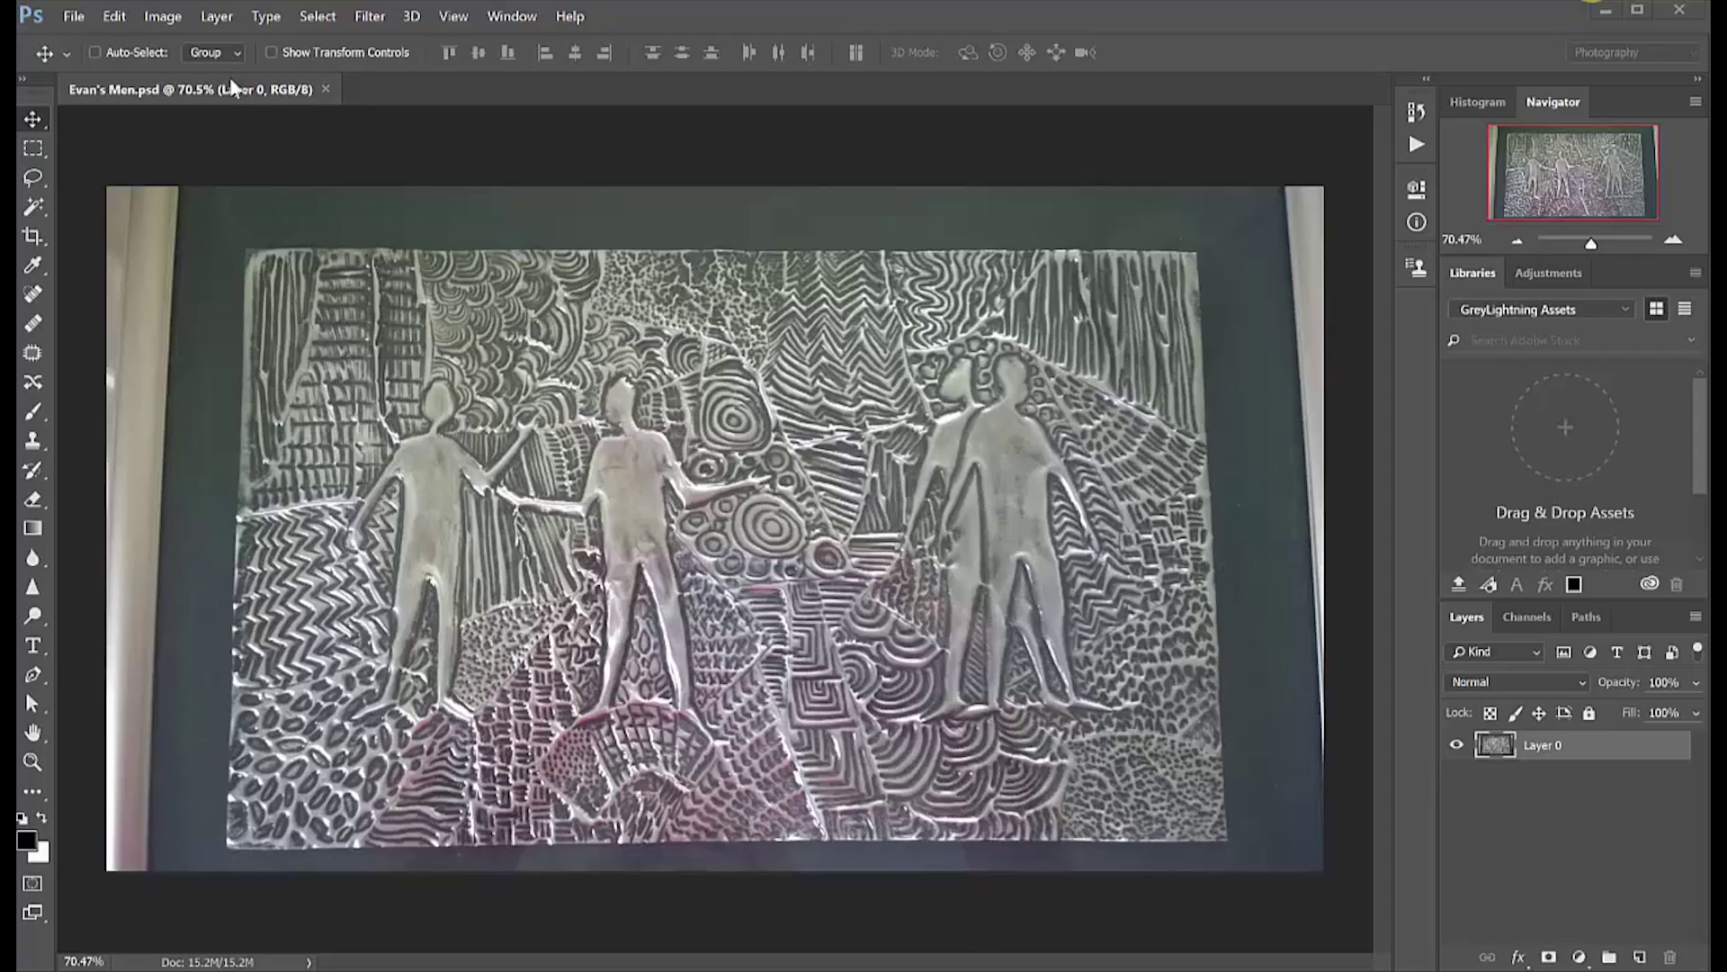
Step: Open the Edit menu in Evan's Men.psd to reach the transform commands
left_click(115, 16)
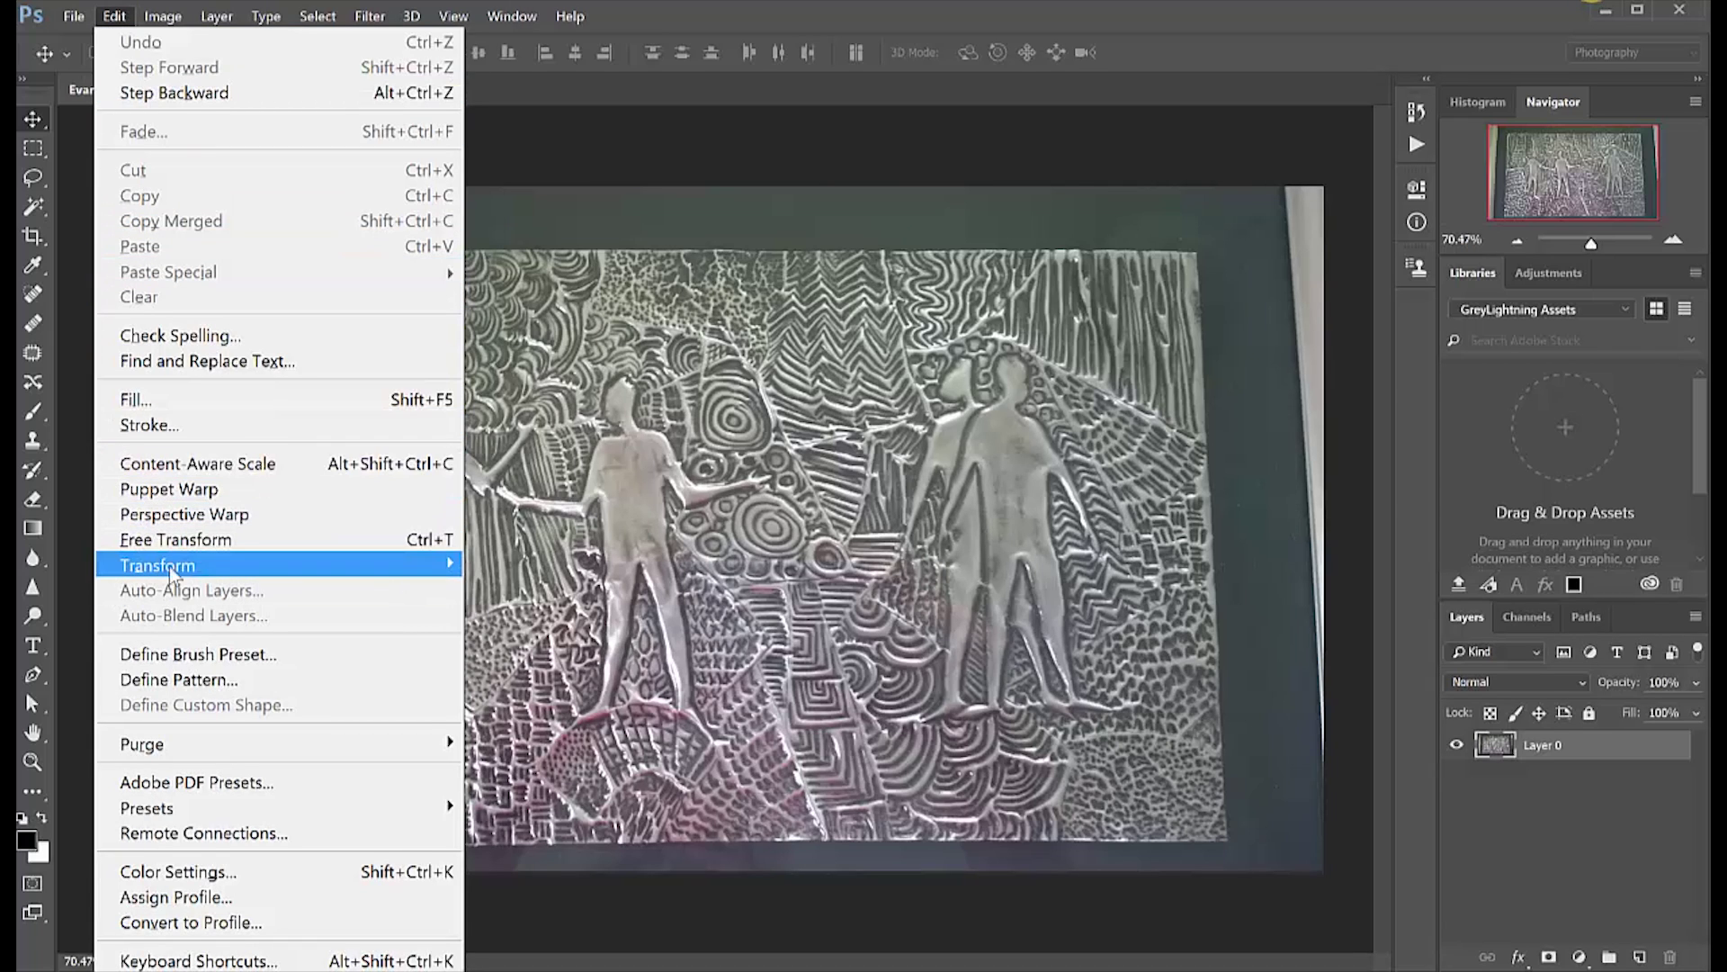
Step: Skew Layer 0 by pulling its top-right and top-left corners outward, then commit the transform
mouse_move(306, 565)
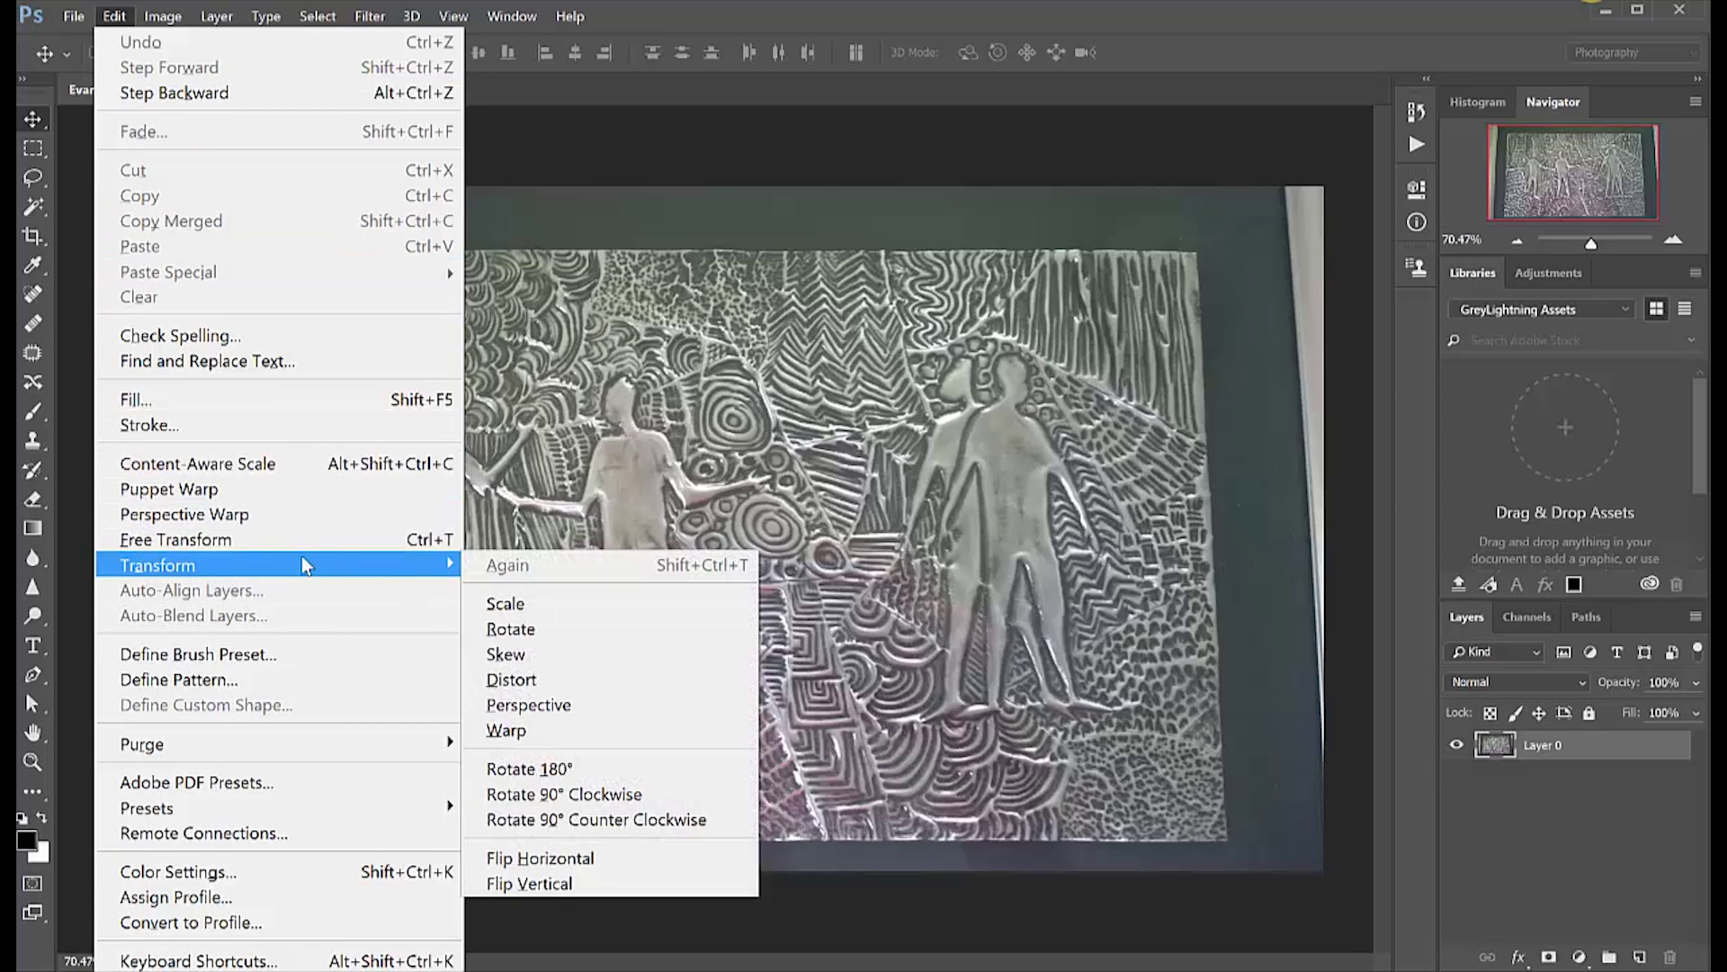
left_click(564, 648)
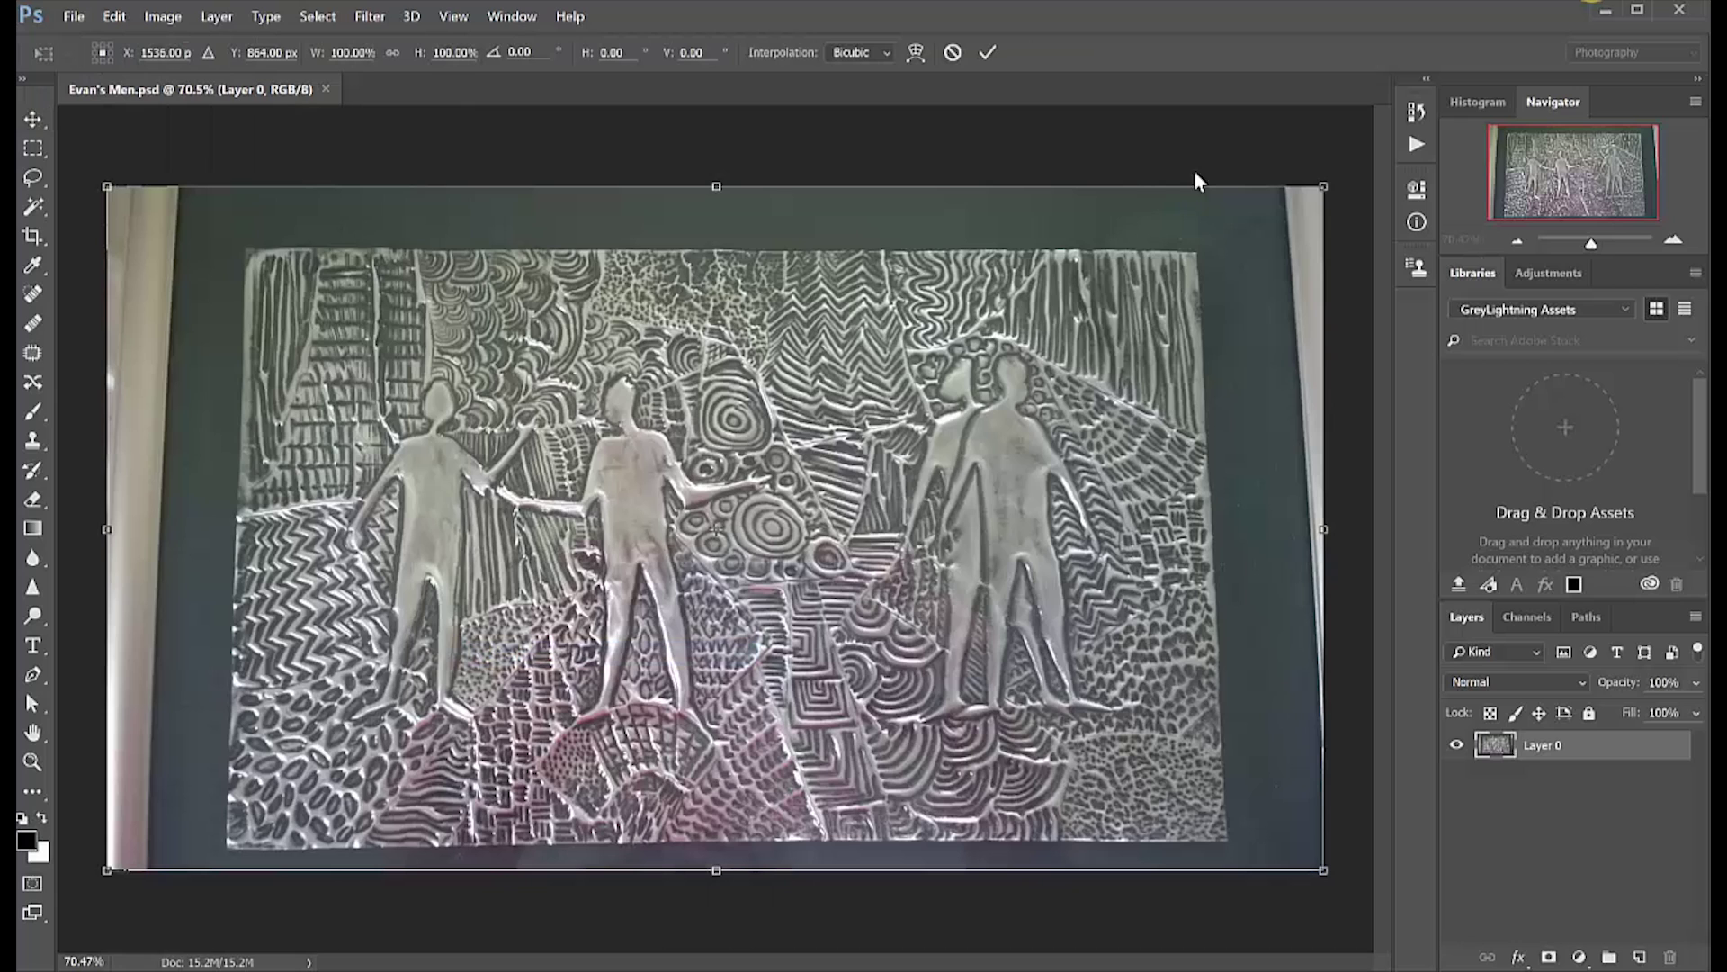
left_click_drag(1332, 190, 1375, 191)
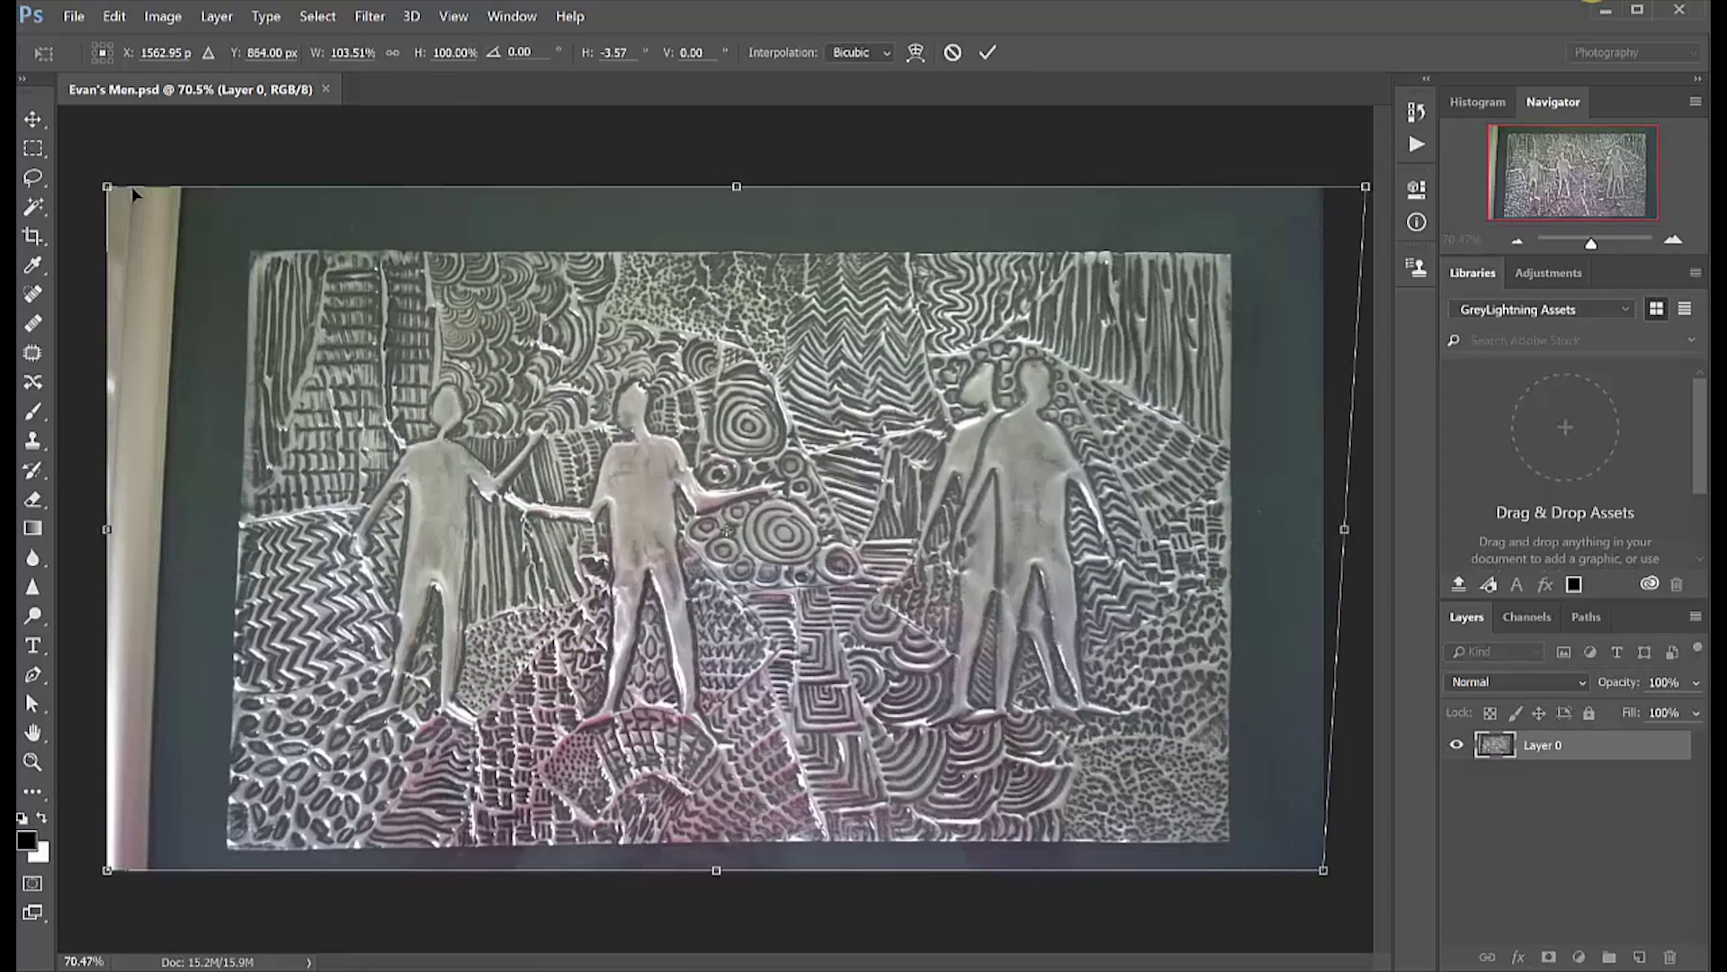
left_click_drag(107, 194, 75, 205)
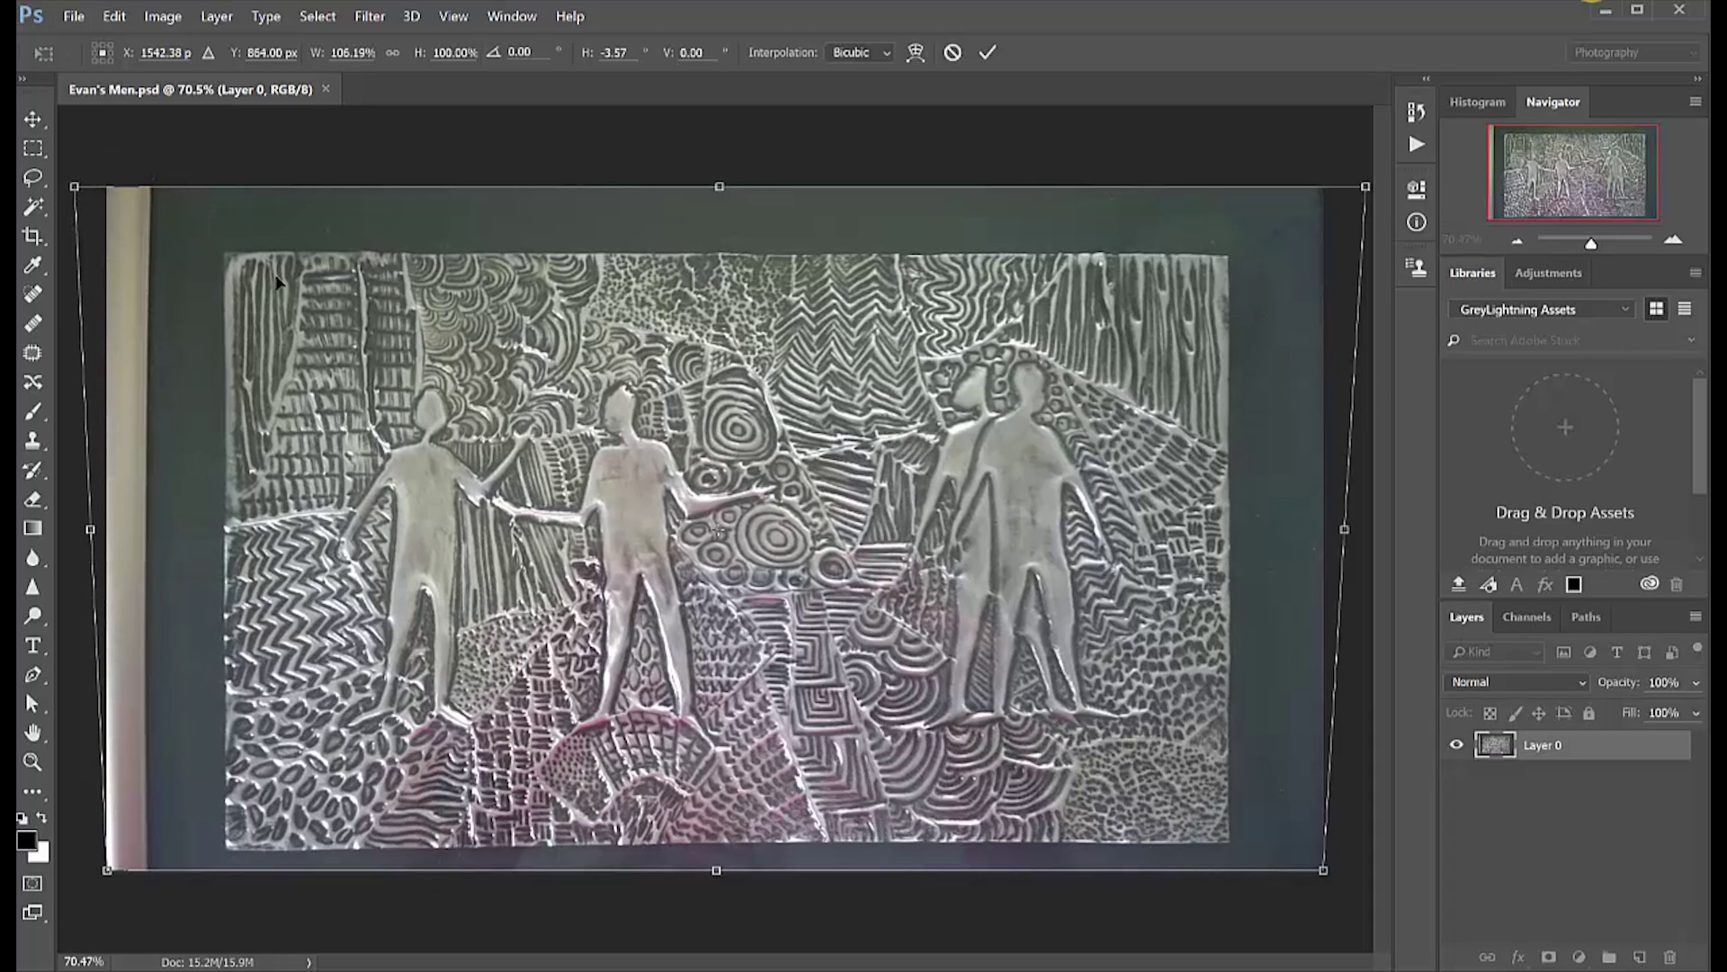
left_click(990, 54)
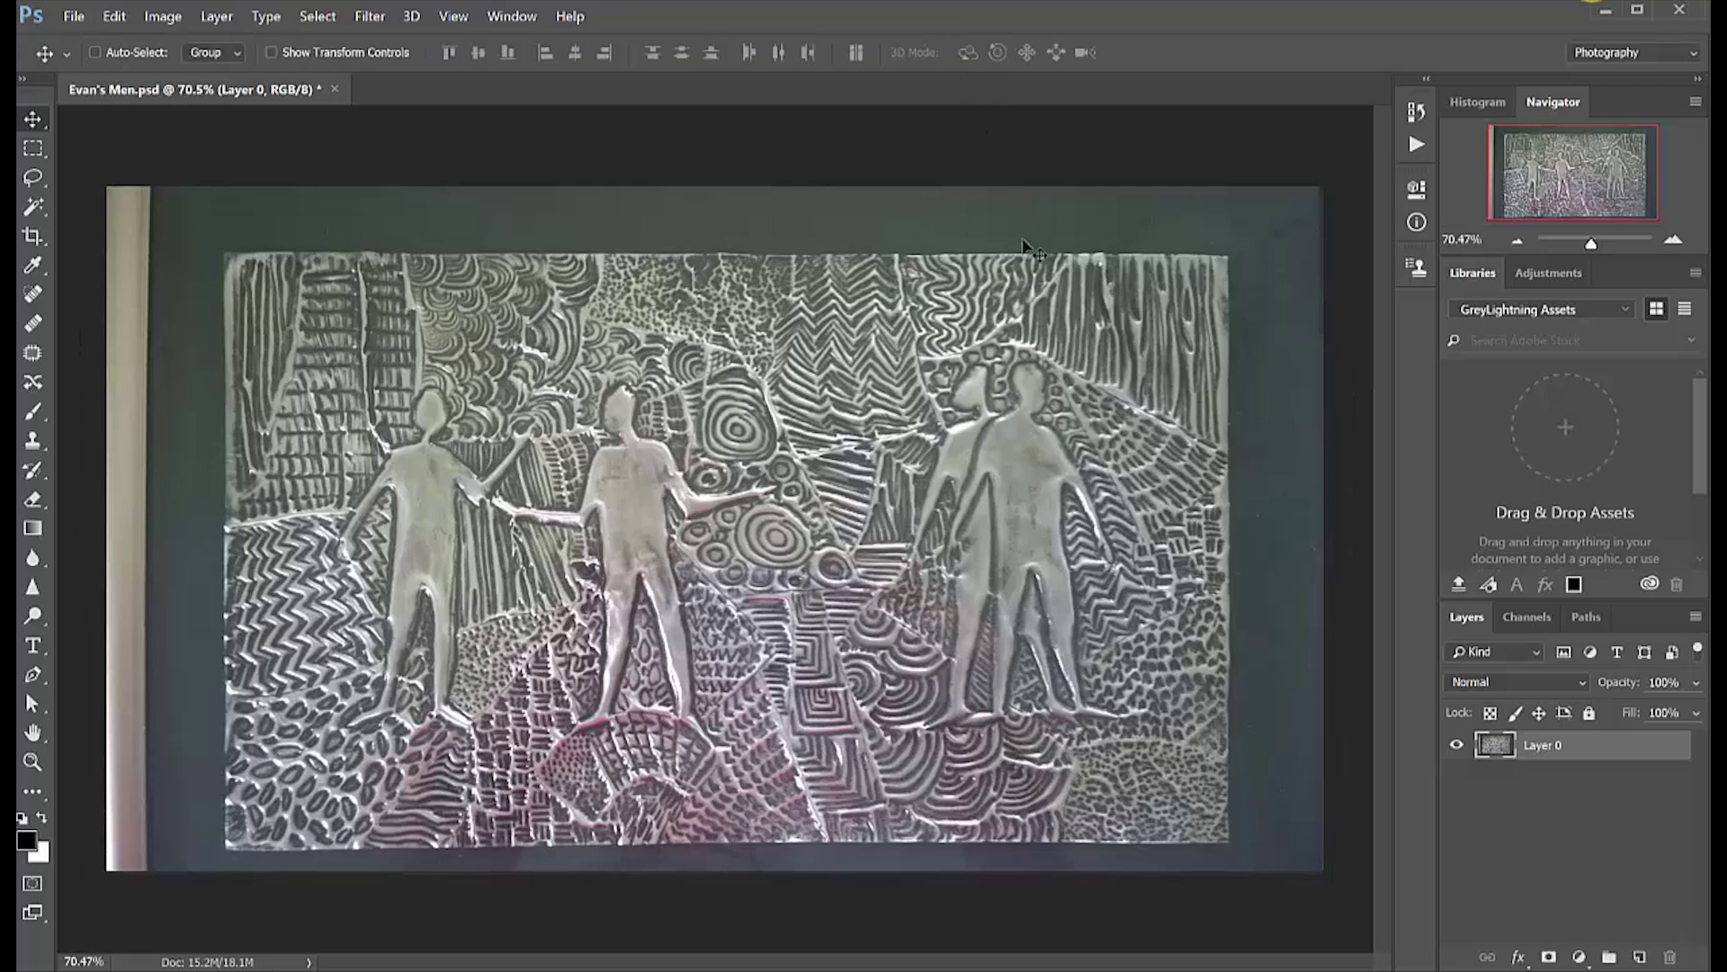
Step: Crop the photo to a marquee rectangle around the engraved artwork, then deselect
left_click(33, 148)
left_click_drag(218, 249, 1231, 847)
left_click(163, 16)
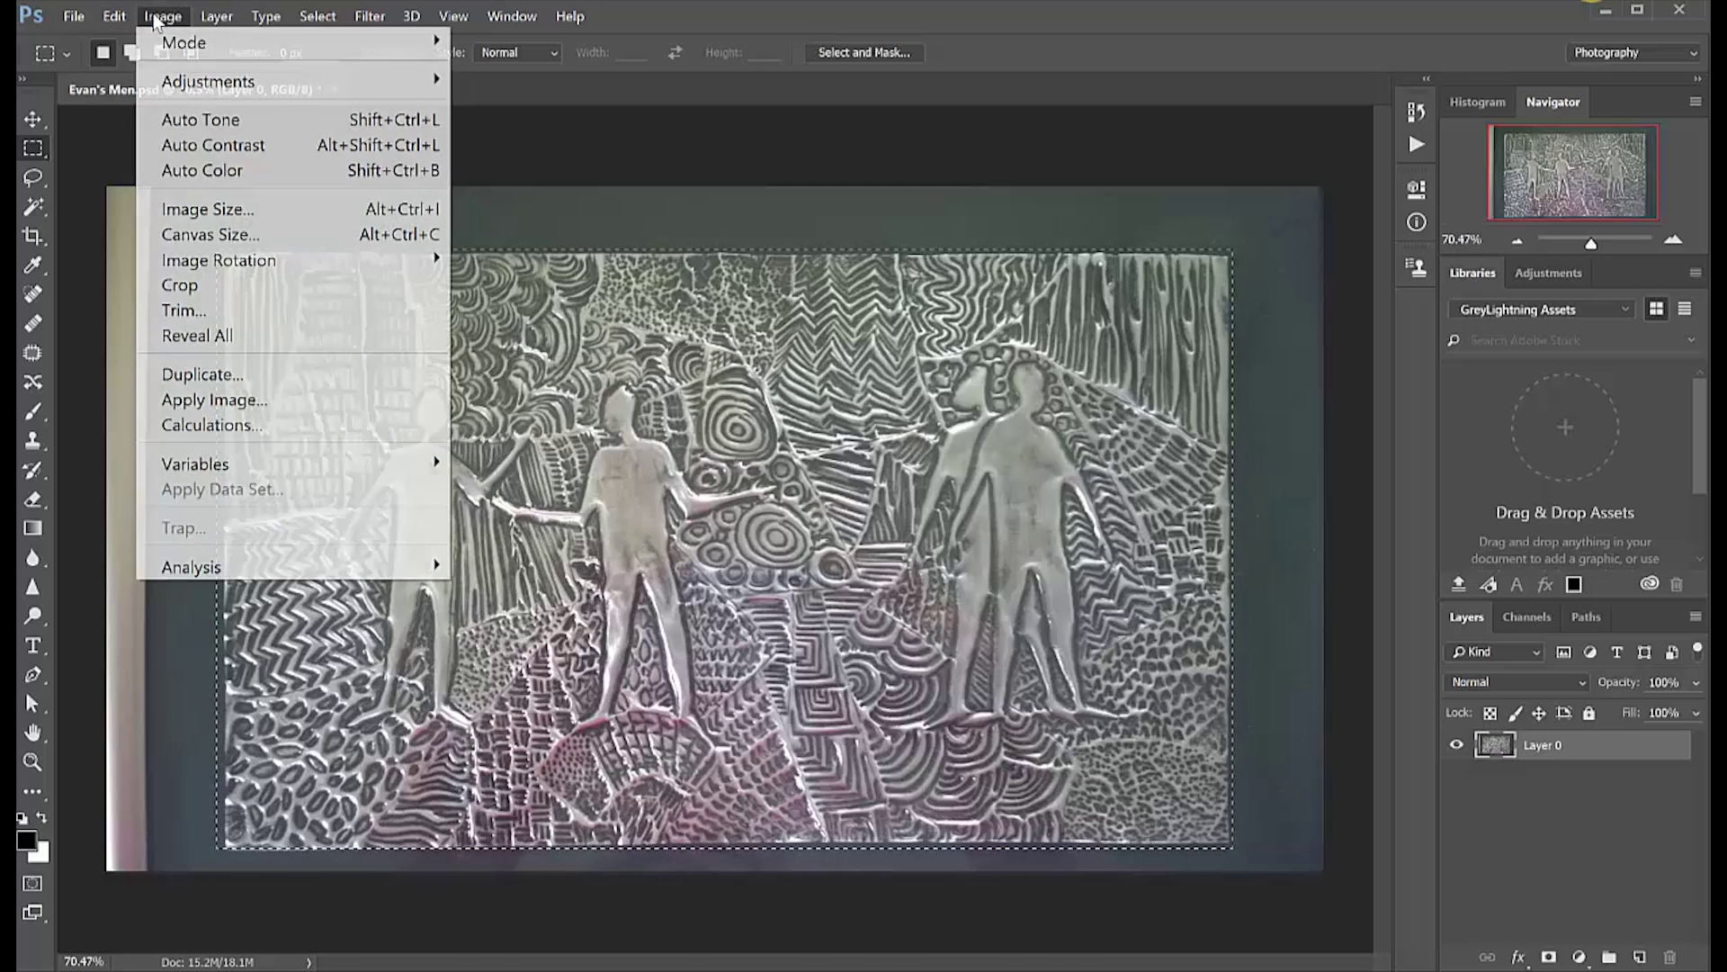
left_click(180, 284)
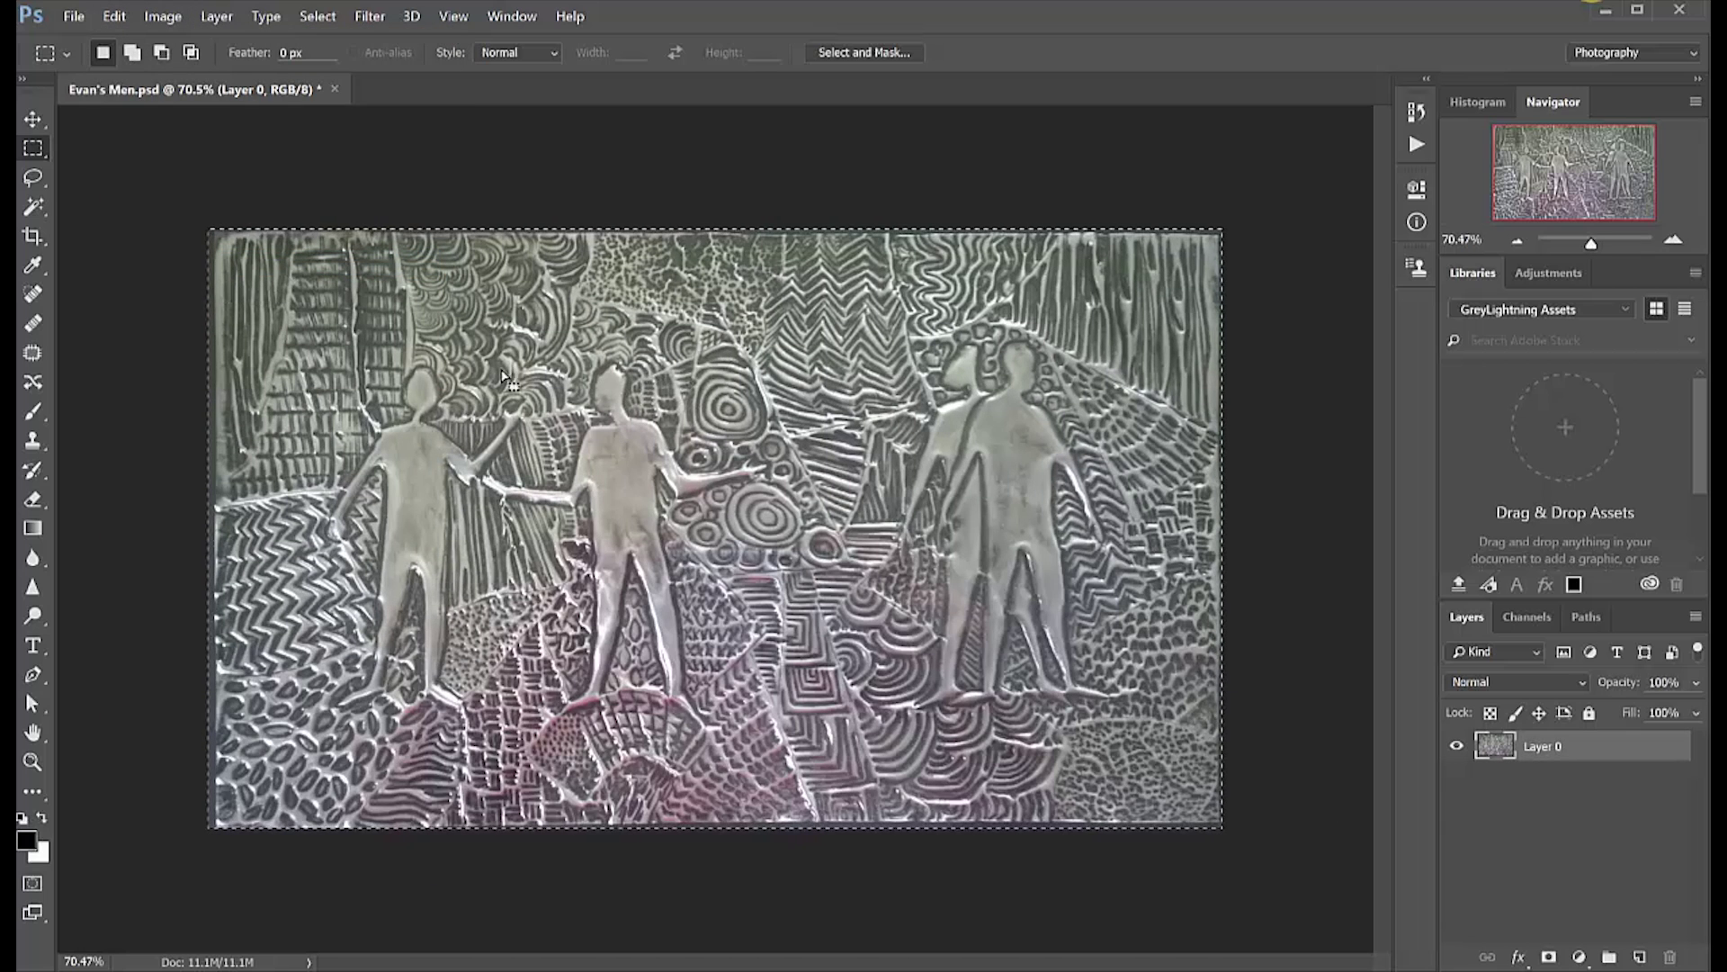
key("ctrl+d")
Step: Select the artwork's dark background tones with Color Range, raising Fuzziness to 80
left_click(319, 18)
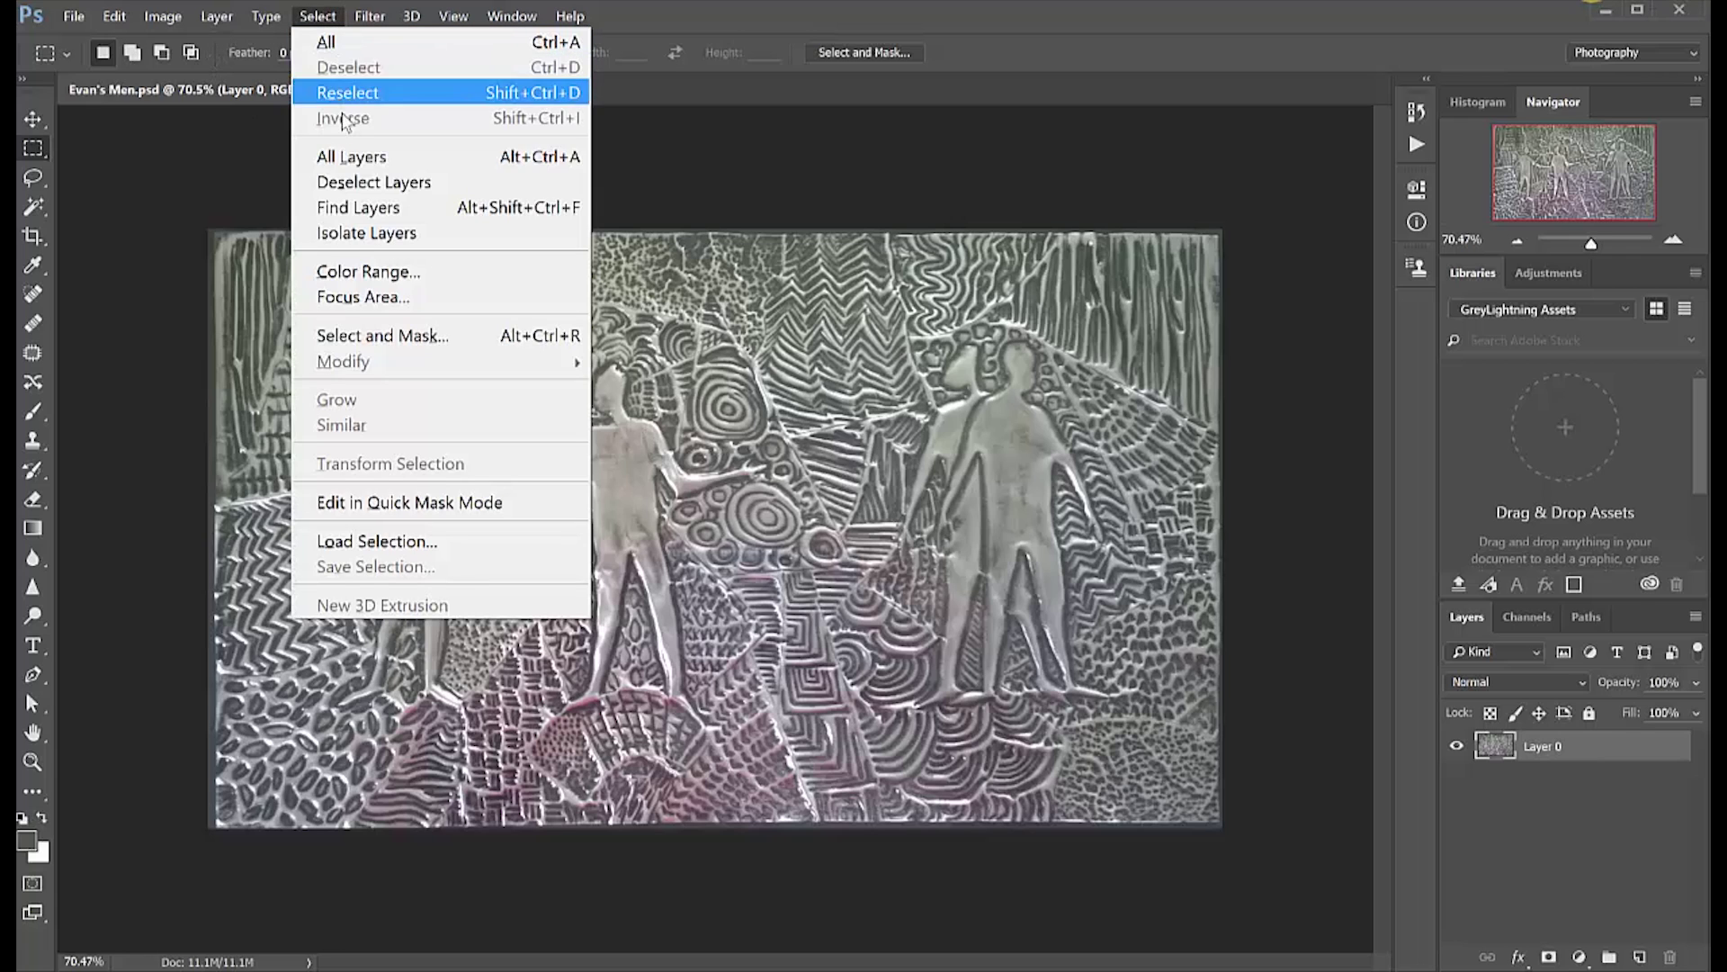
left_click(367, 272)
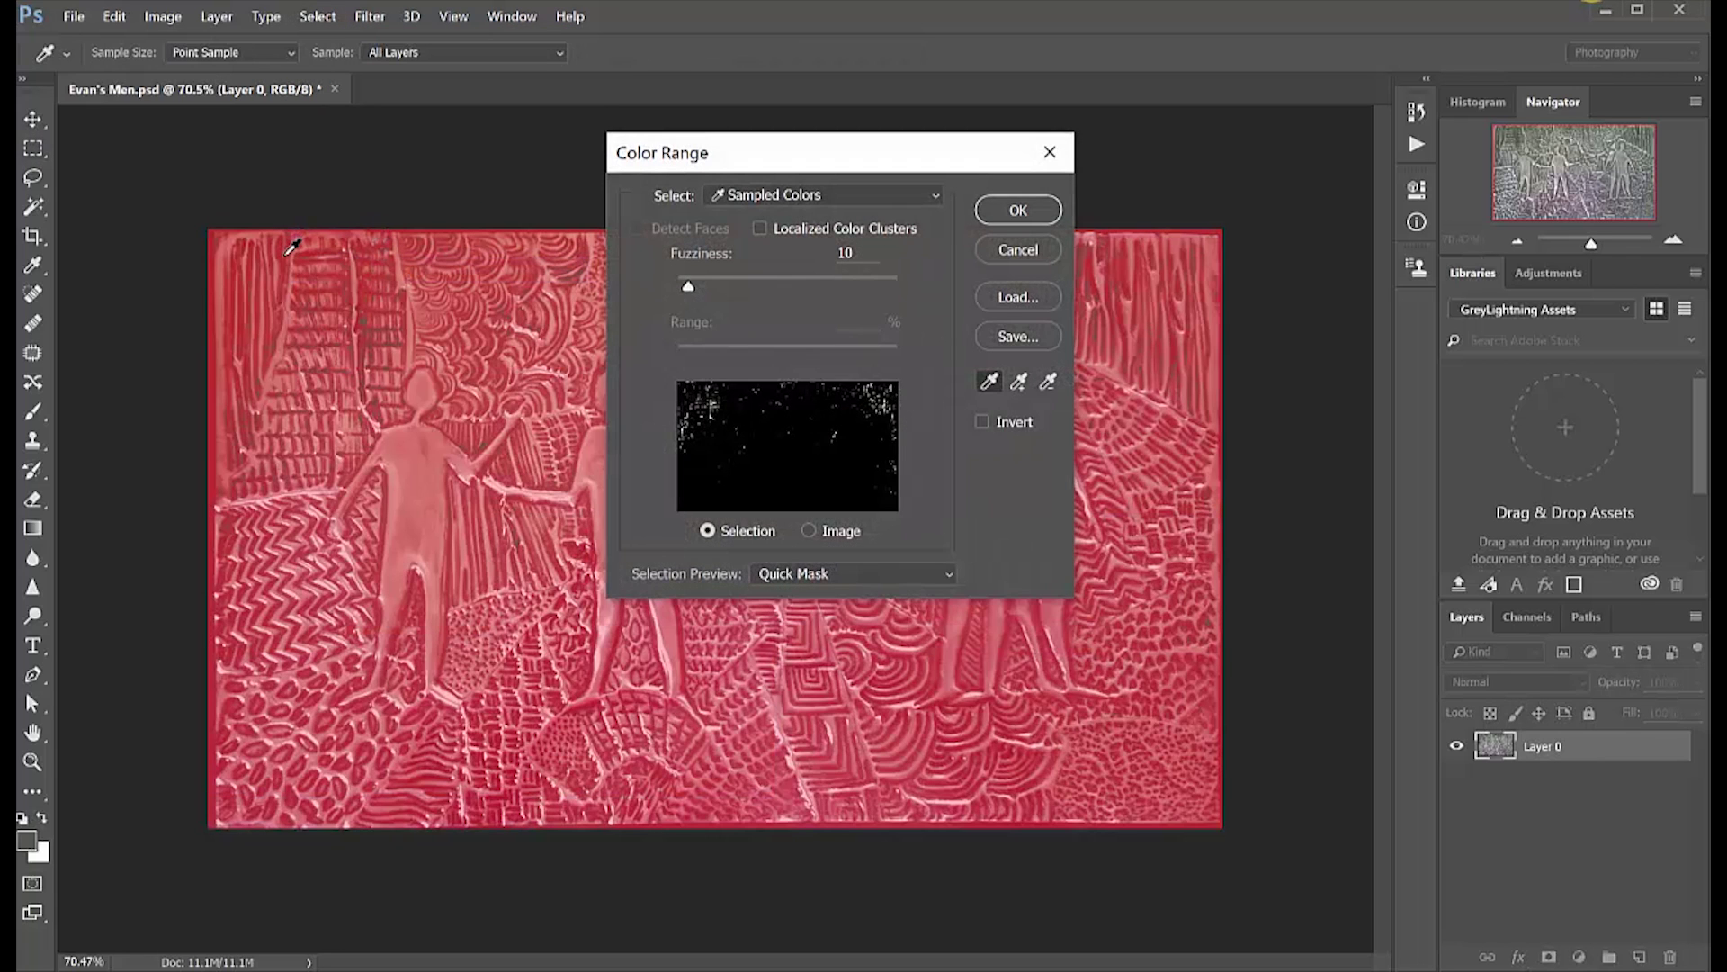
left_click(290, 243)
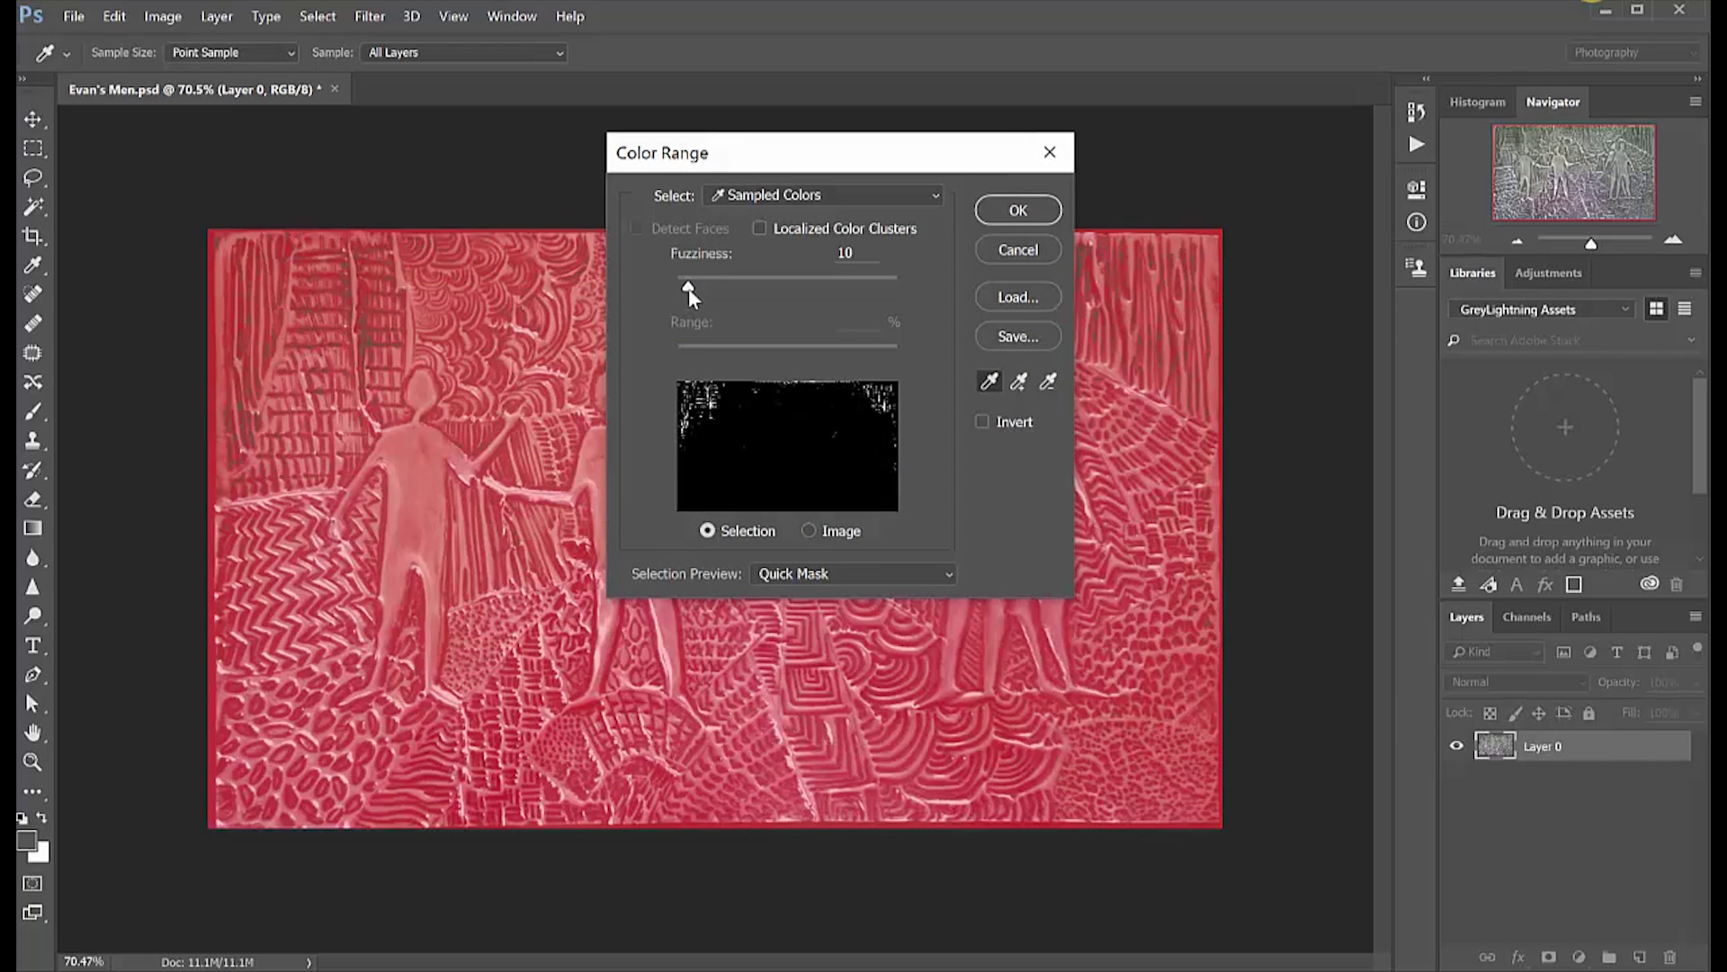
left_click_drag(689, 290, 765, 287)
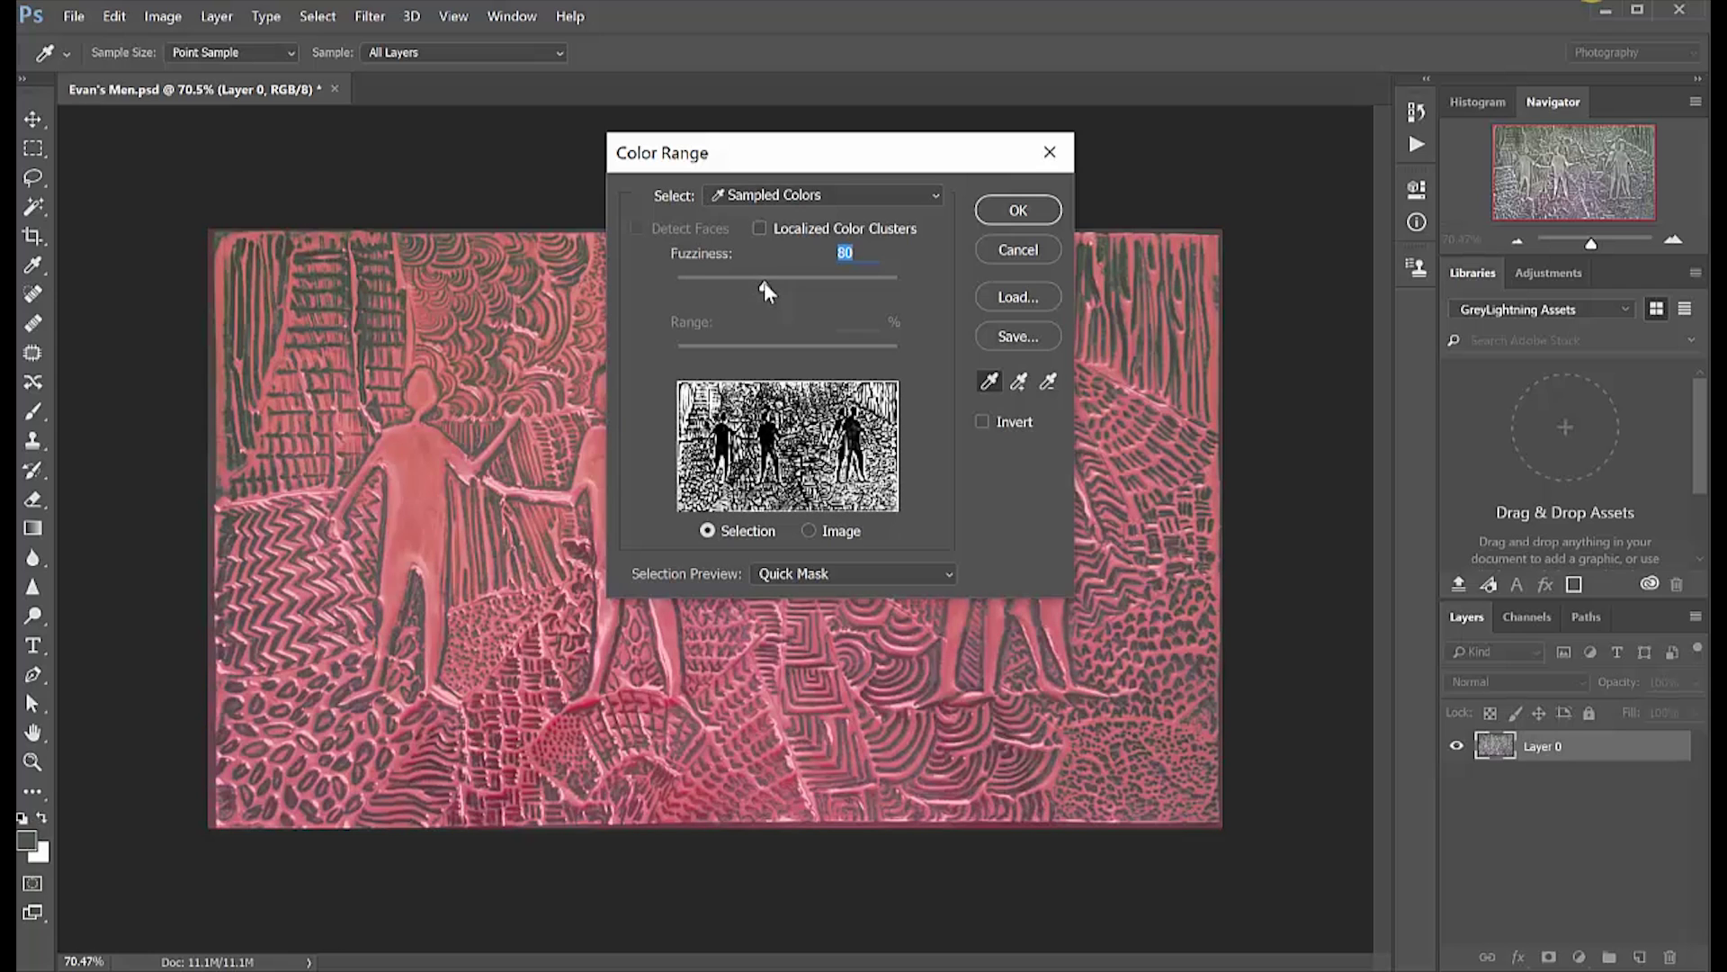
left_click(1019, 211)
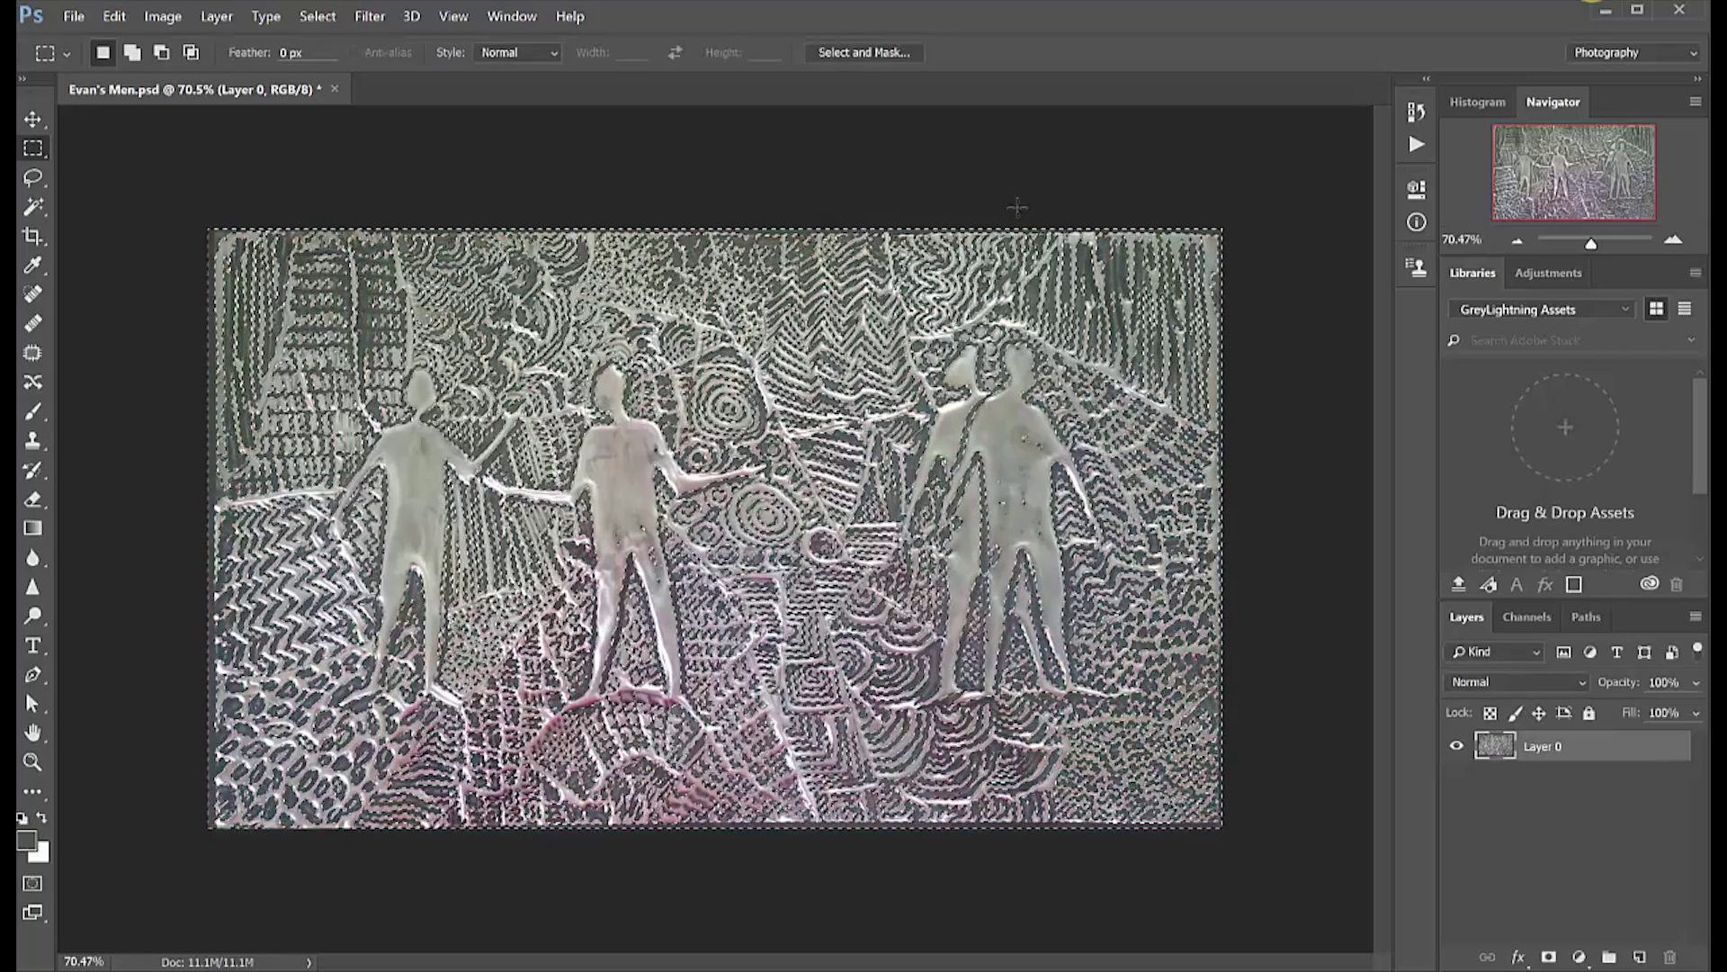
Step: Cover the selection with a new black solid-colour fill layer, Color Fill 1
left_click(215, 16)
mouse_move(422, 311)
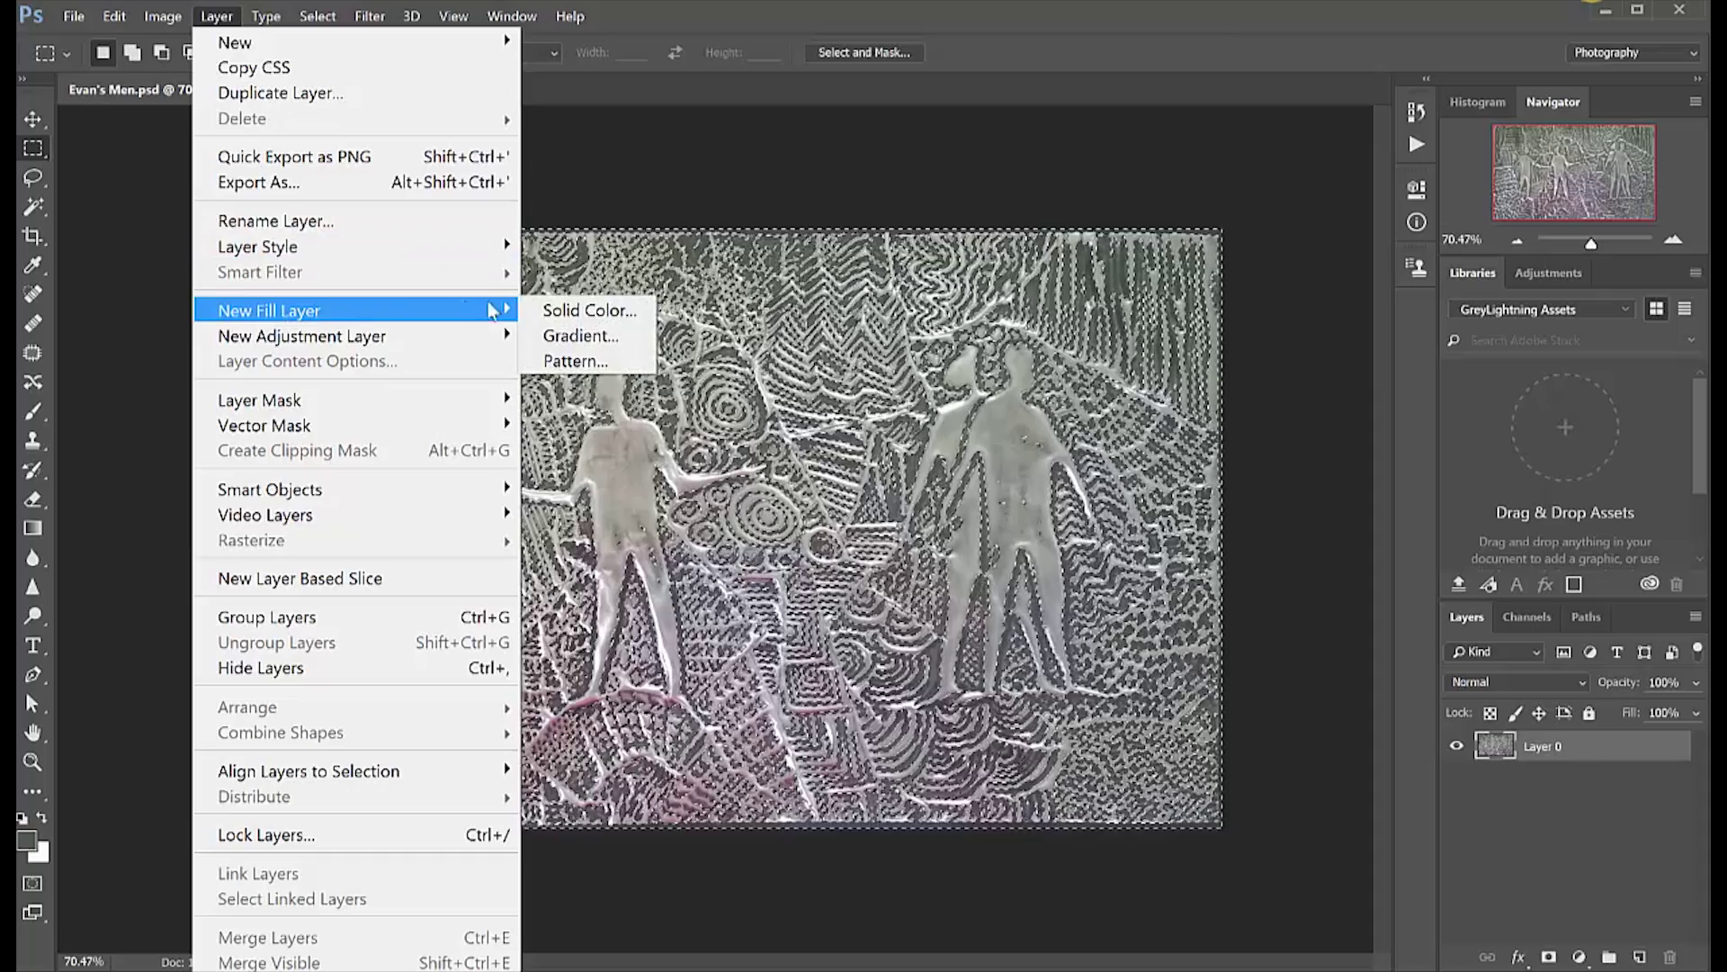
left_click(554, 311)
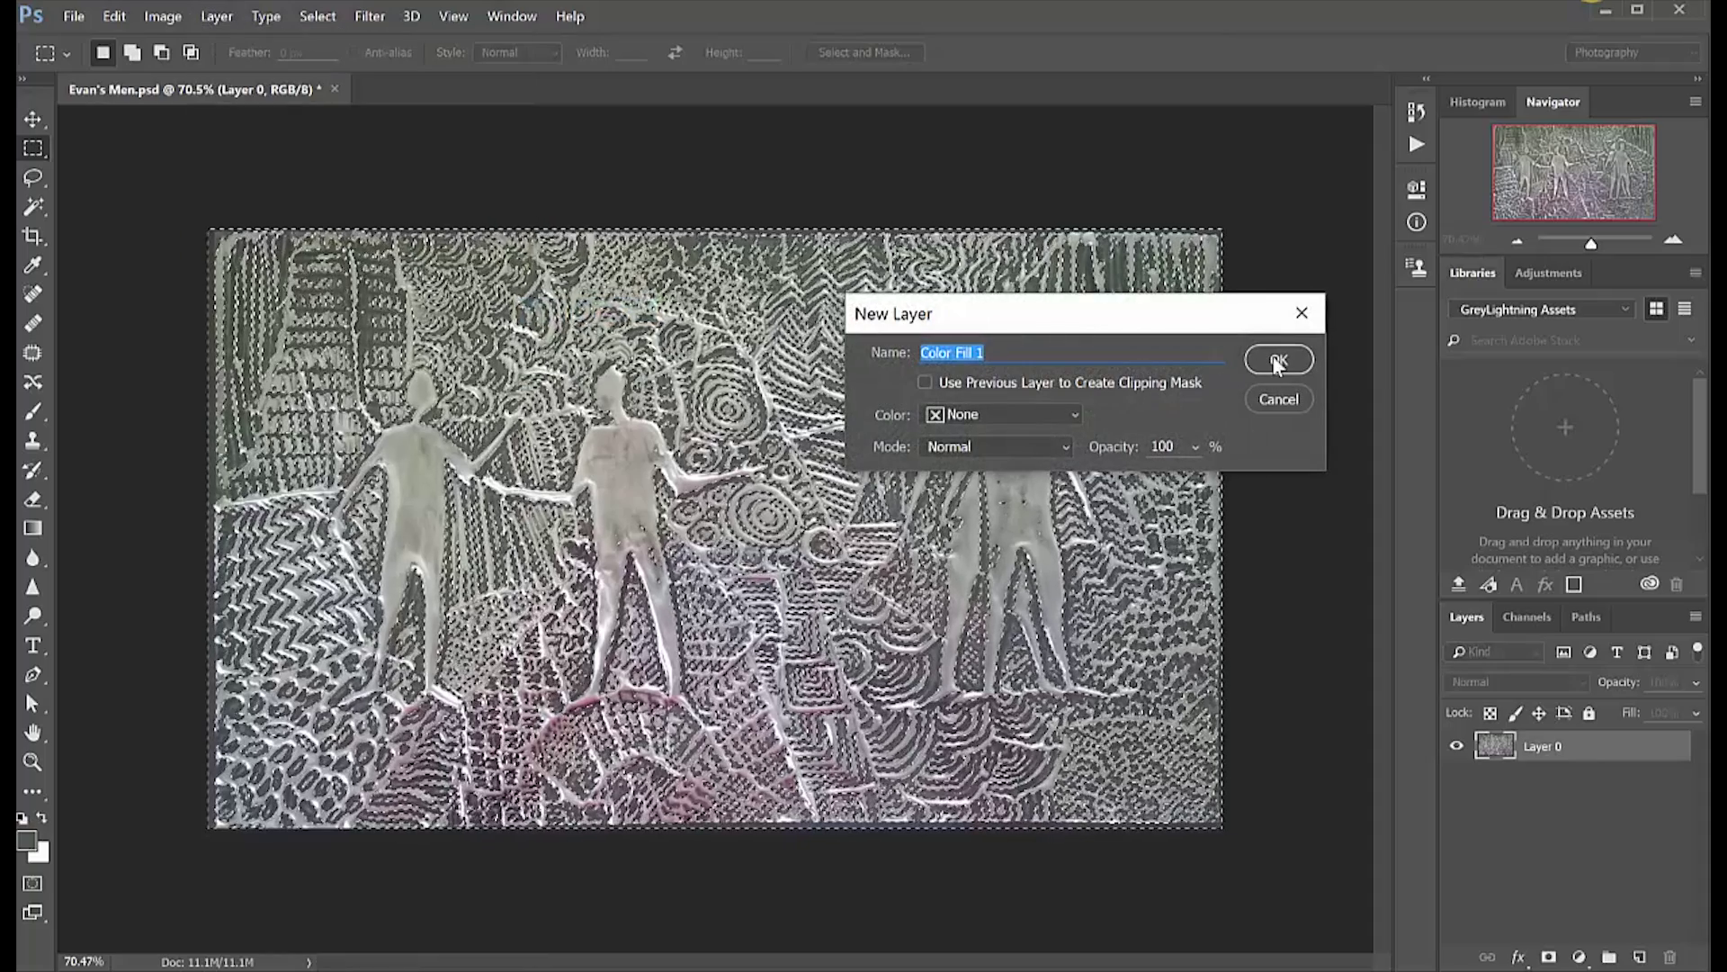
left_click(1279, 361)
left_click(1066, 564)
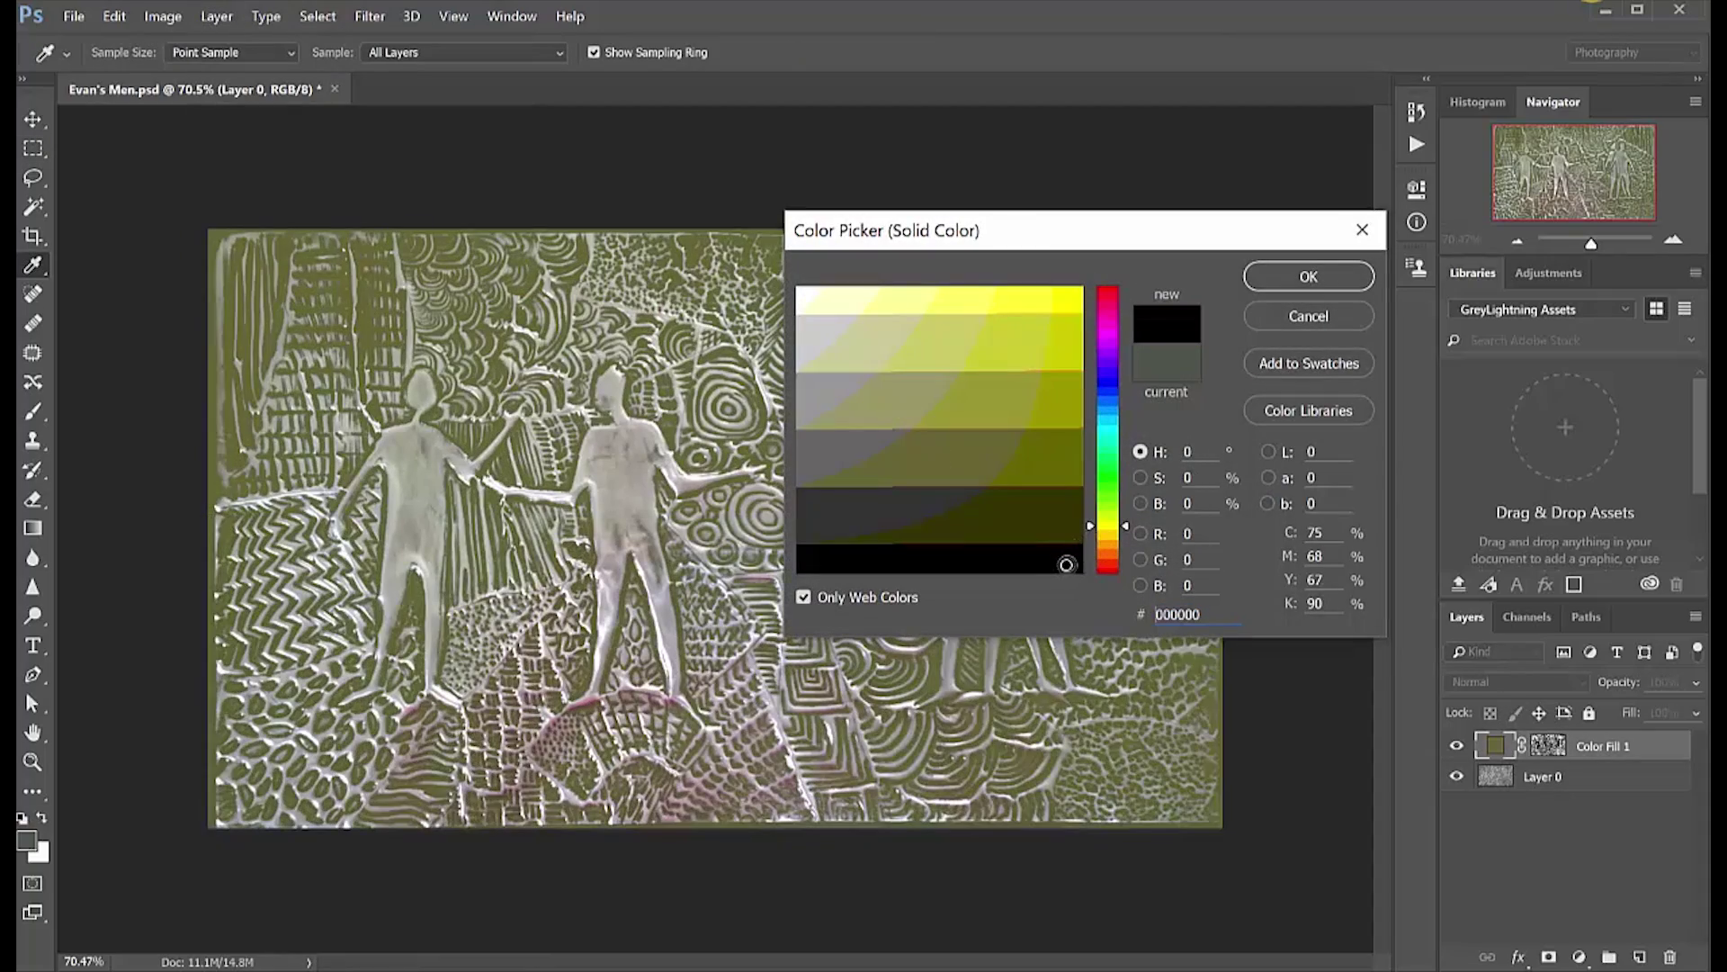
Step: Confirm the black fill, then select the figures' light tones with Color Range at wider fuzziness
left_click(1289, 279)
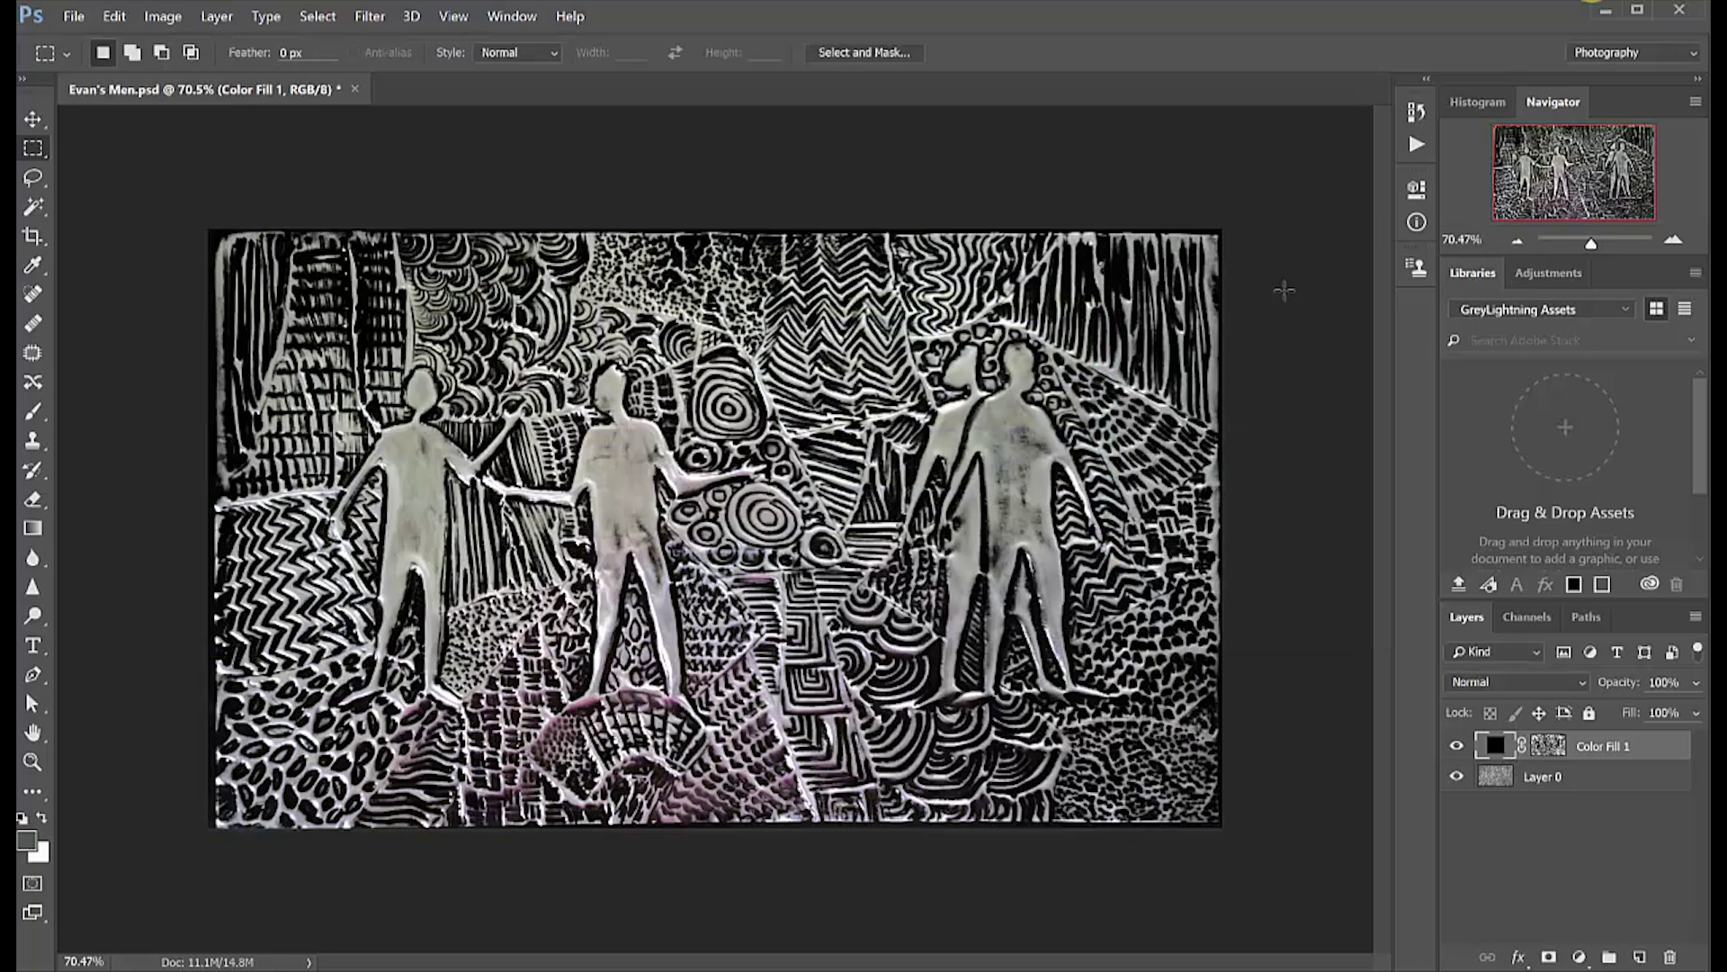
left_click(318, 16)
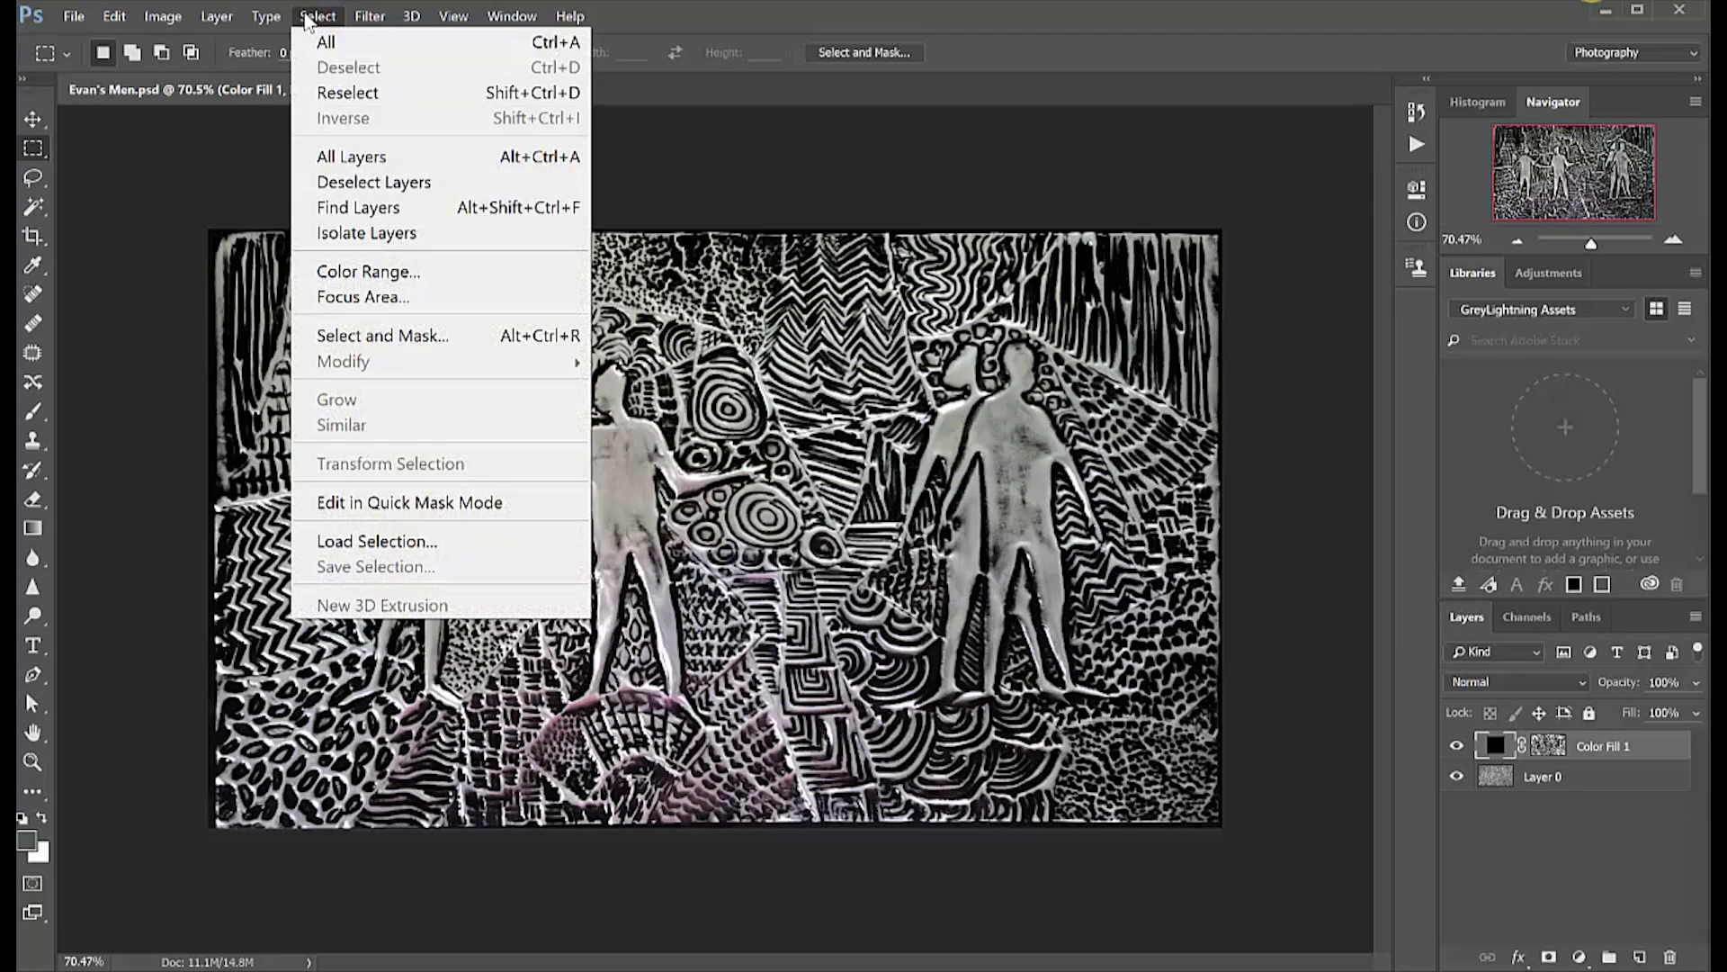
left_click(371, 272)
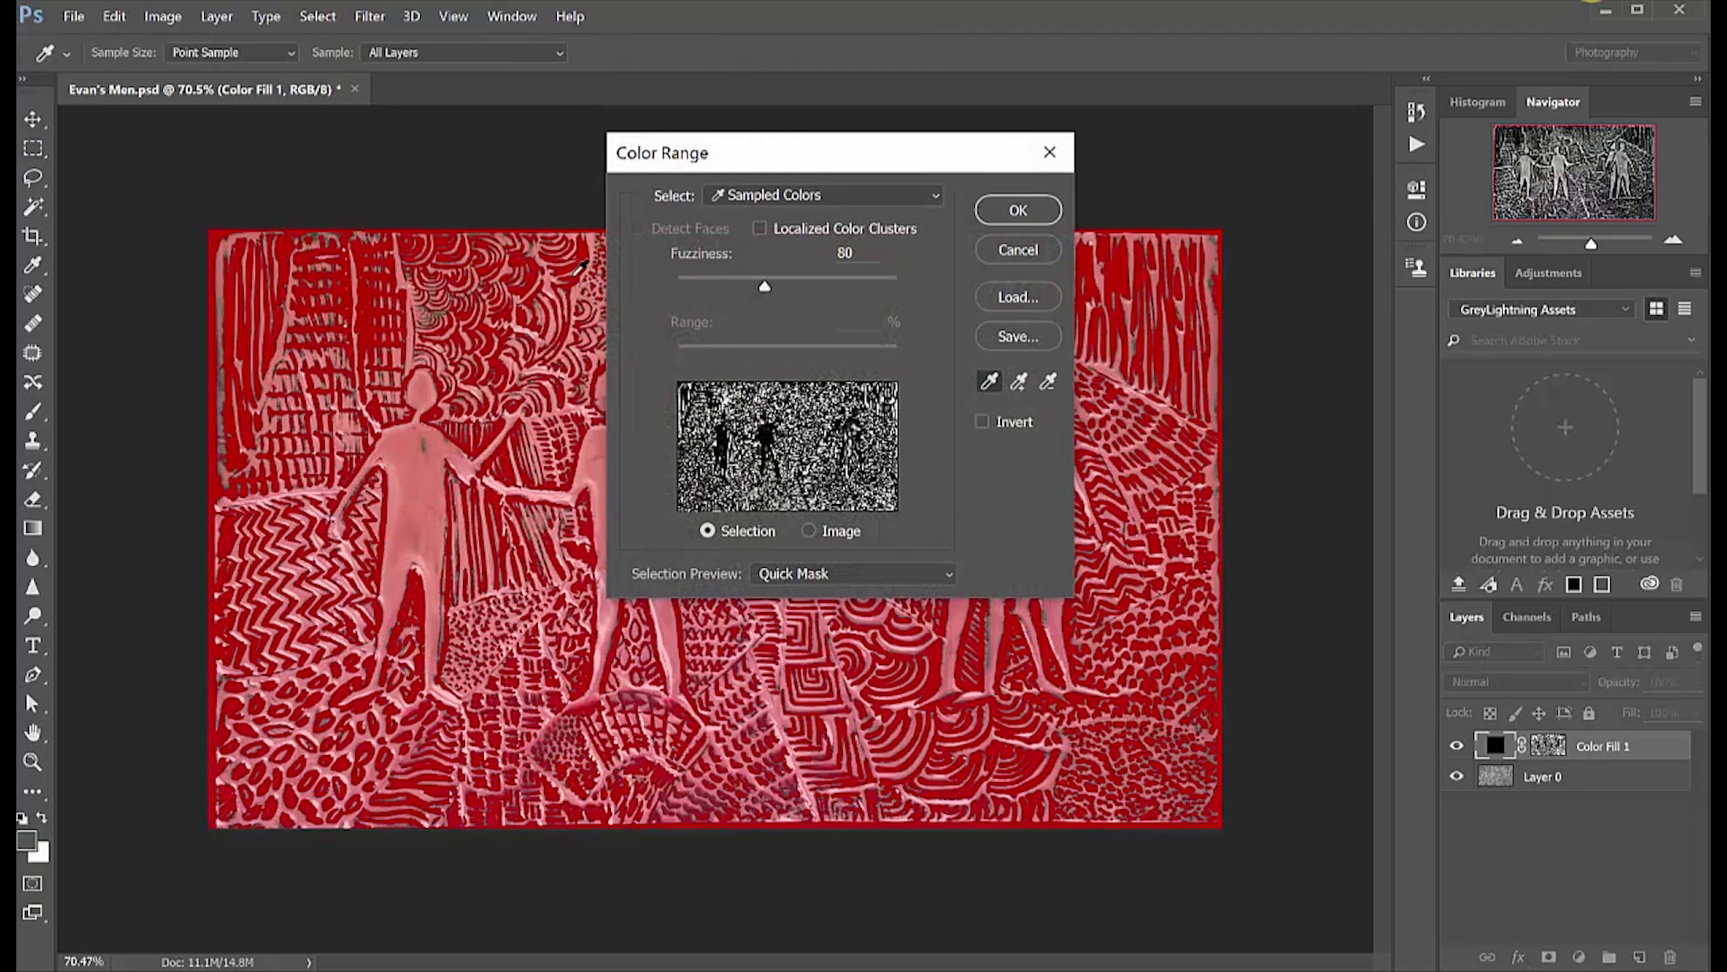
left_click(409, 474)
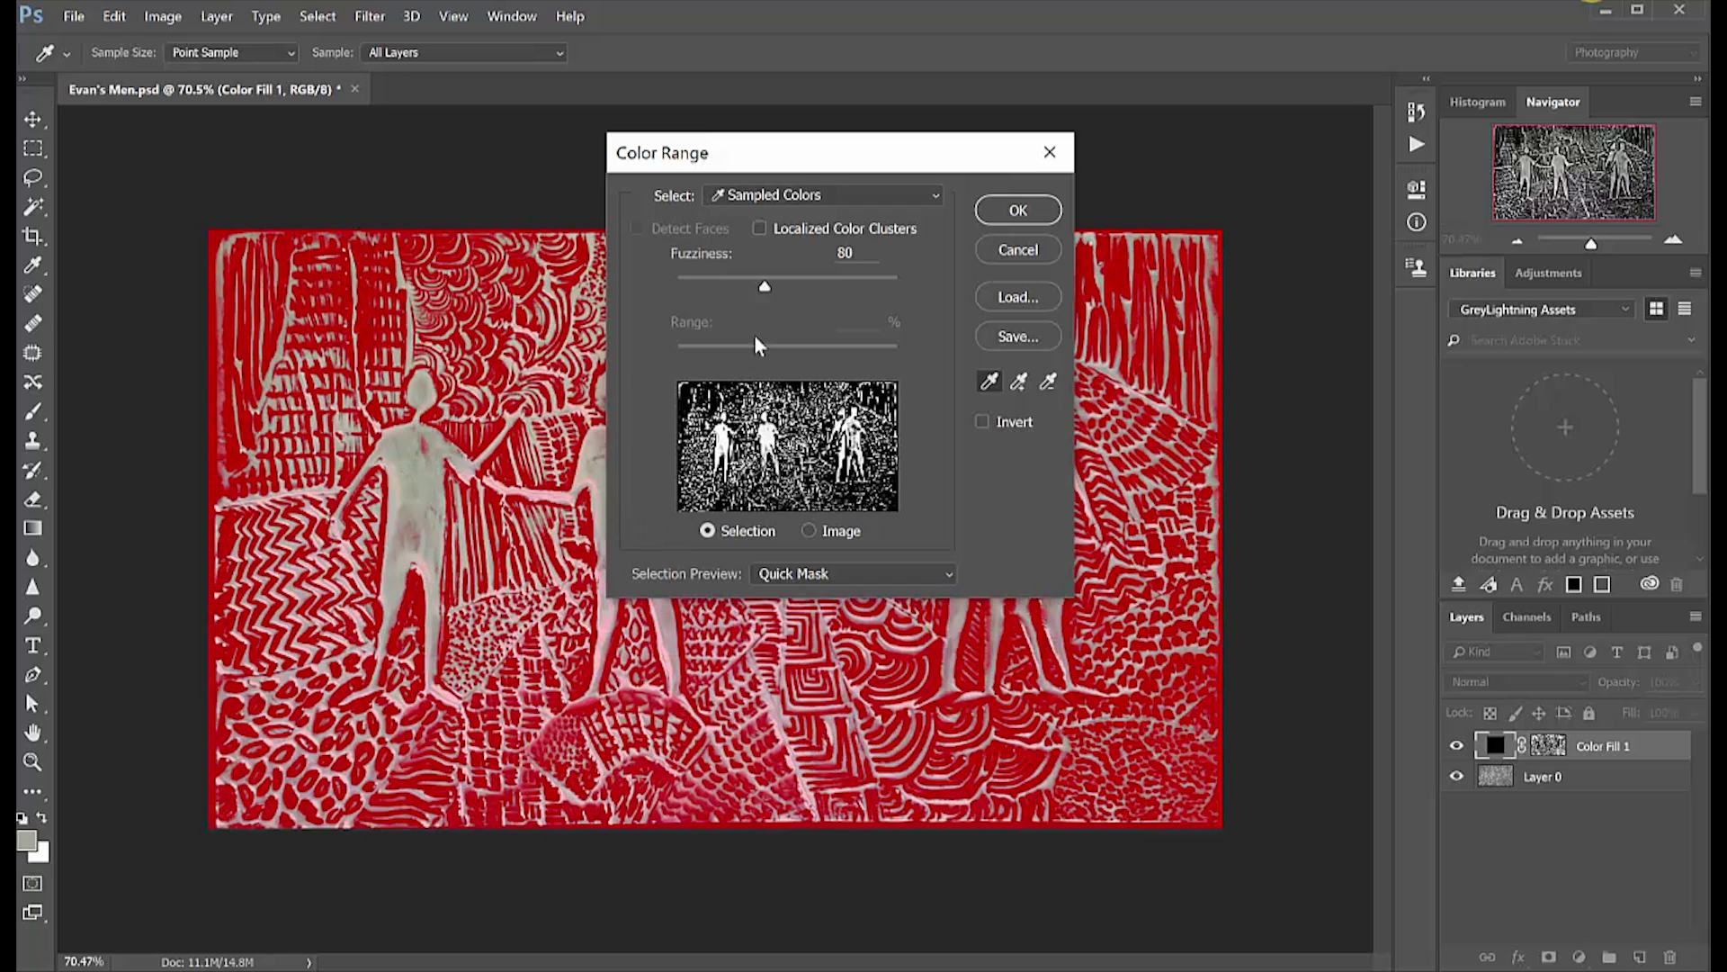
mouse_move(777, 283)
left_mouse_down()
mouse_move(808, 284)
mouse_move(721, 293)
mouse_move(797, 293)
left_mouse_up()
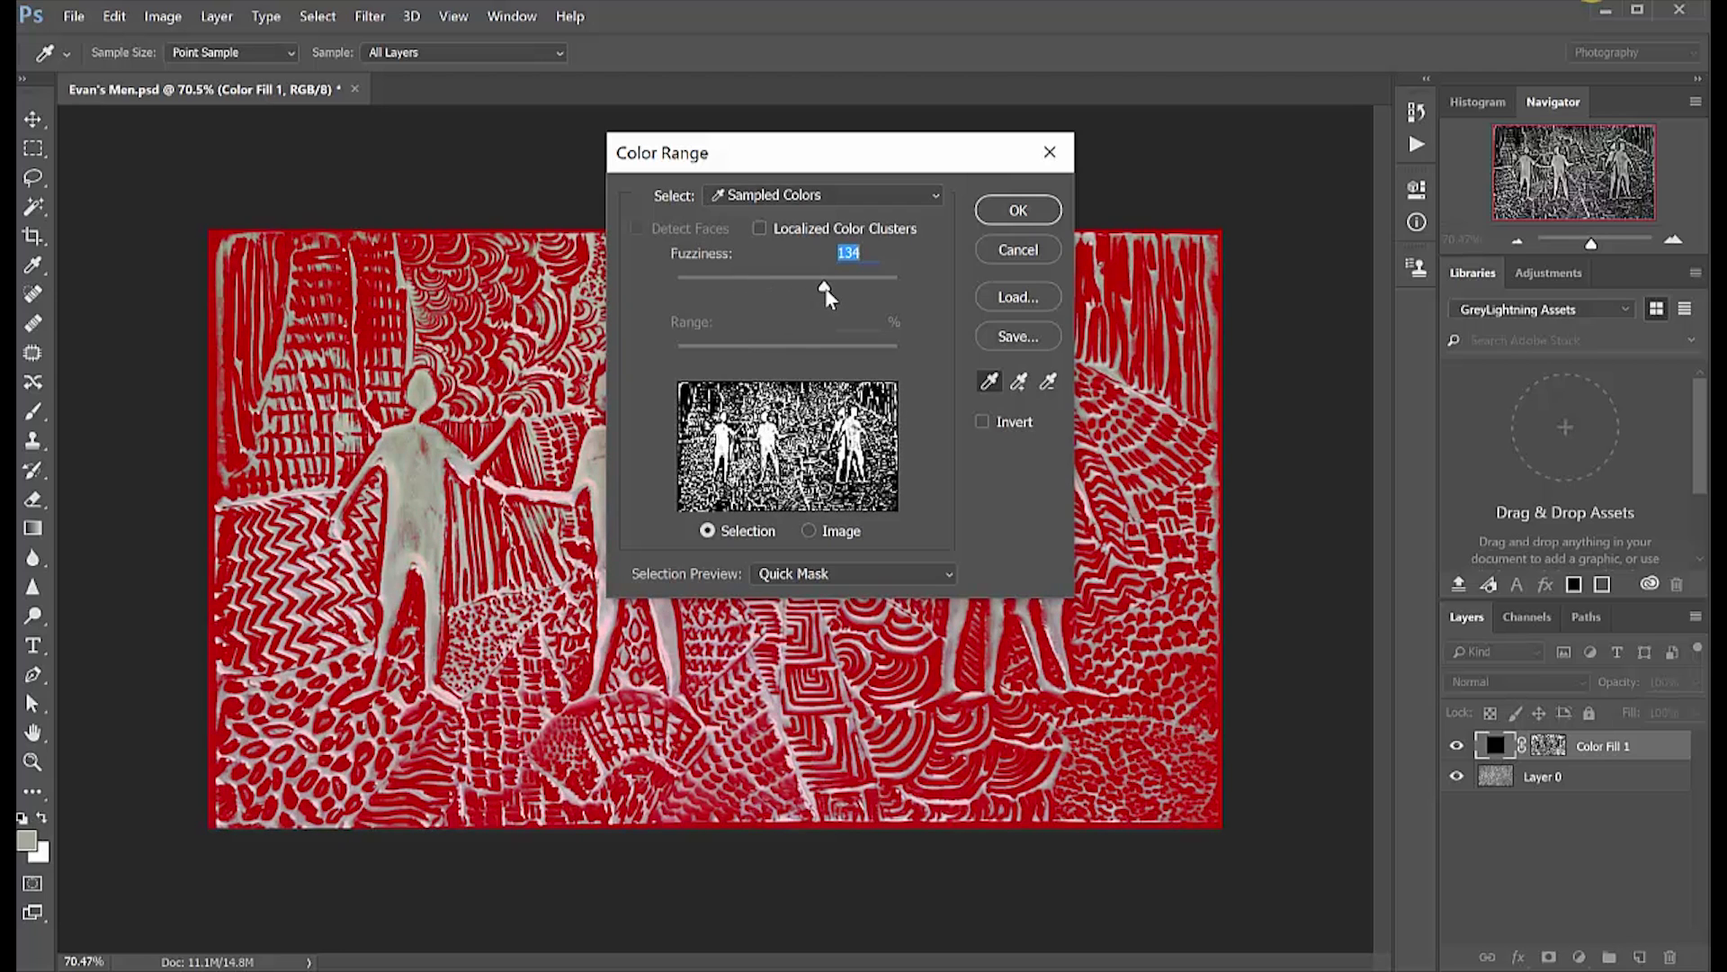
left_click_drag(801, 290, 826, 290)
left_click(1024, 211)
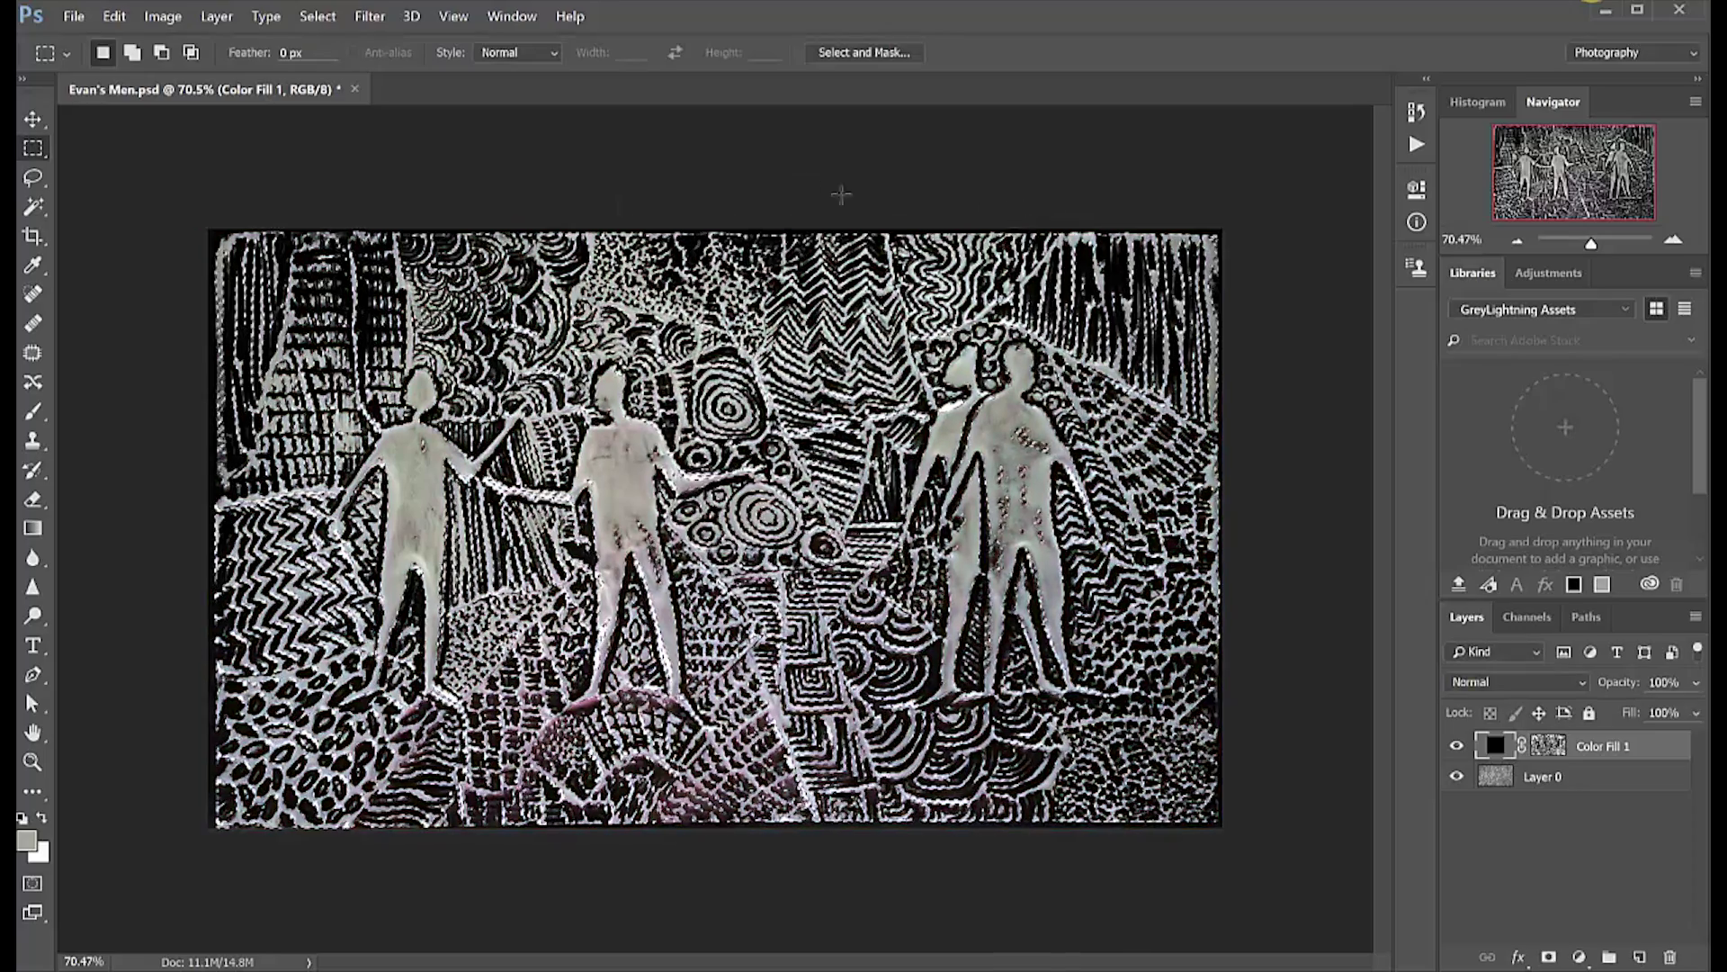
Step: Add a white (ffffff) solid-colour fill layer, Color Fill 2, over that selection
left_click(216, 16)
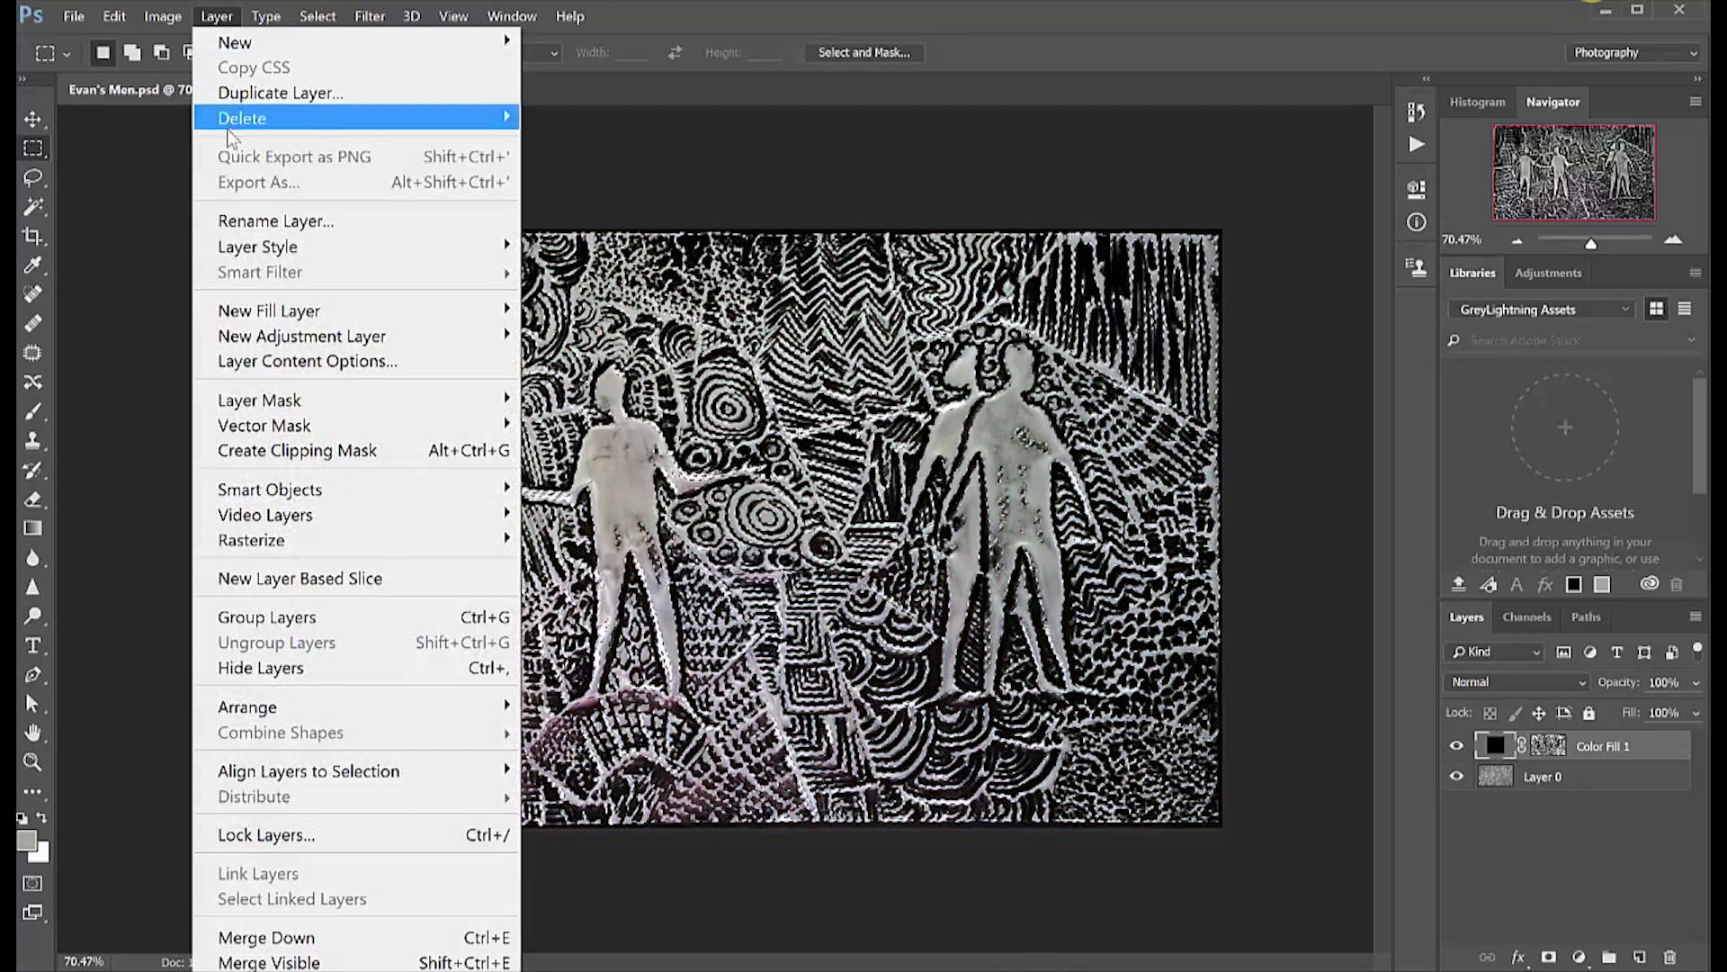
mouse_move(404, 311)
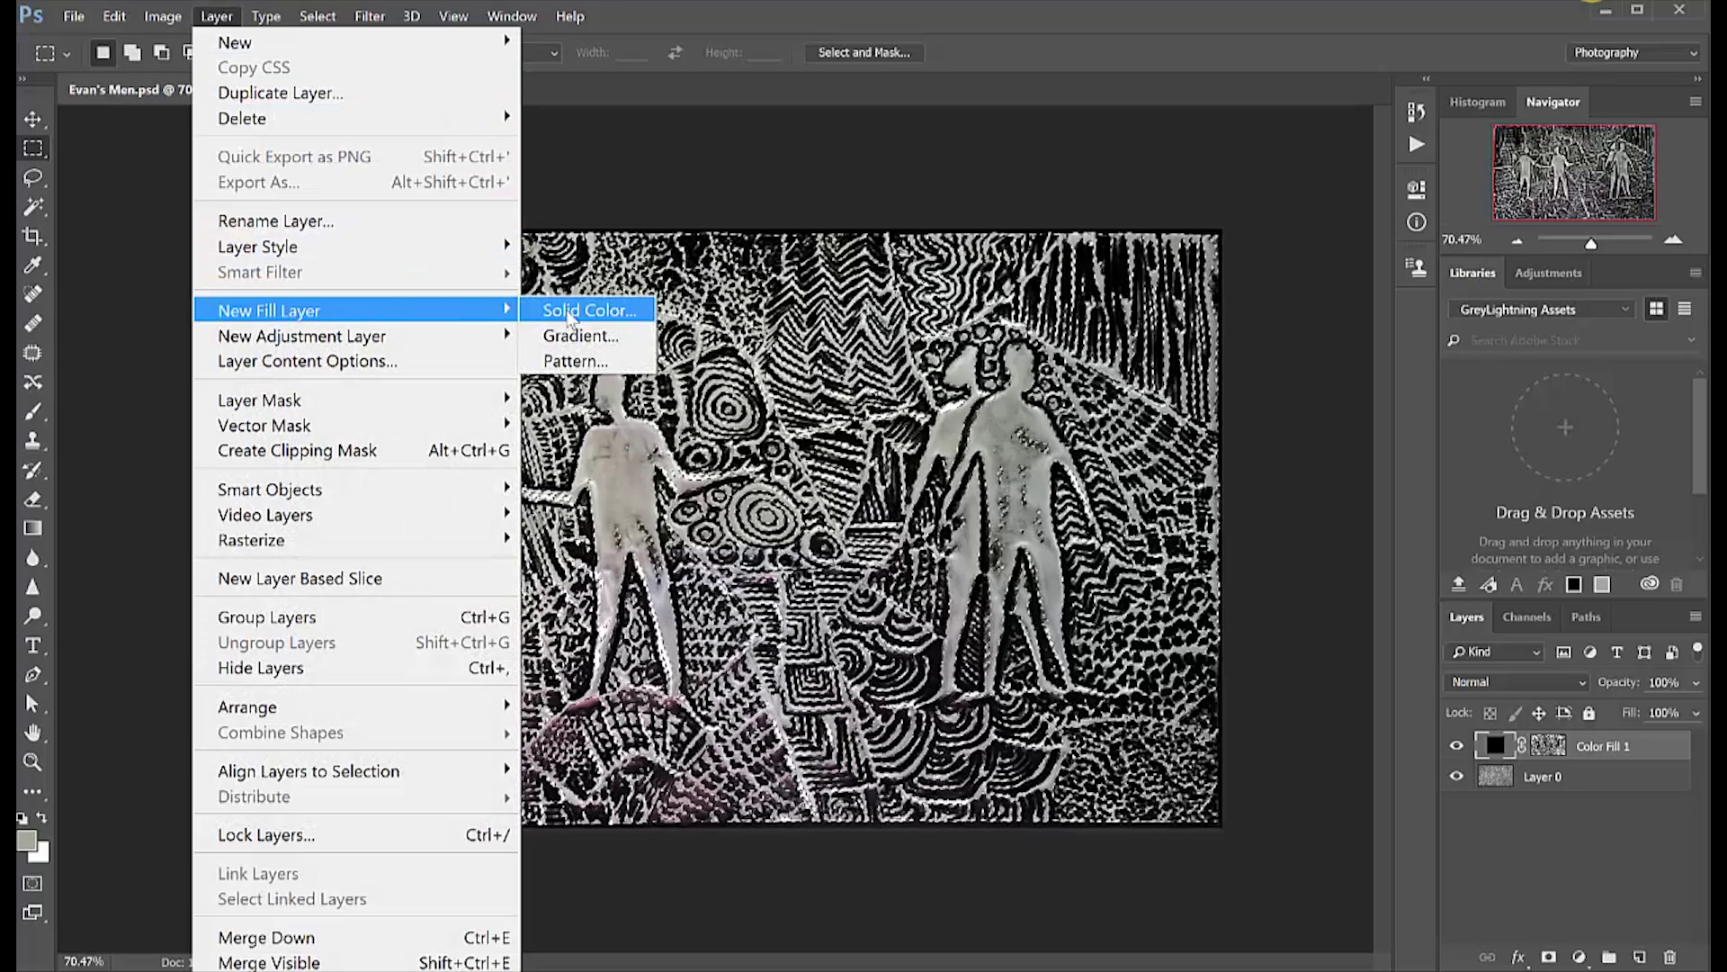
left_click(576, 311)
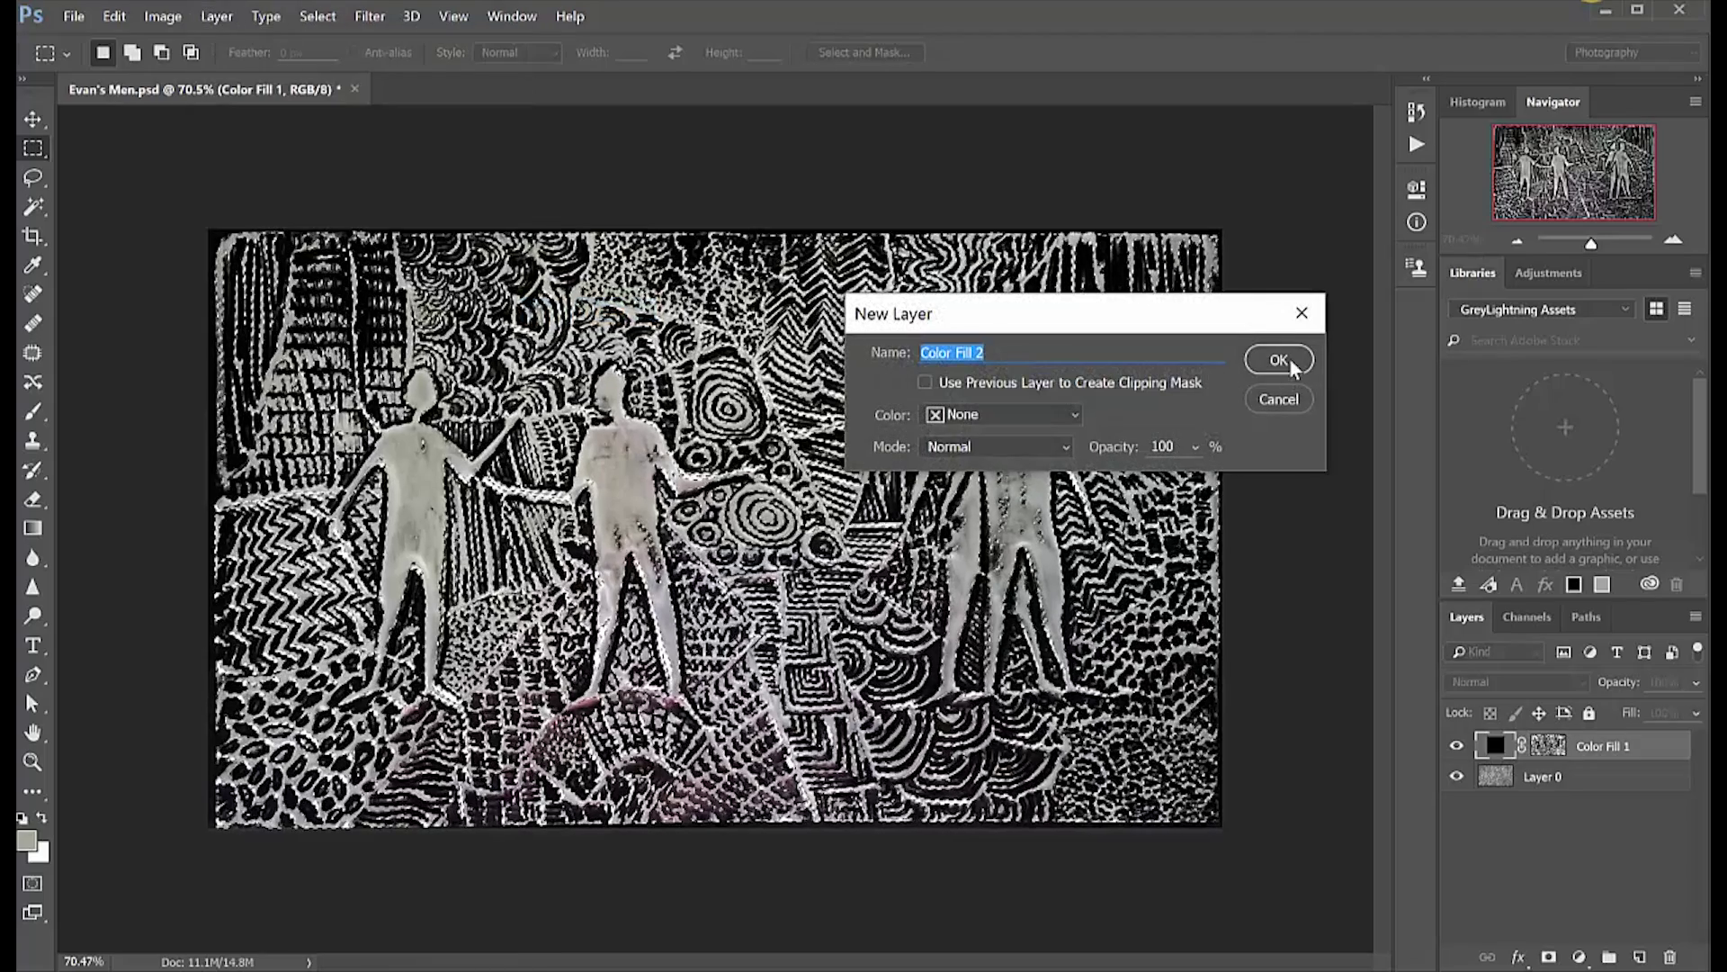
left_click(1289, 360)
left_click(803, 290)
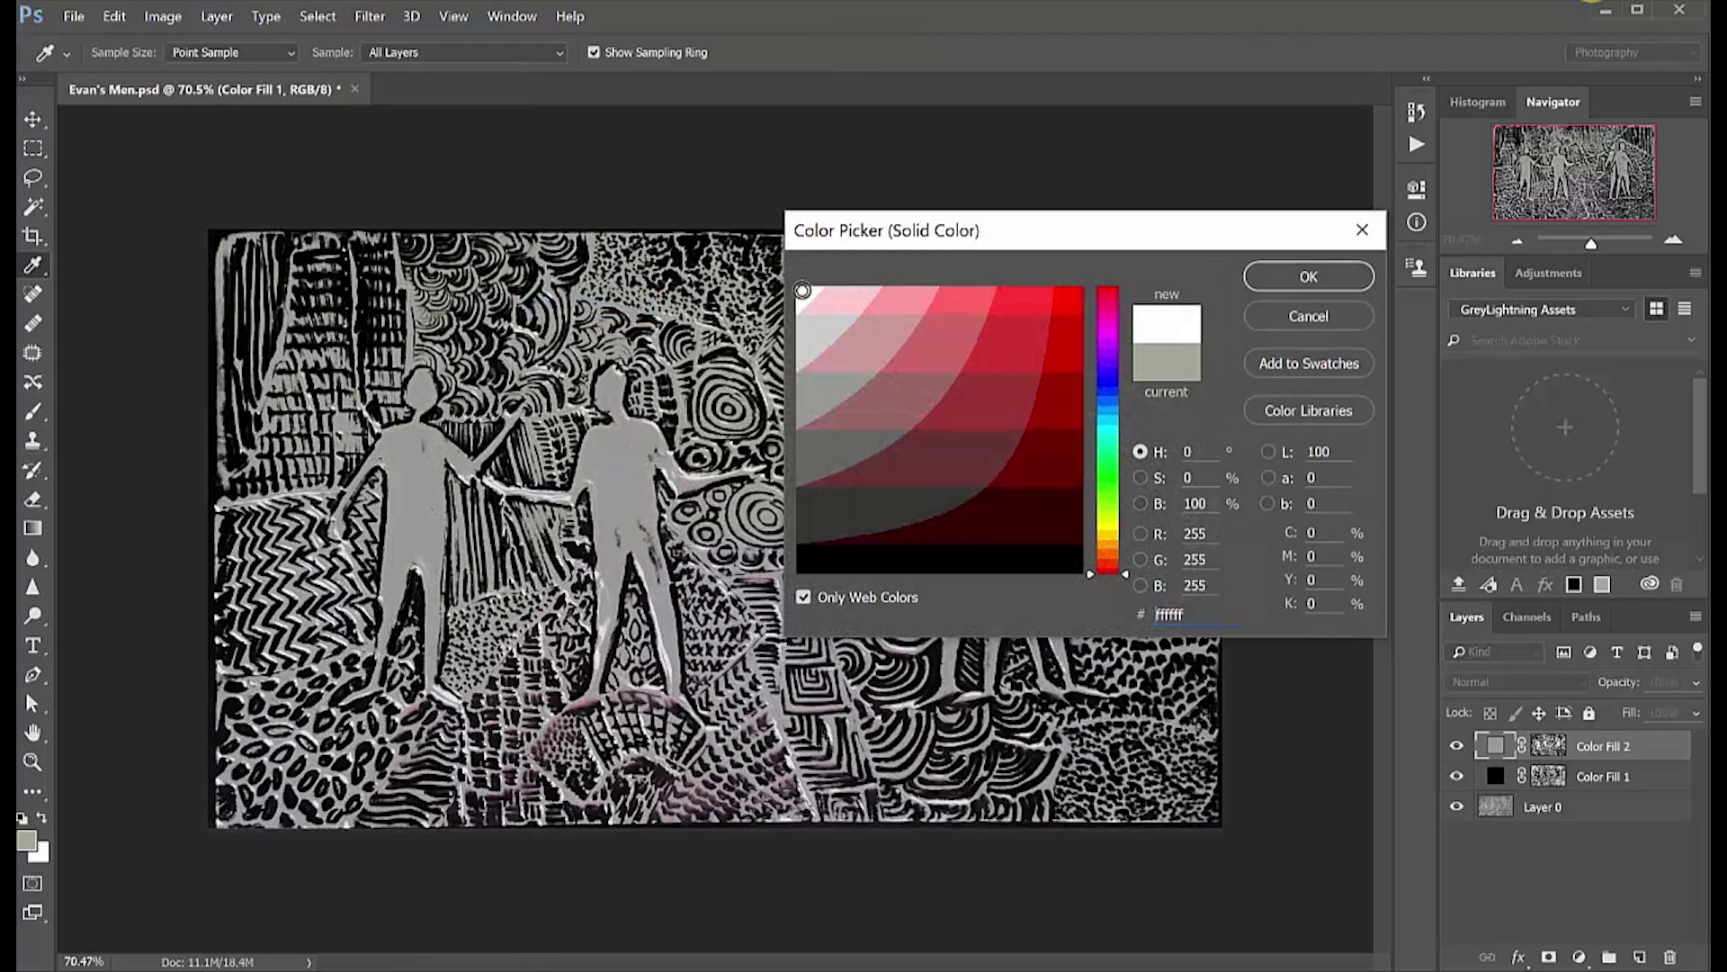
left_click(1268, 285)
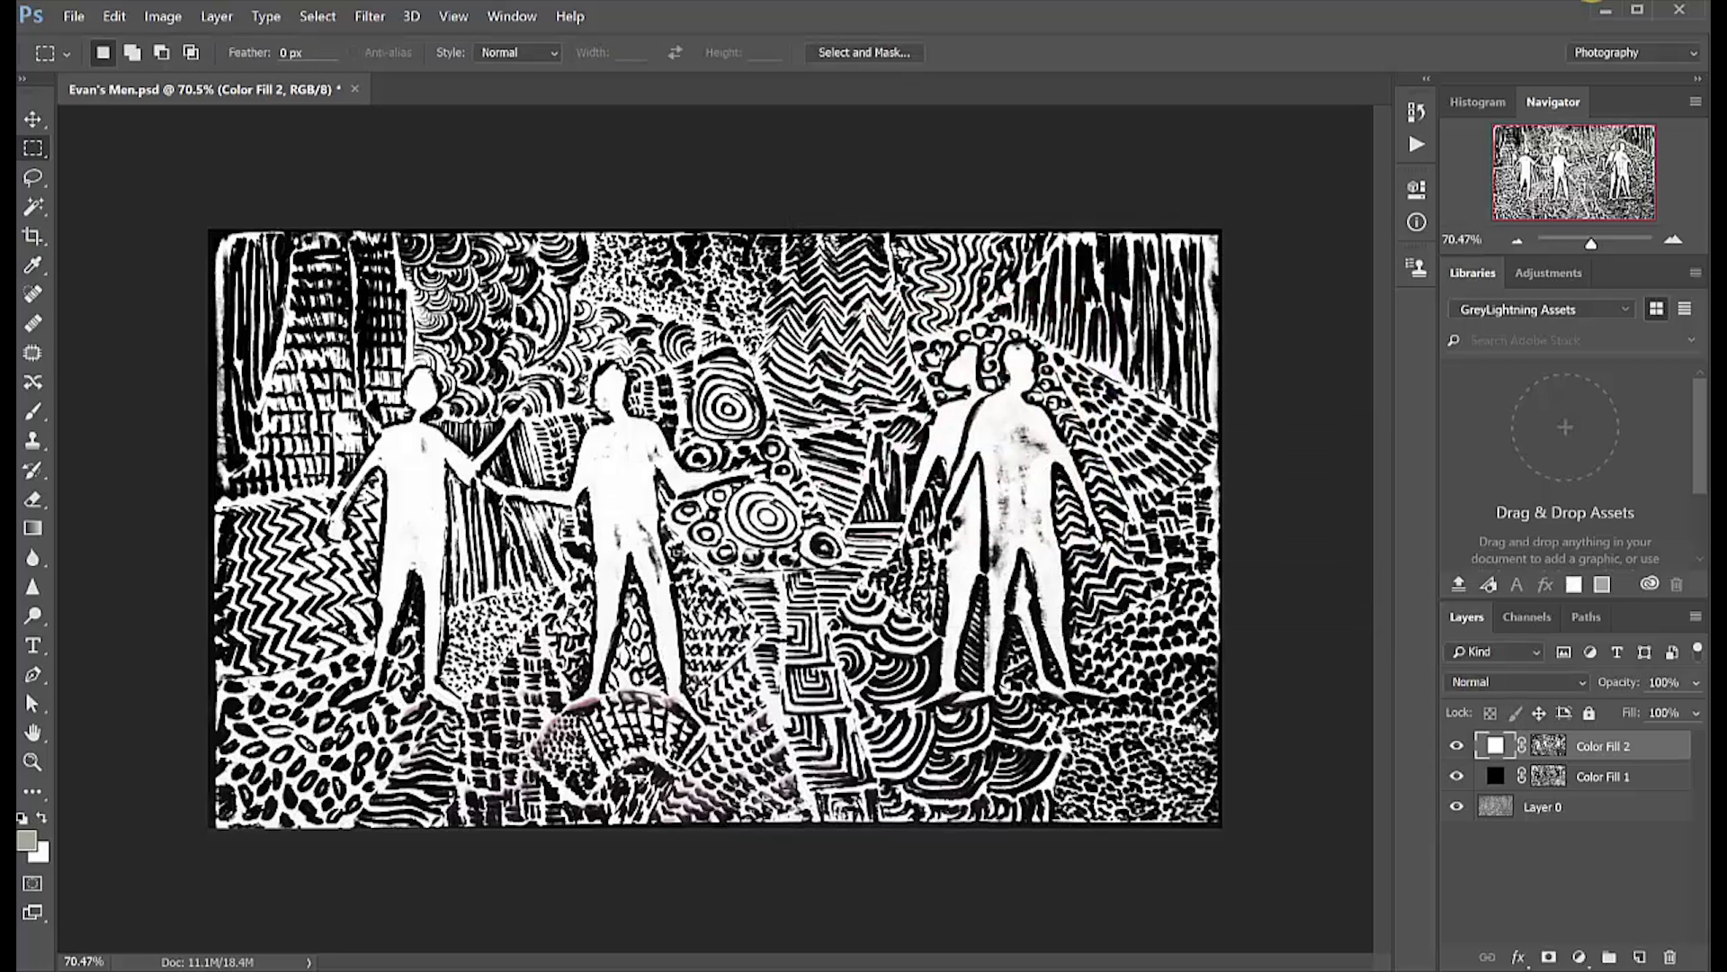
Step: Export the black-and-white artwork as an image file with Export As
left_click(72, 18)
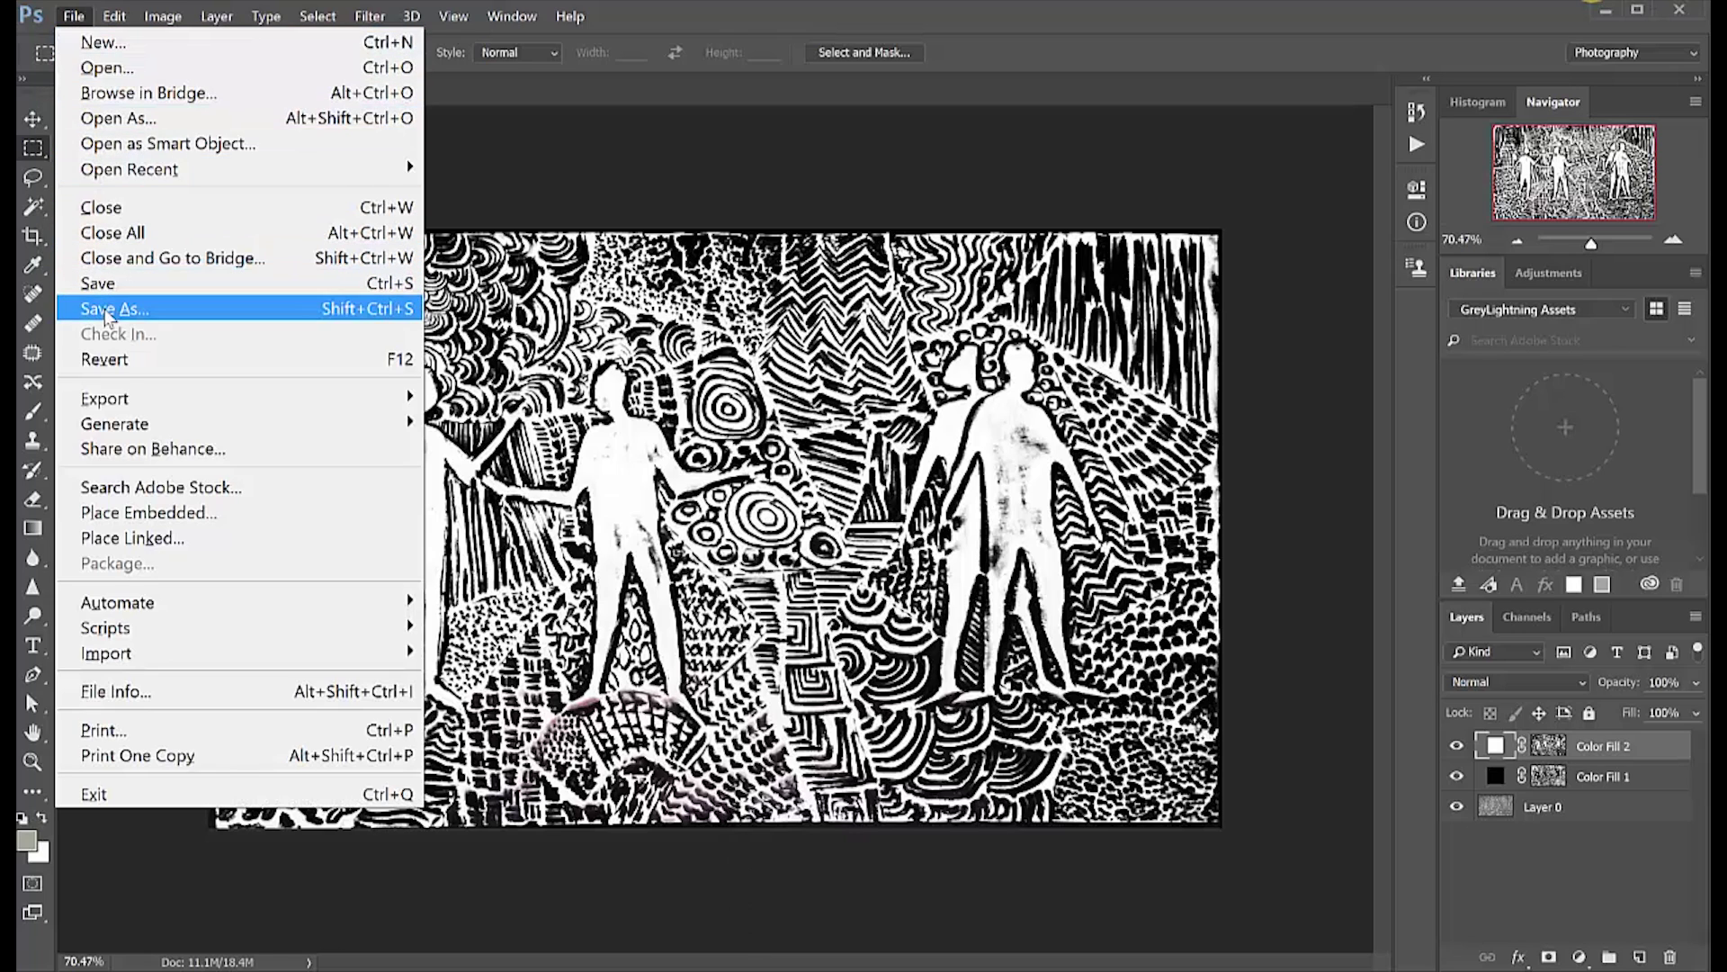
mouse_move(180, 402)
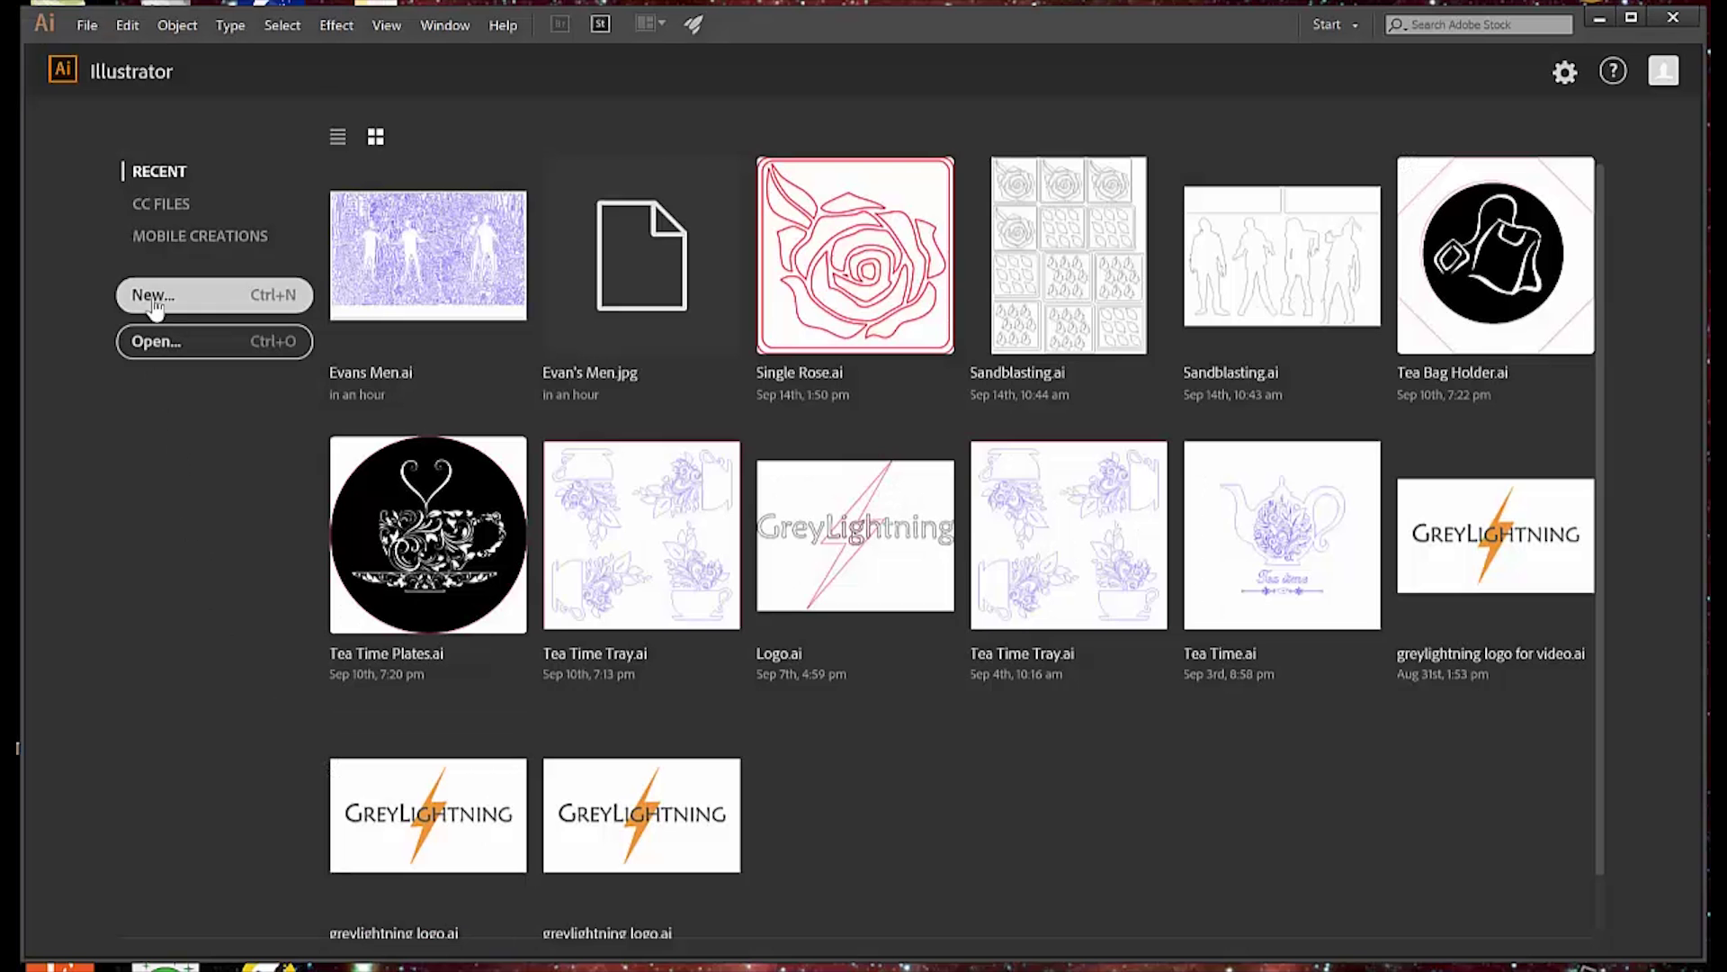
left_click(153, 295)
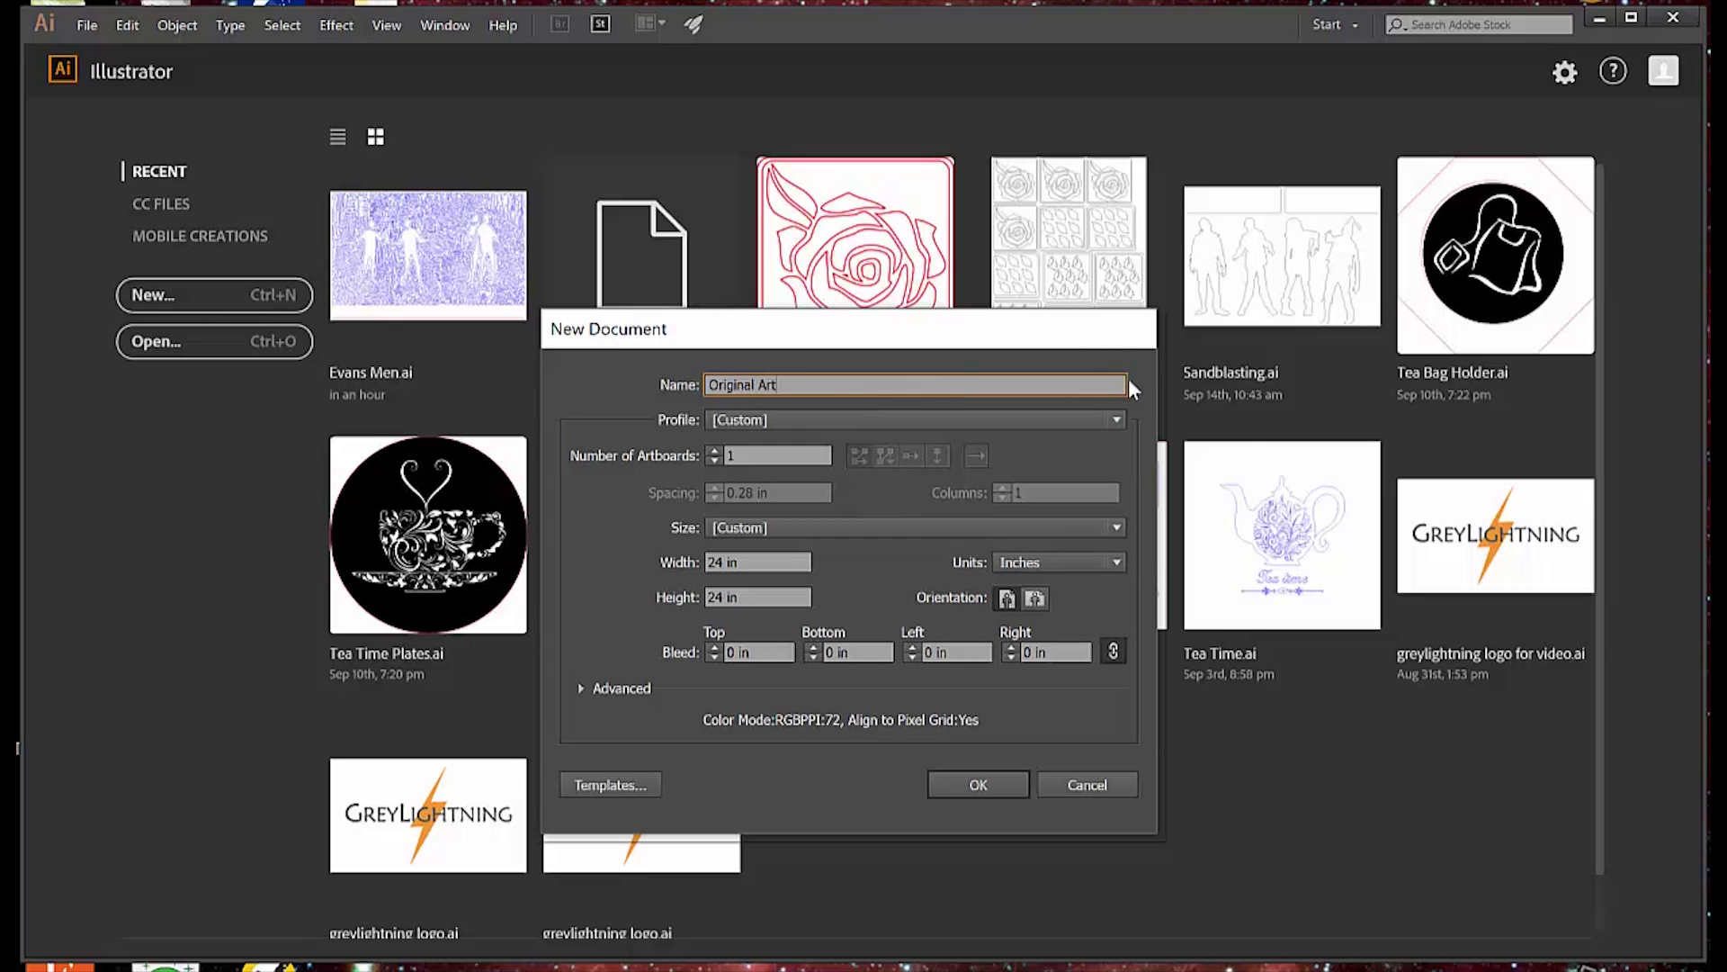
Step: Base the Original Art document on the Web profile, in inches, 12 in wide
left_click(1117, 420)
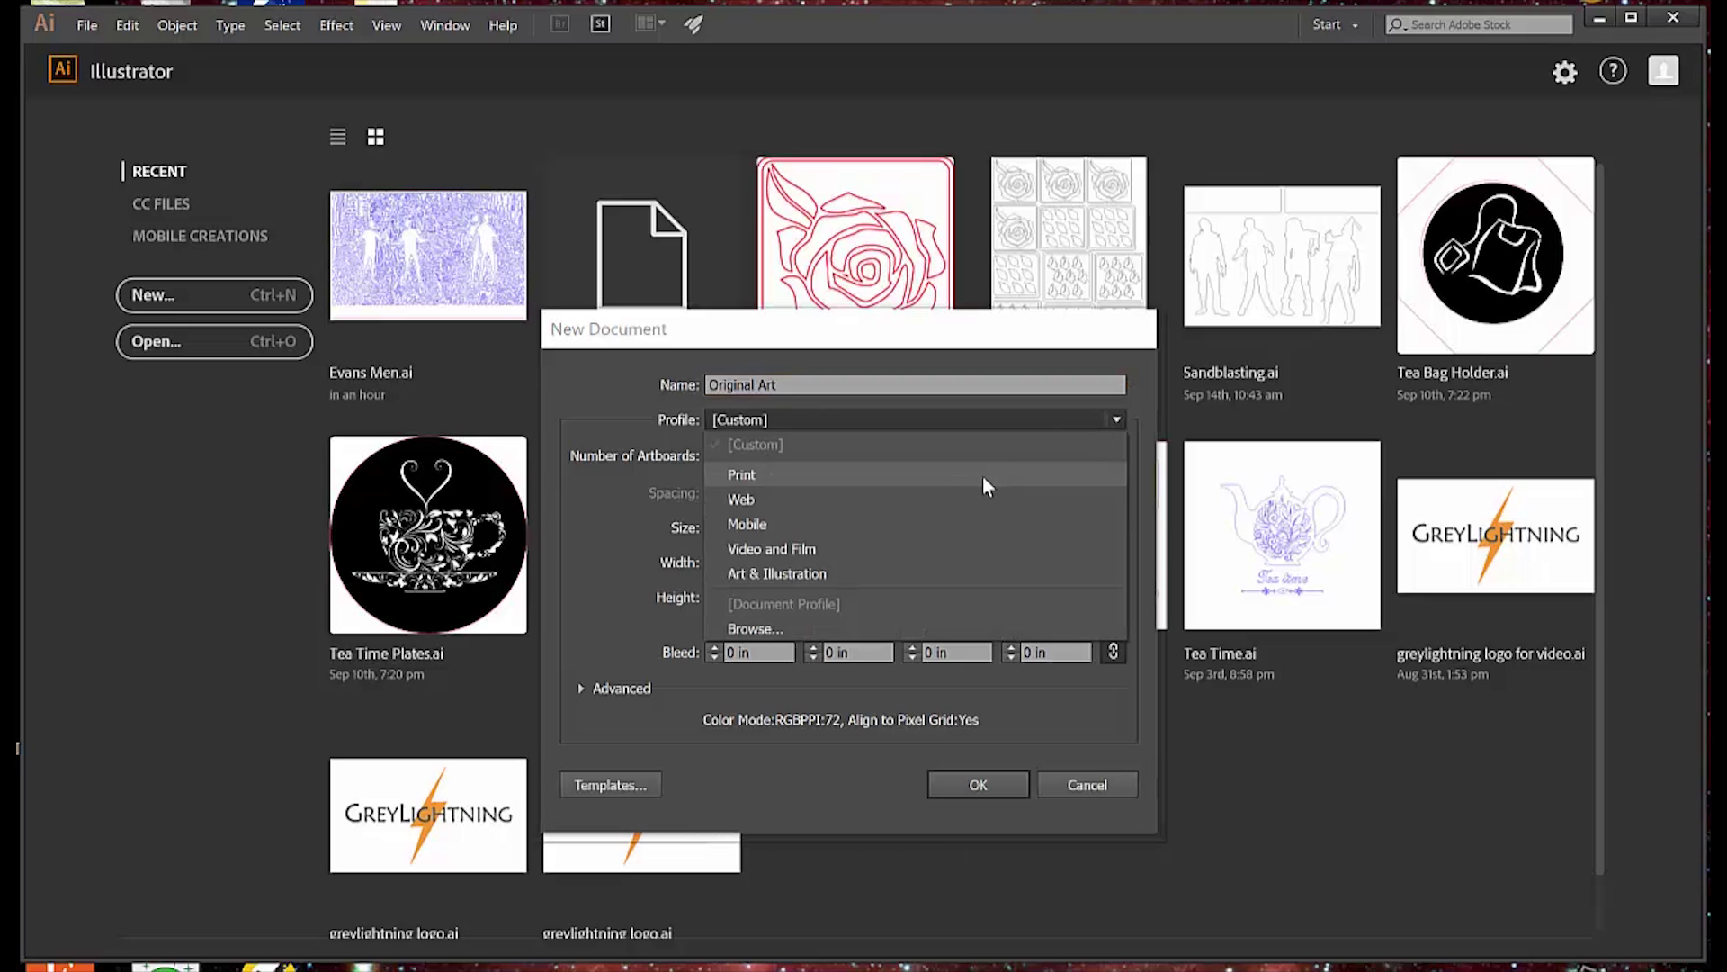
left_click(809, 502)
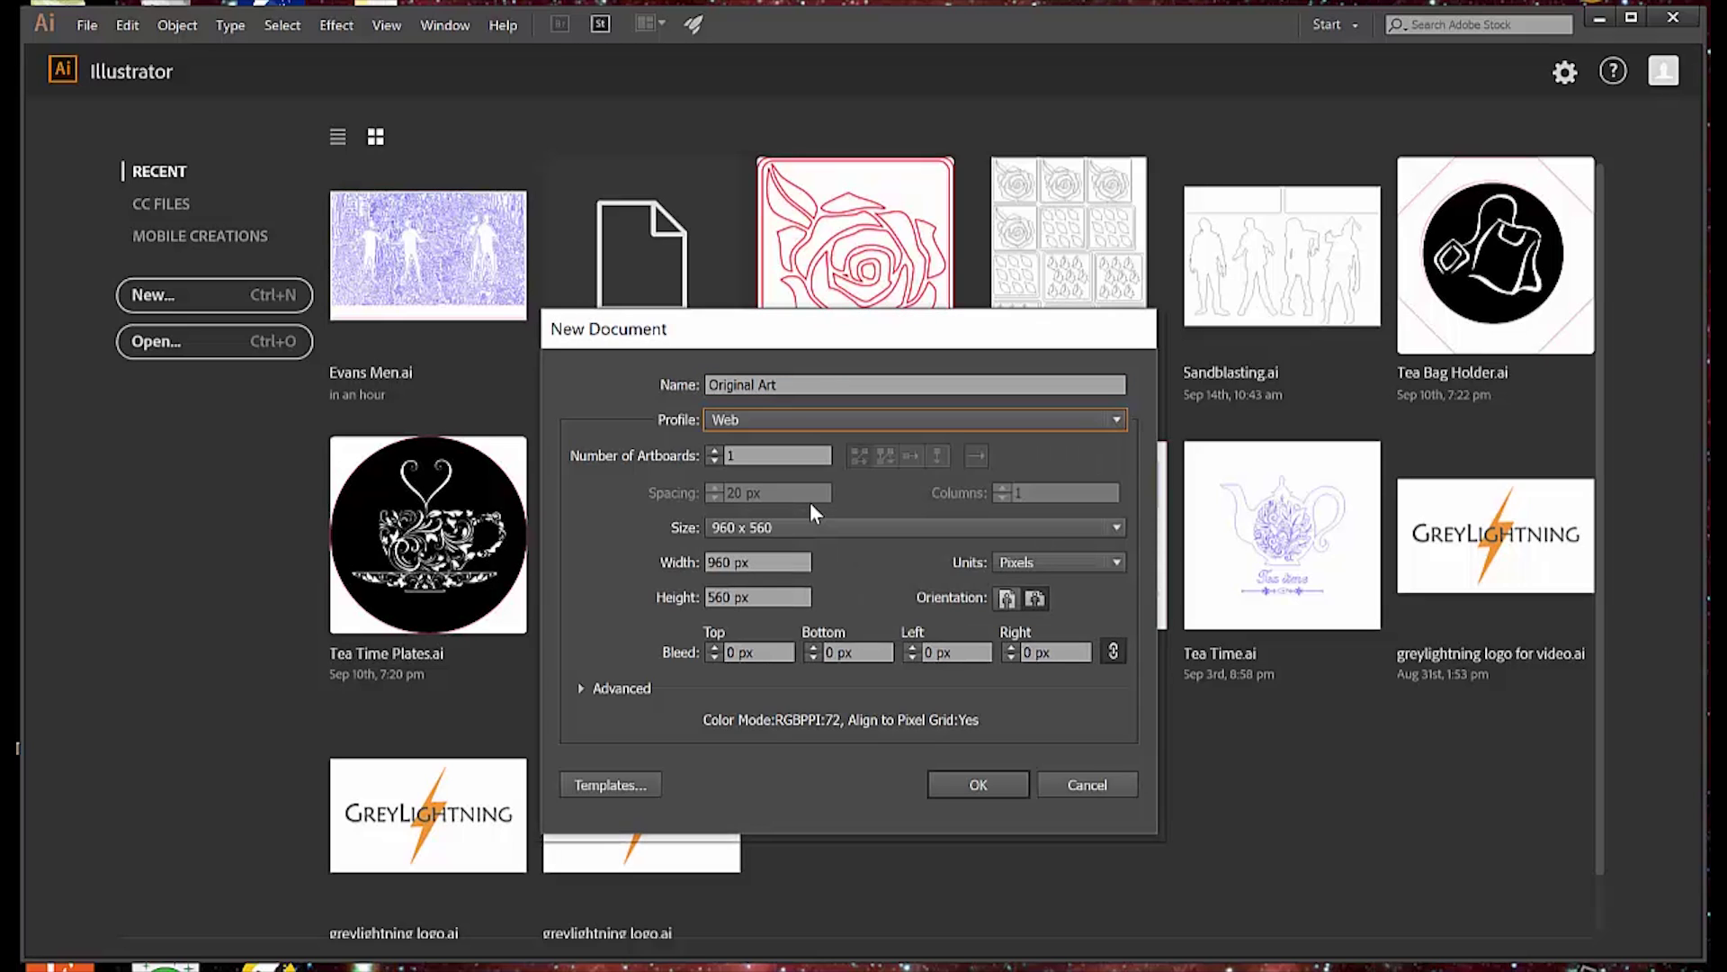
left_click(1116, 562)
left_click(1068, 633)
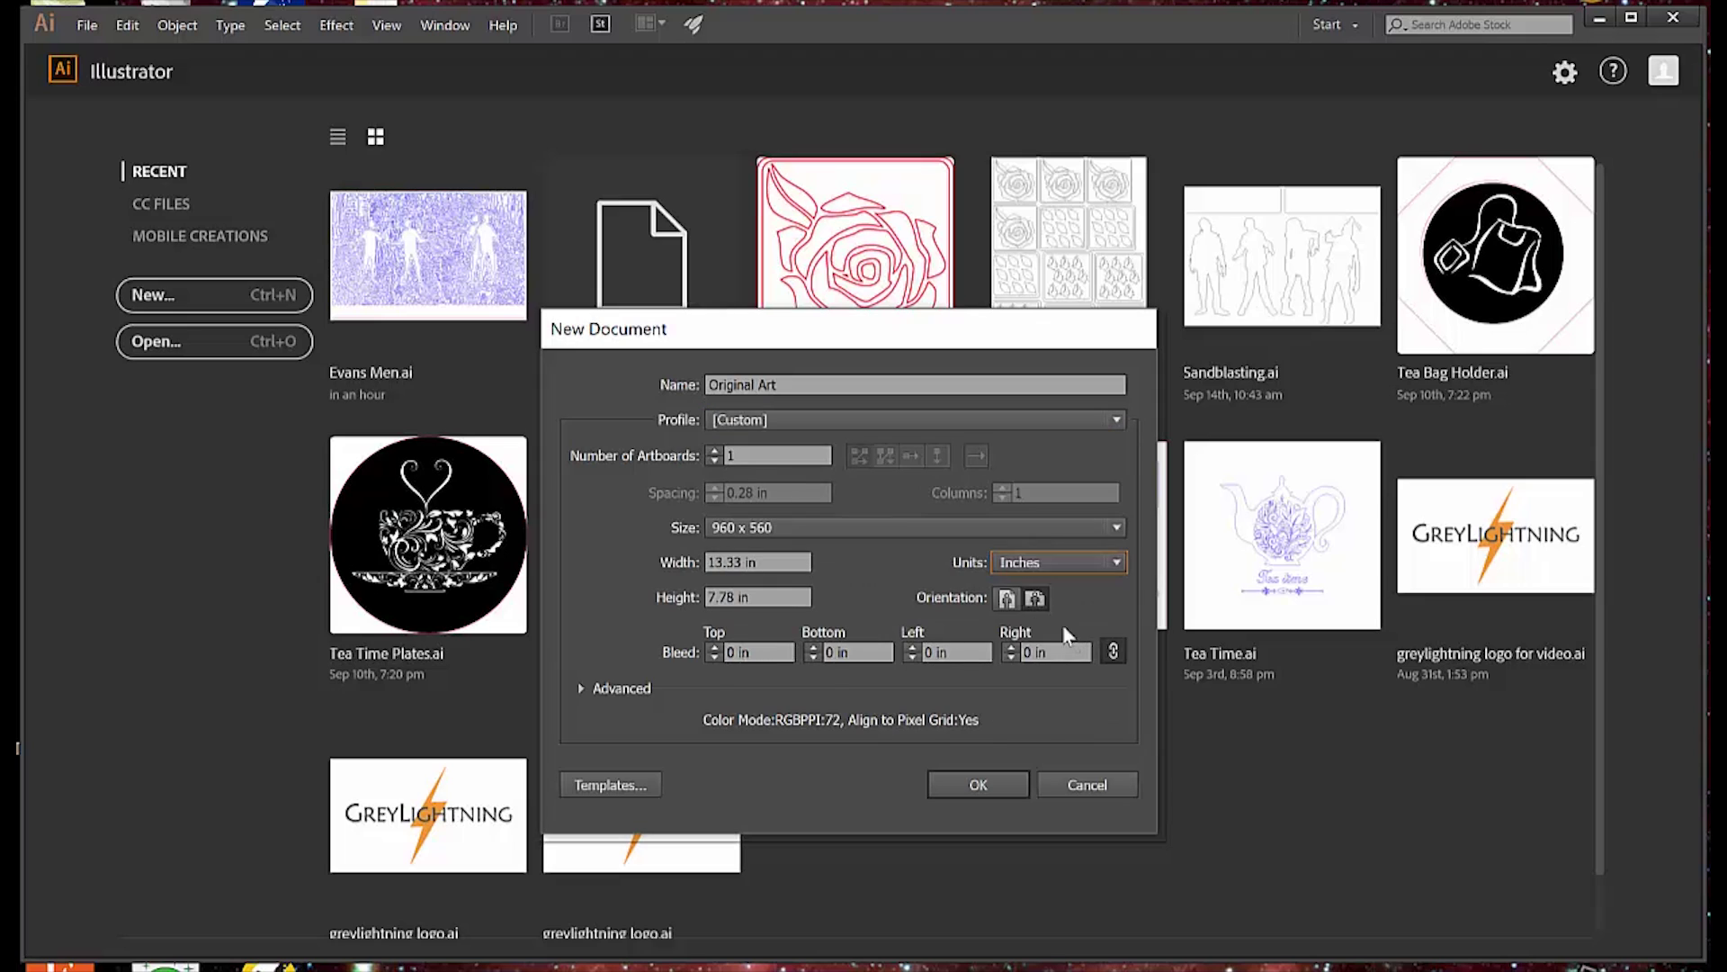
left_click_drag(791, 561, 710, 561)
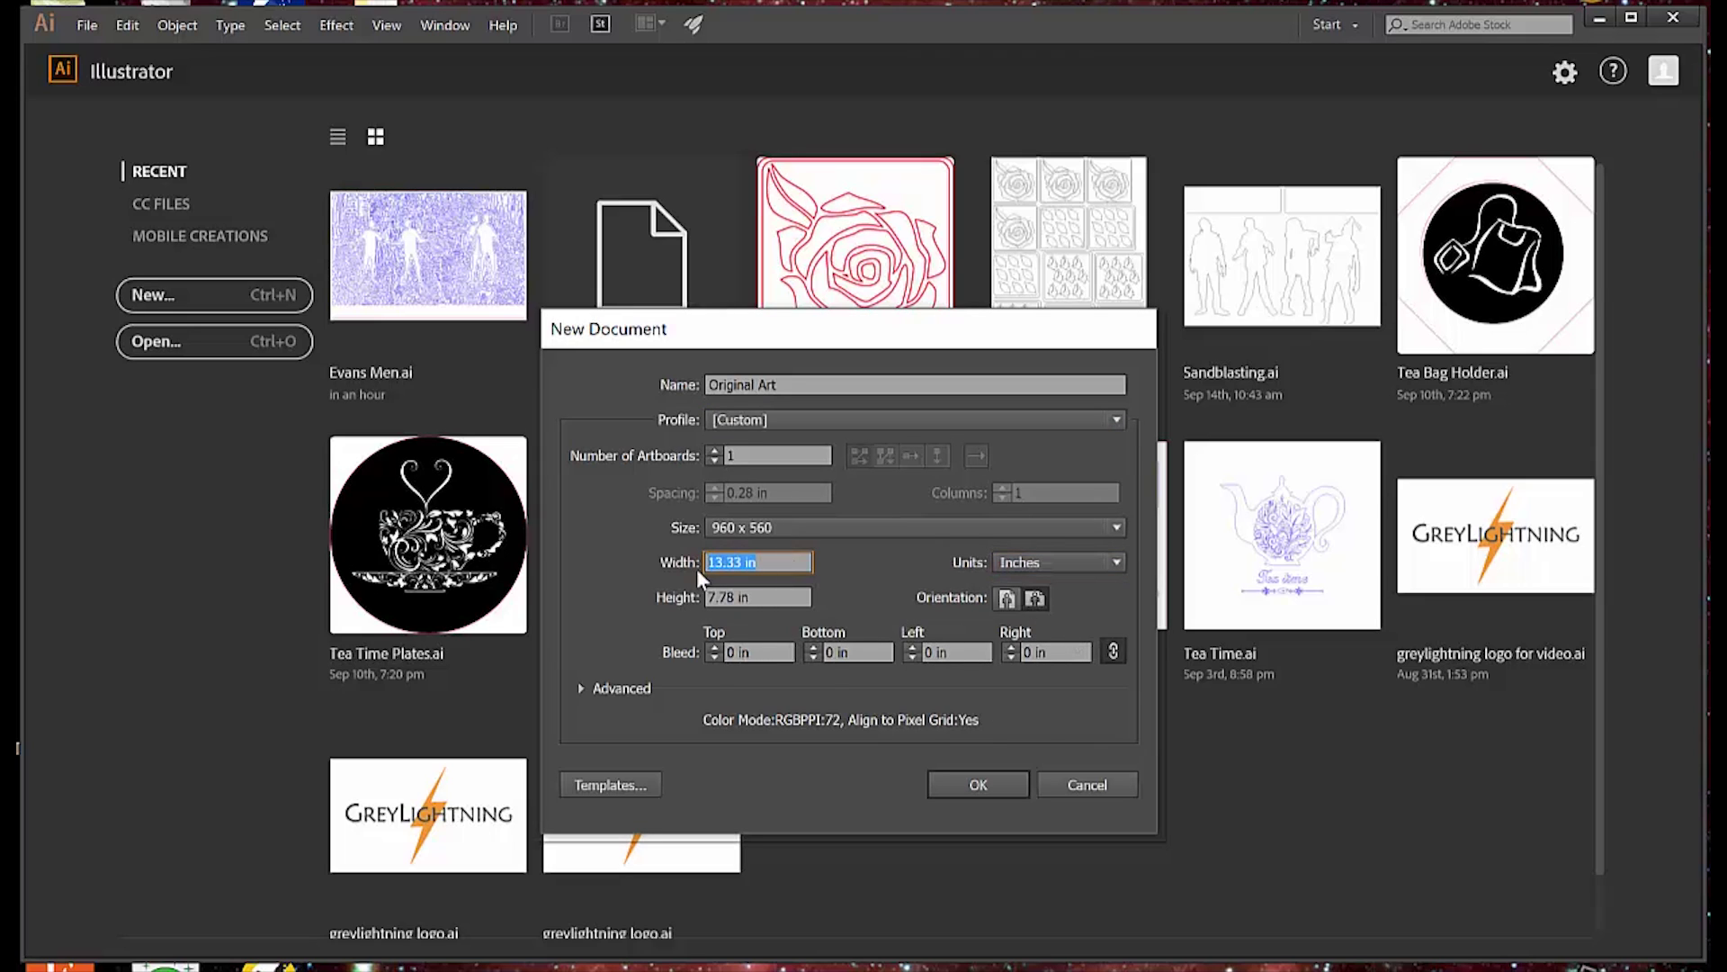
type("12")
left_click(770, 597)
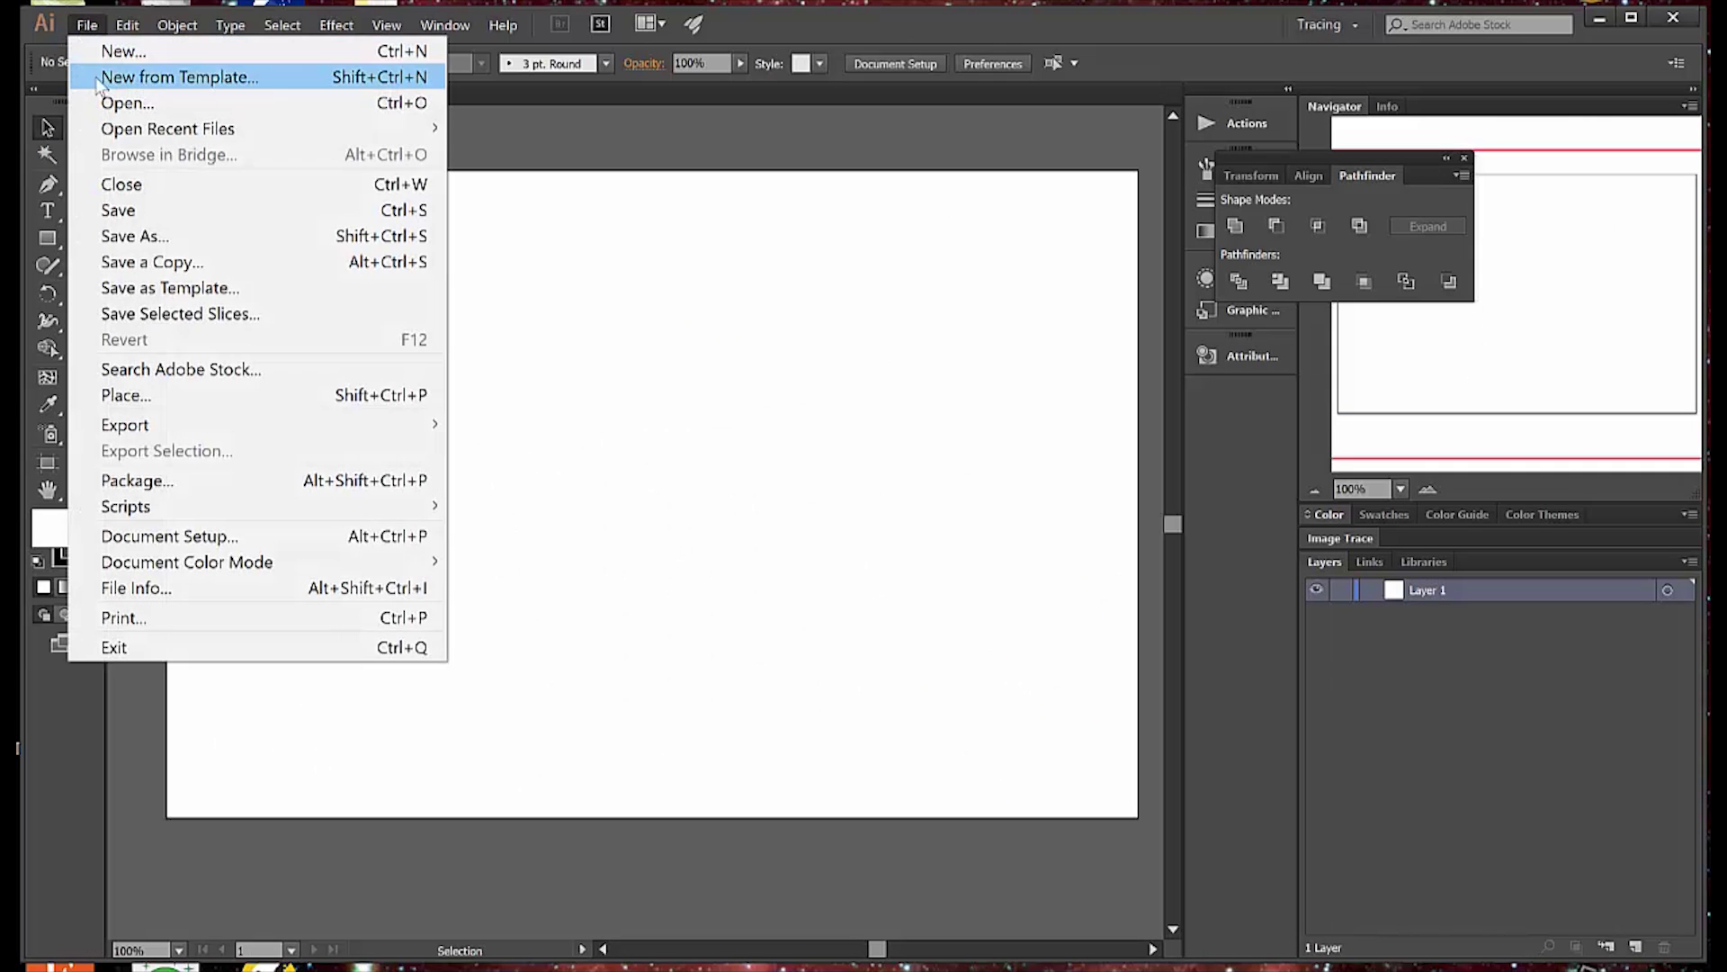
Step: Place Evan's Men.jpg at the artboard's top-left corner
left_click(117, 364)
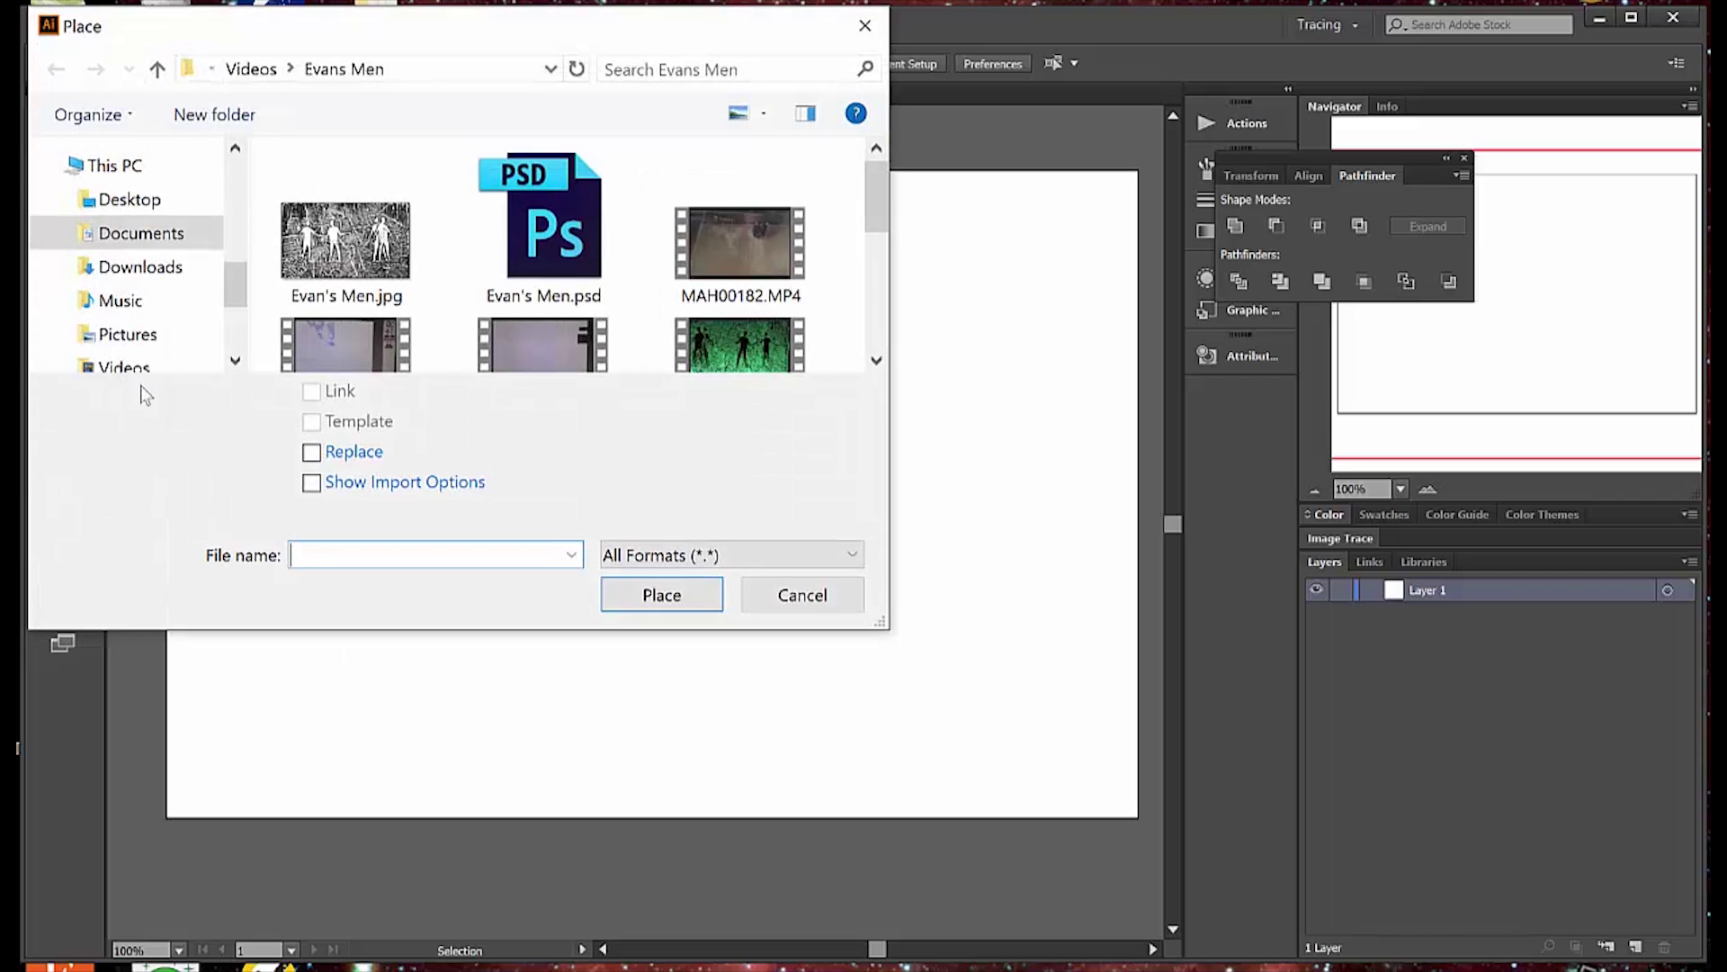
left_click(346, 238)
left_click(630, 584)
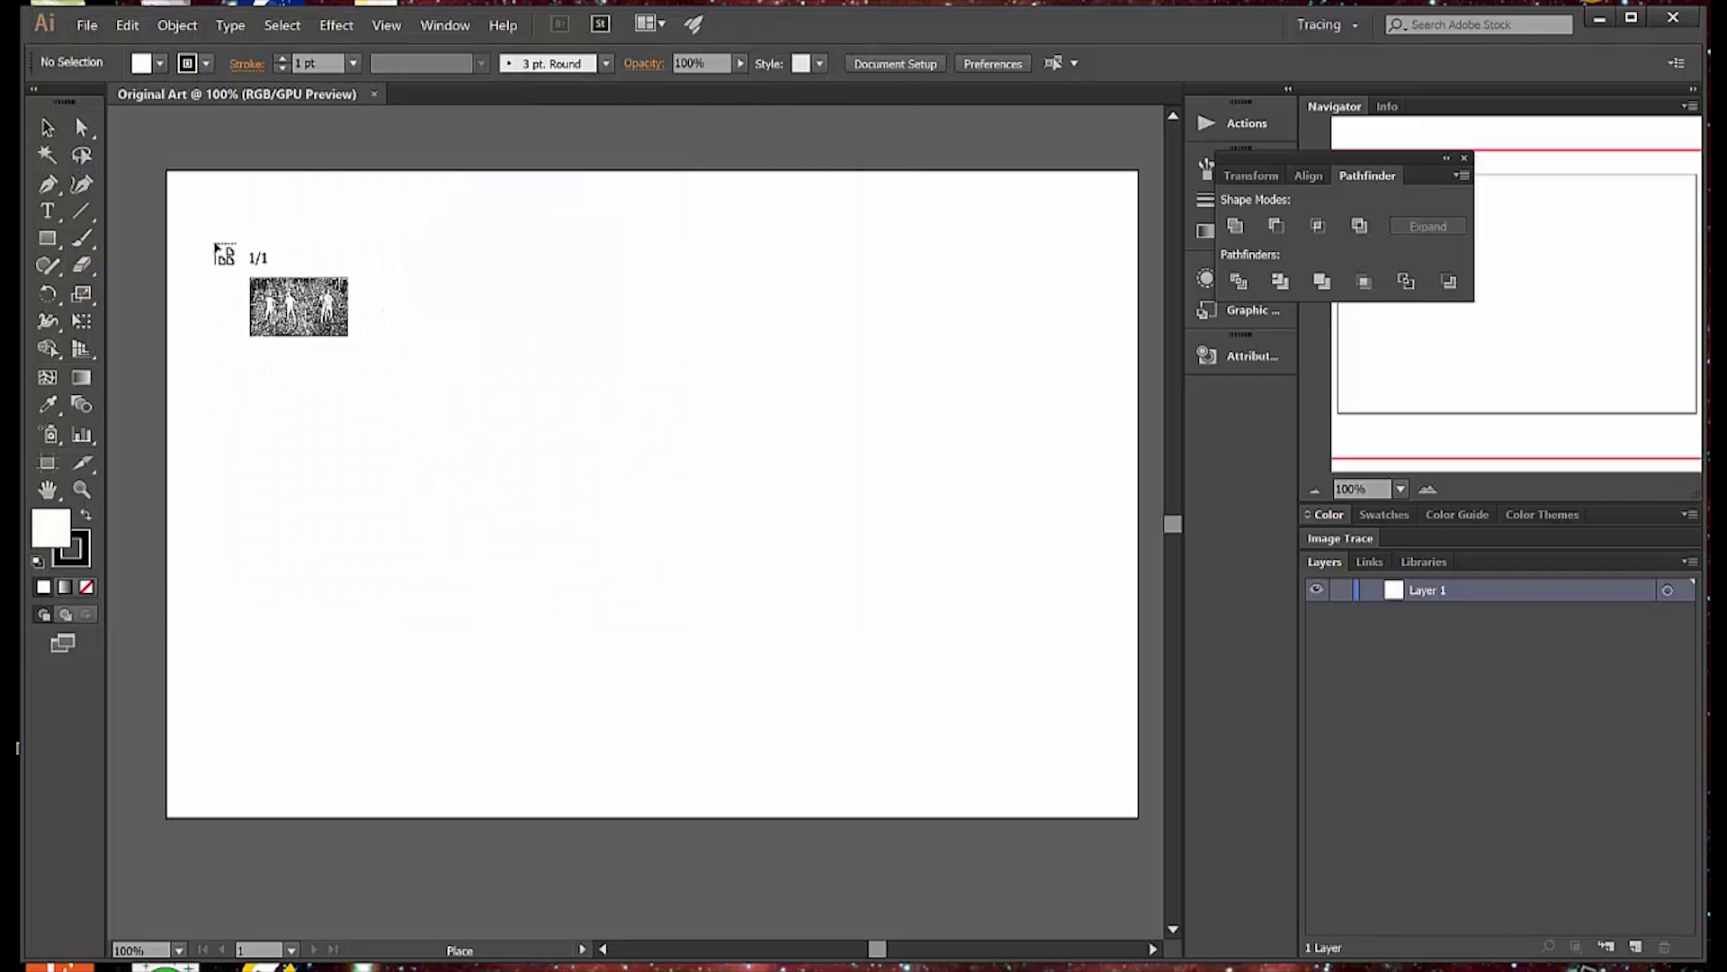
left_click(171, 177)
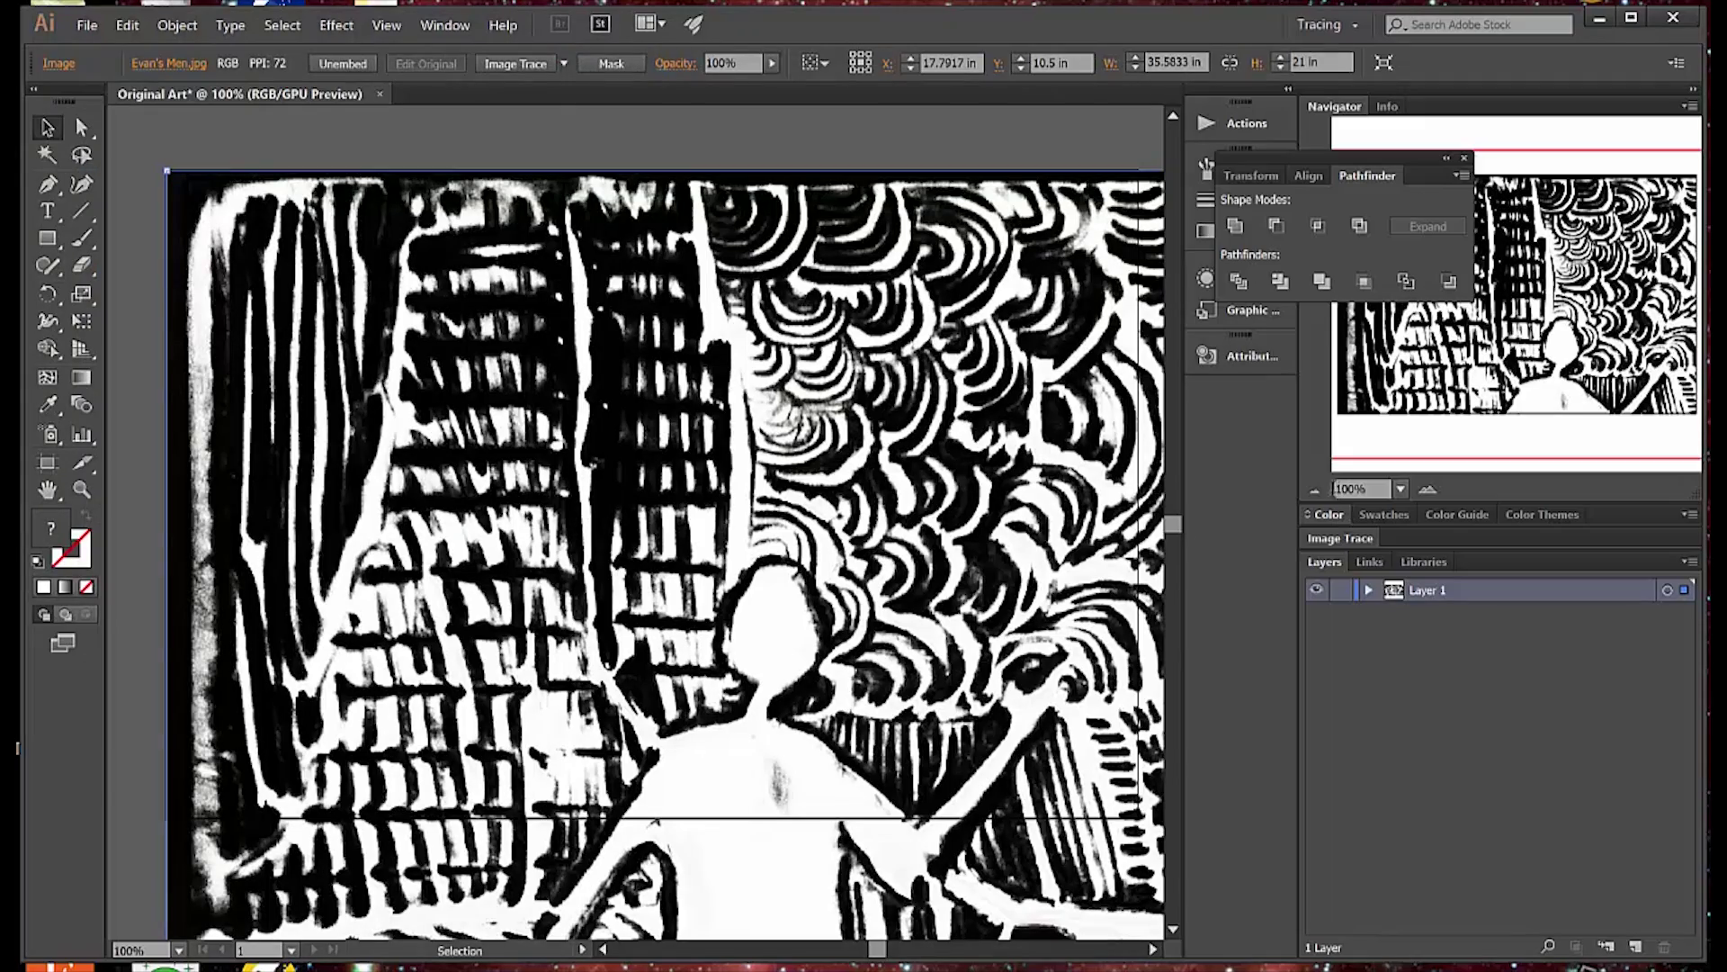
Step: Scale the placed image down to 12 by 8 inches so it fills the artboard
left_click(1315, 489)
left_click(1315, 490)
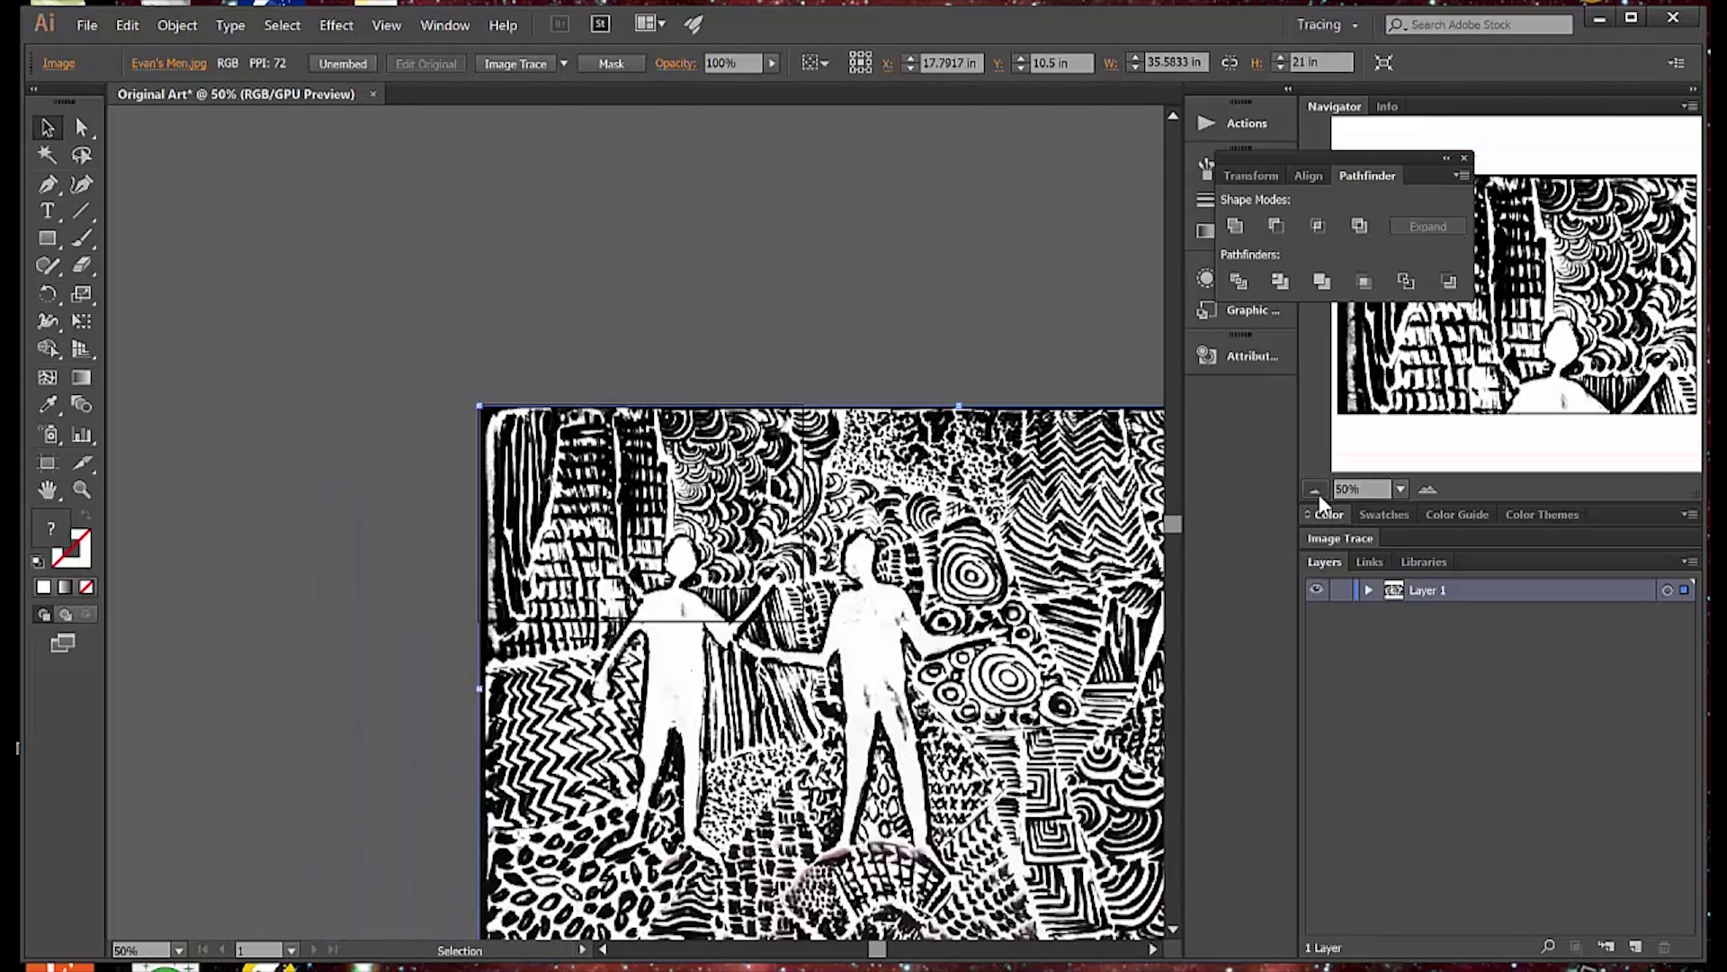
left_click(1319, 494)
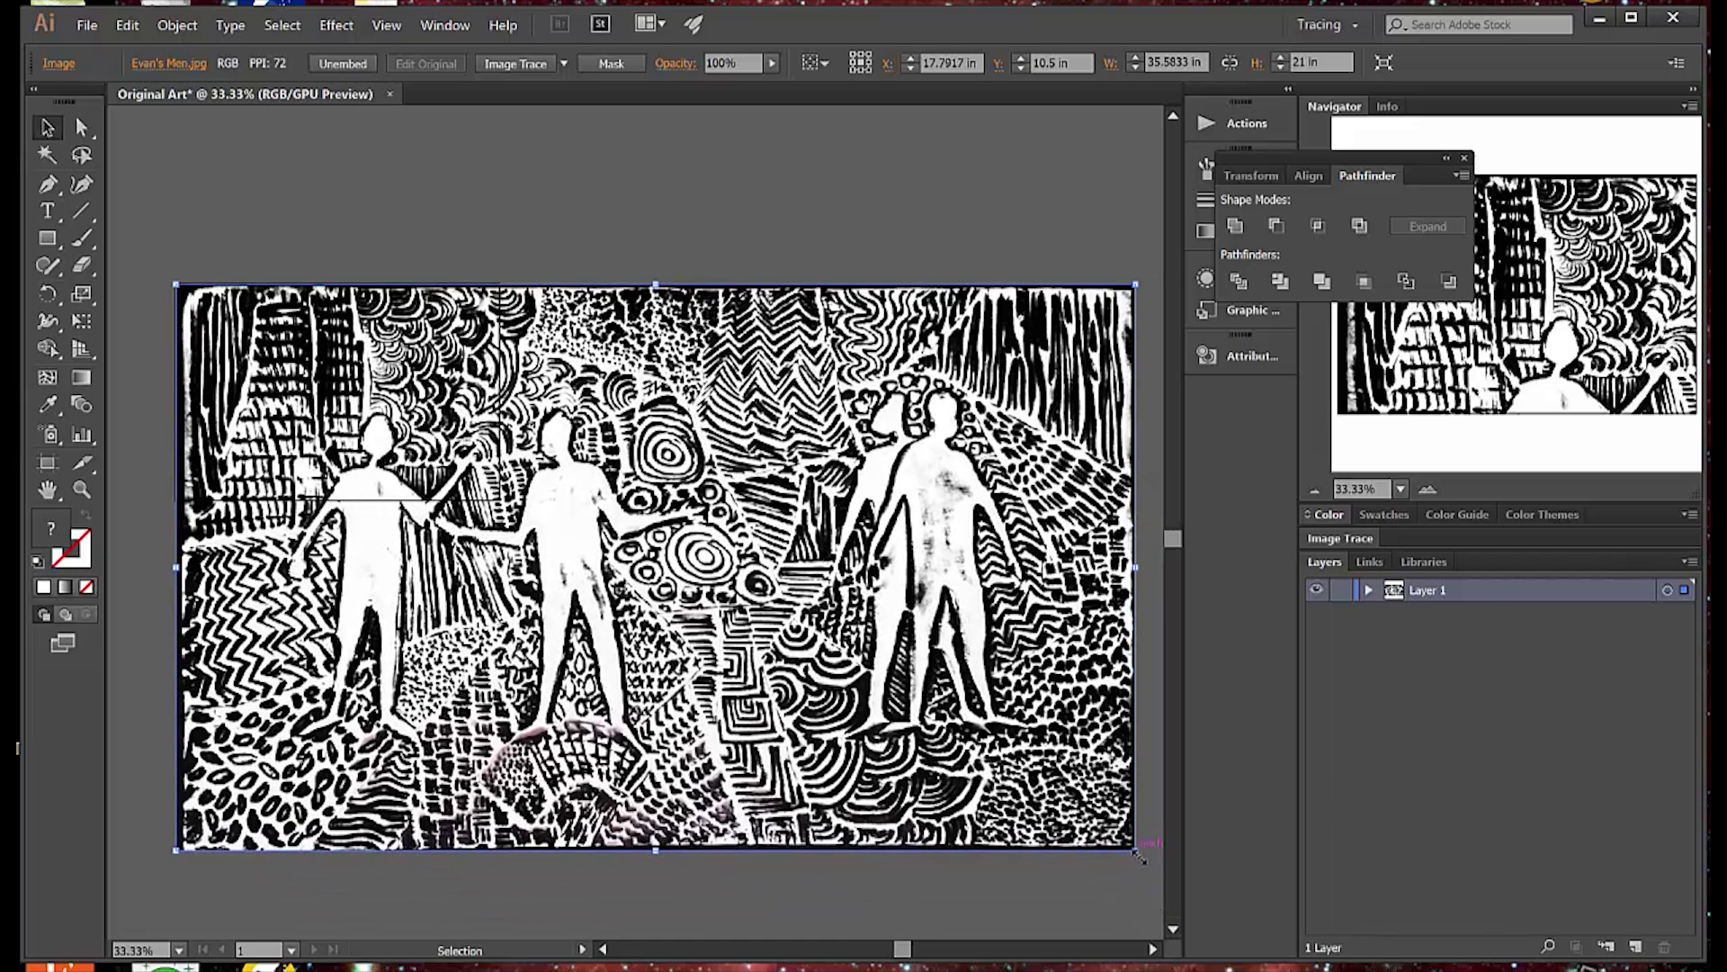
left_click_drag(1138, 857, 500, 499)
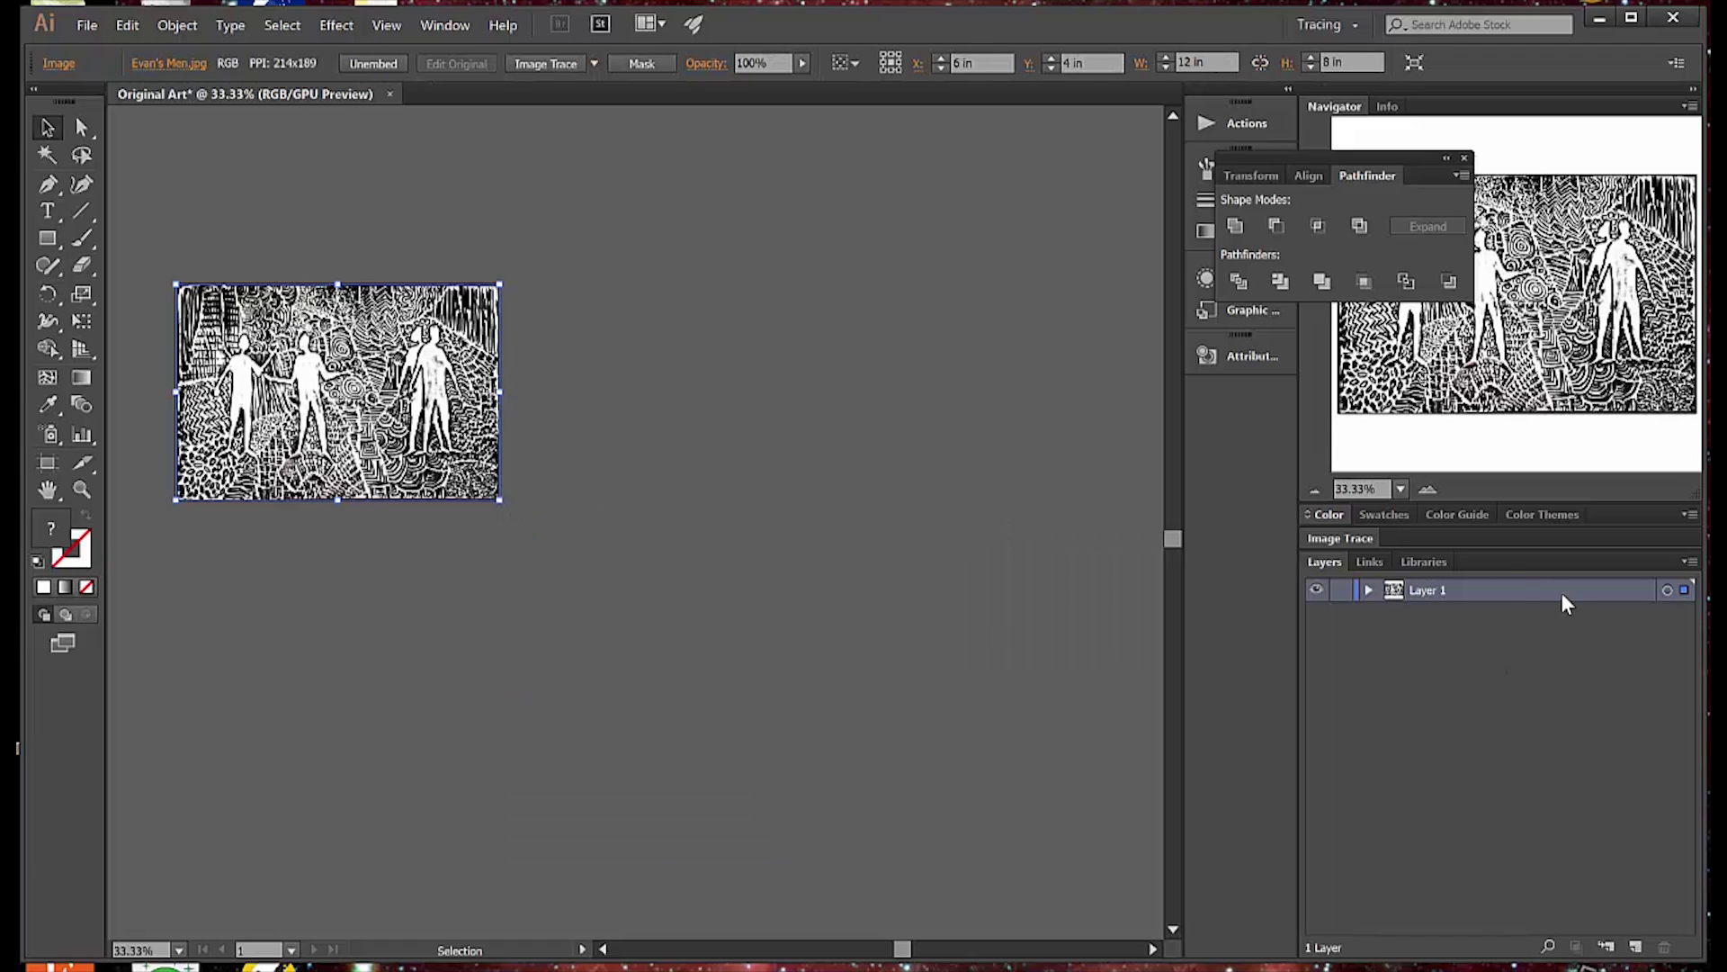
left_click(1423, 487)
left_click(1423, 487)
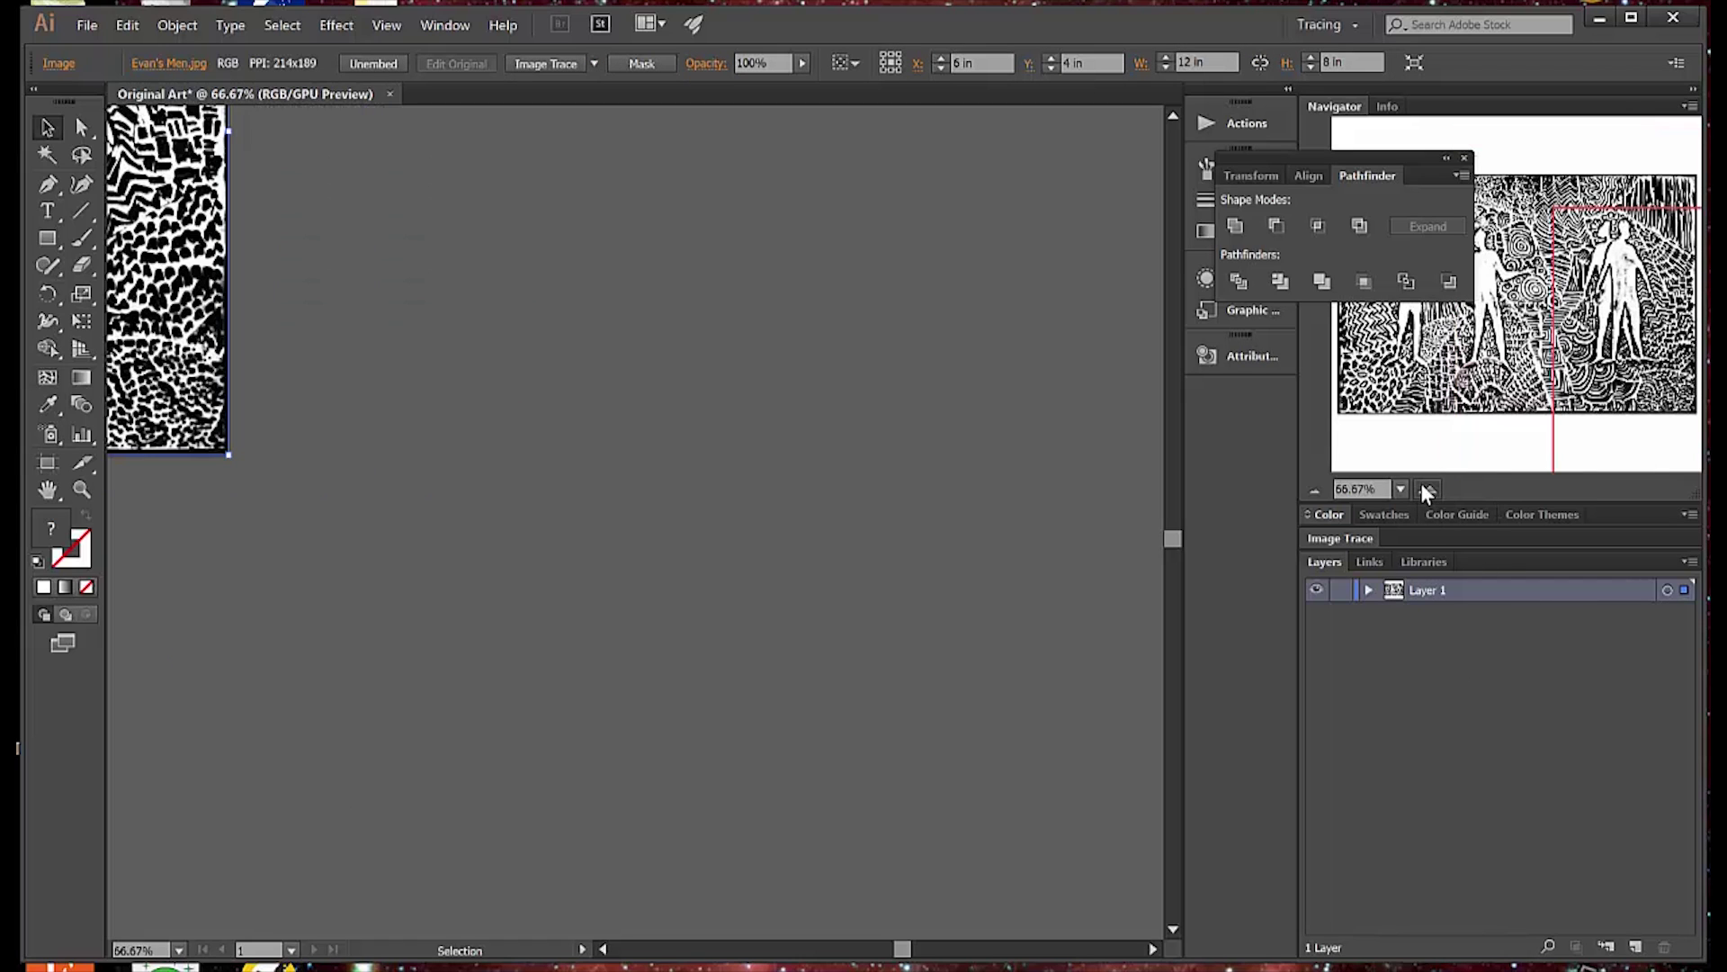
left_click(1423, 486)
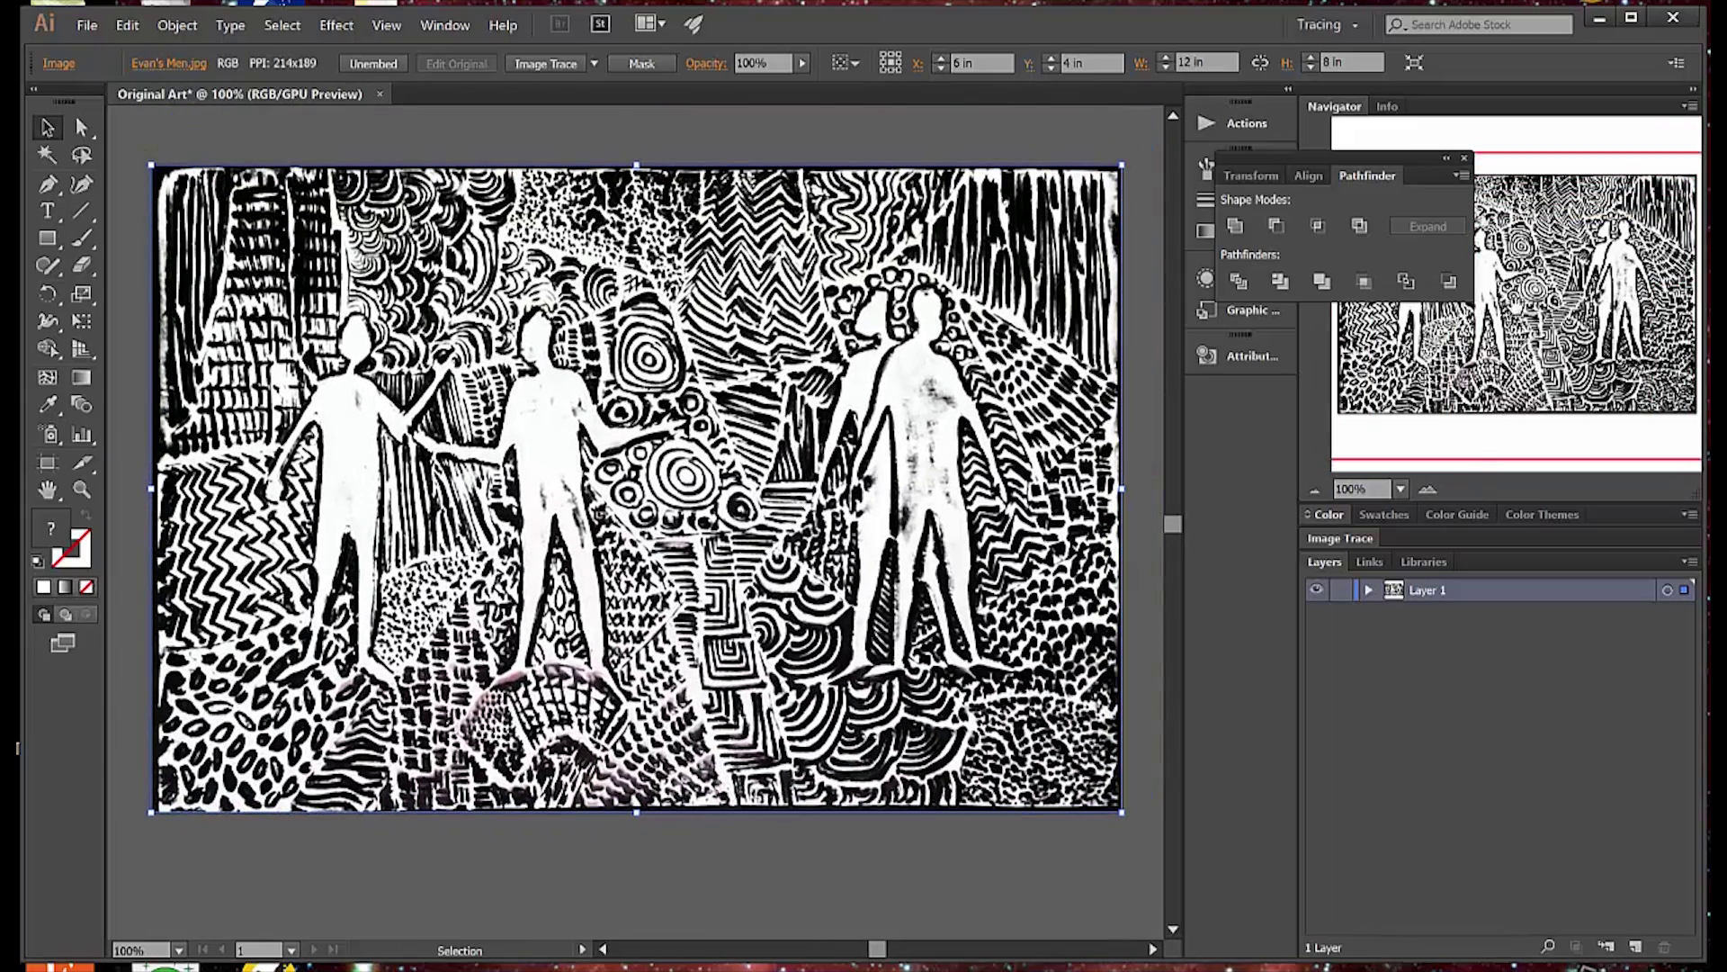
Step: Apply Image Trace Make and Expand to the placed artwork, accepting the slow-tracing warning
left_click(176, 25)
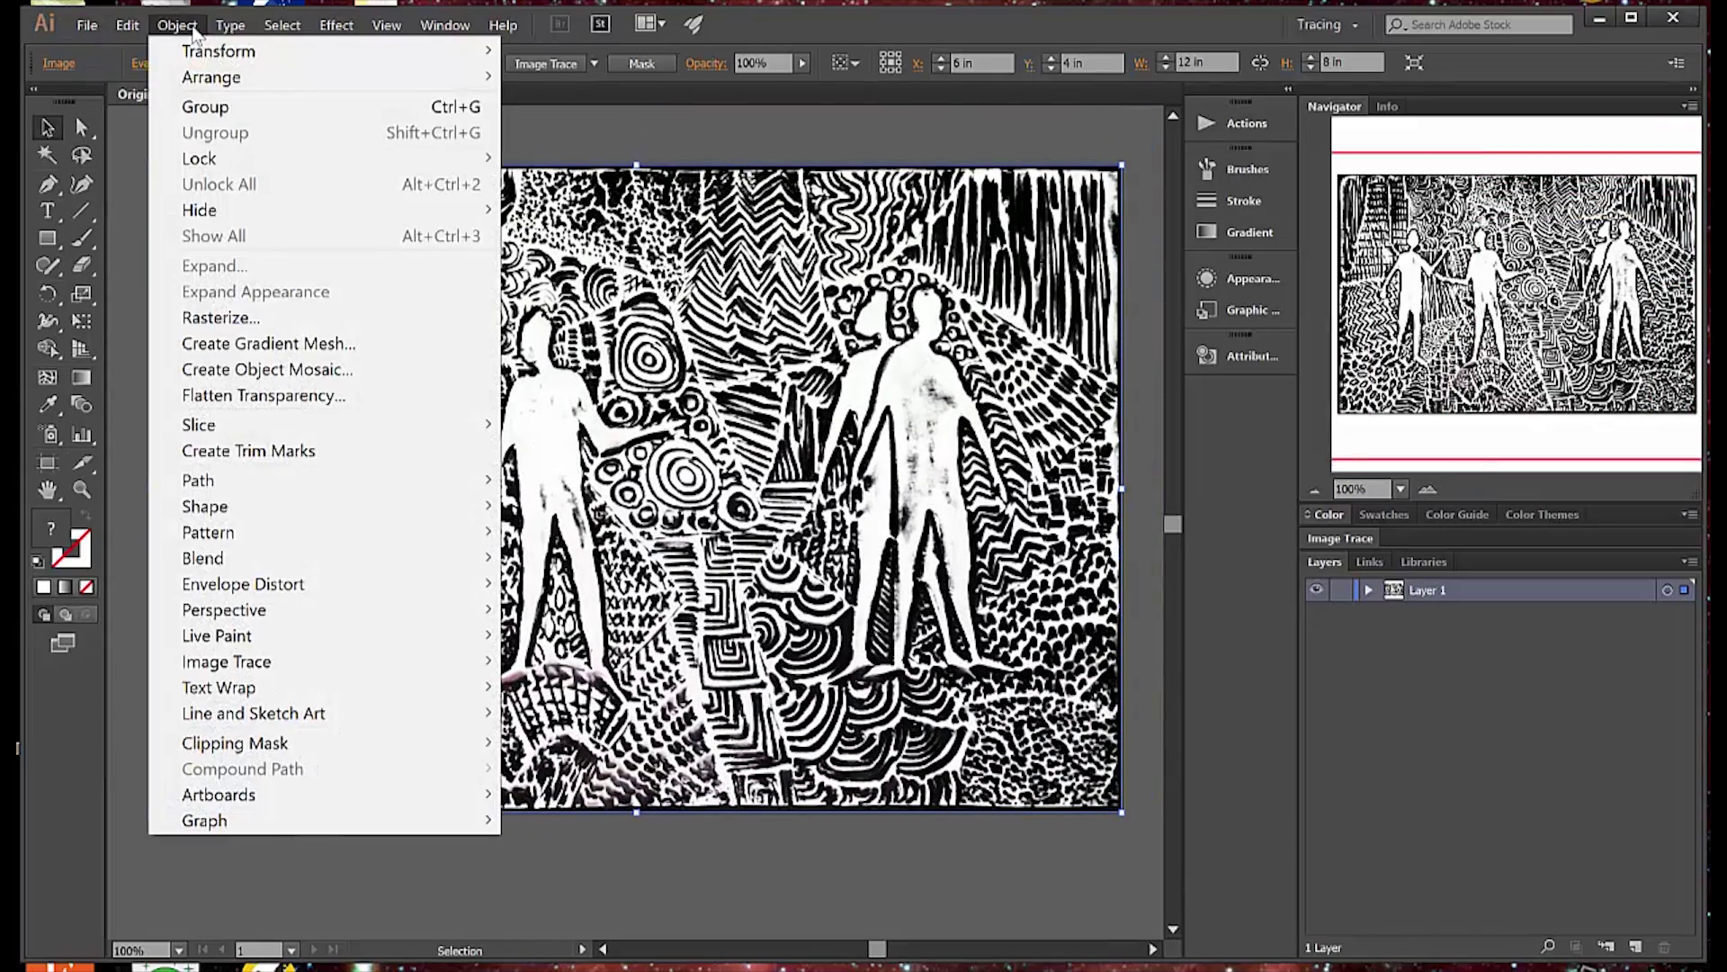
mouse_move(236, 664)
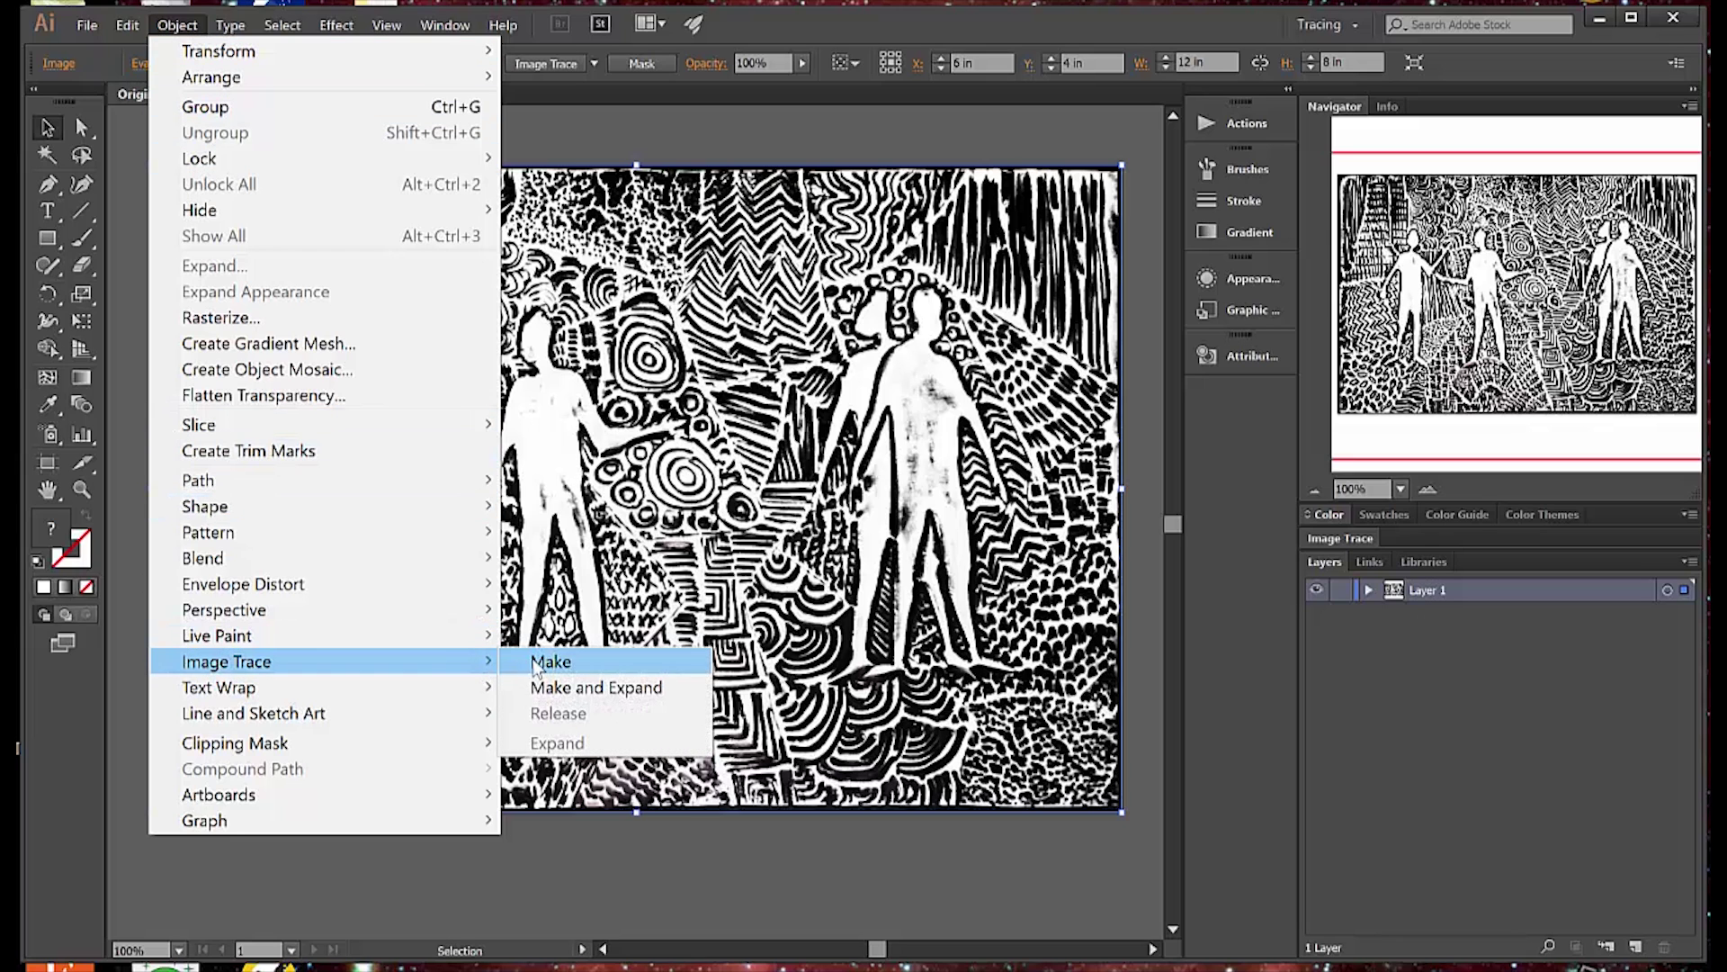
left_click(585, 688)
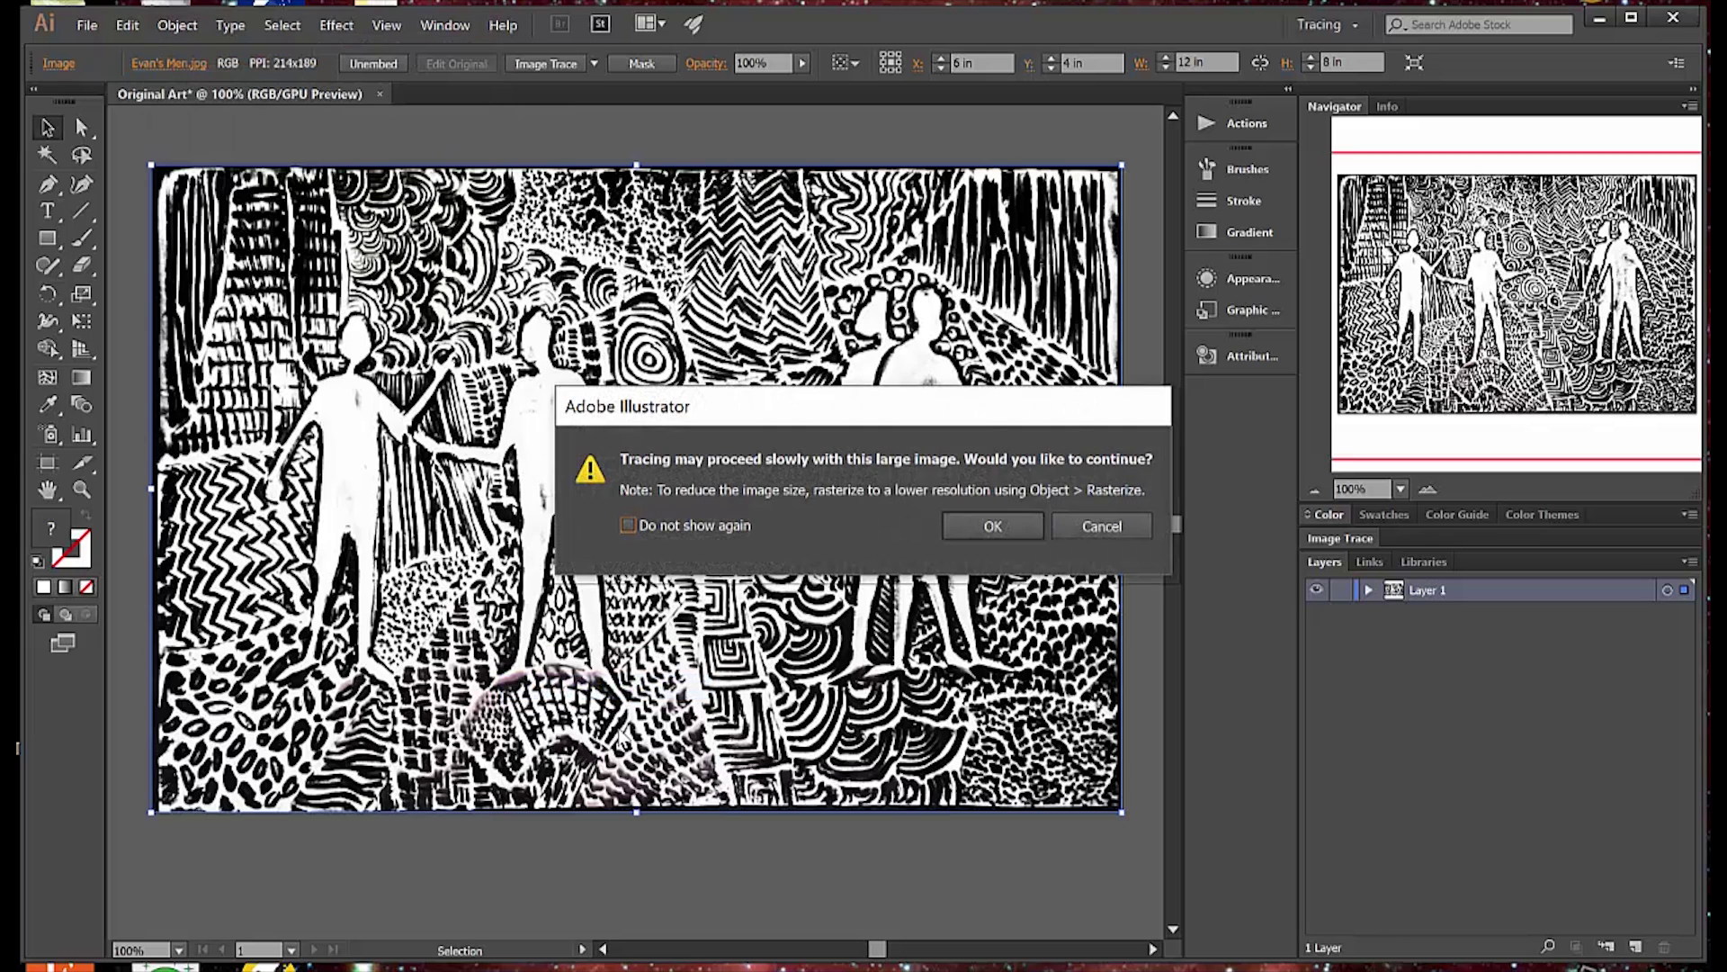
left_click(993, 527)
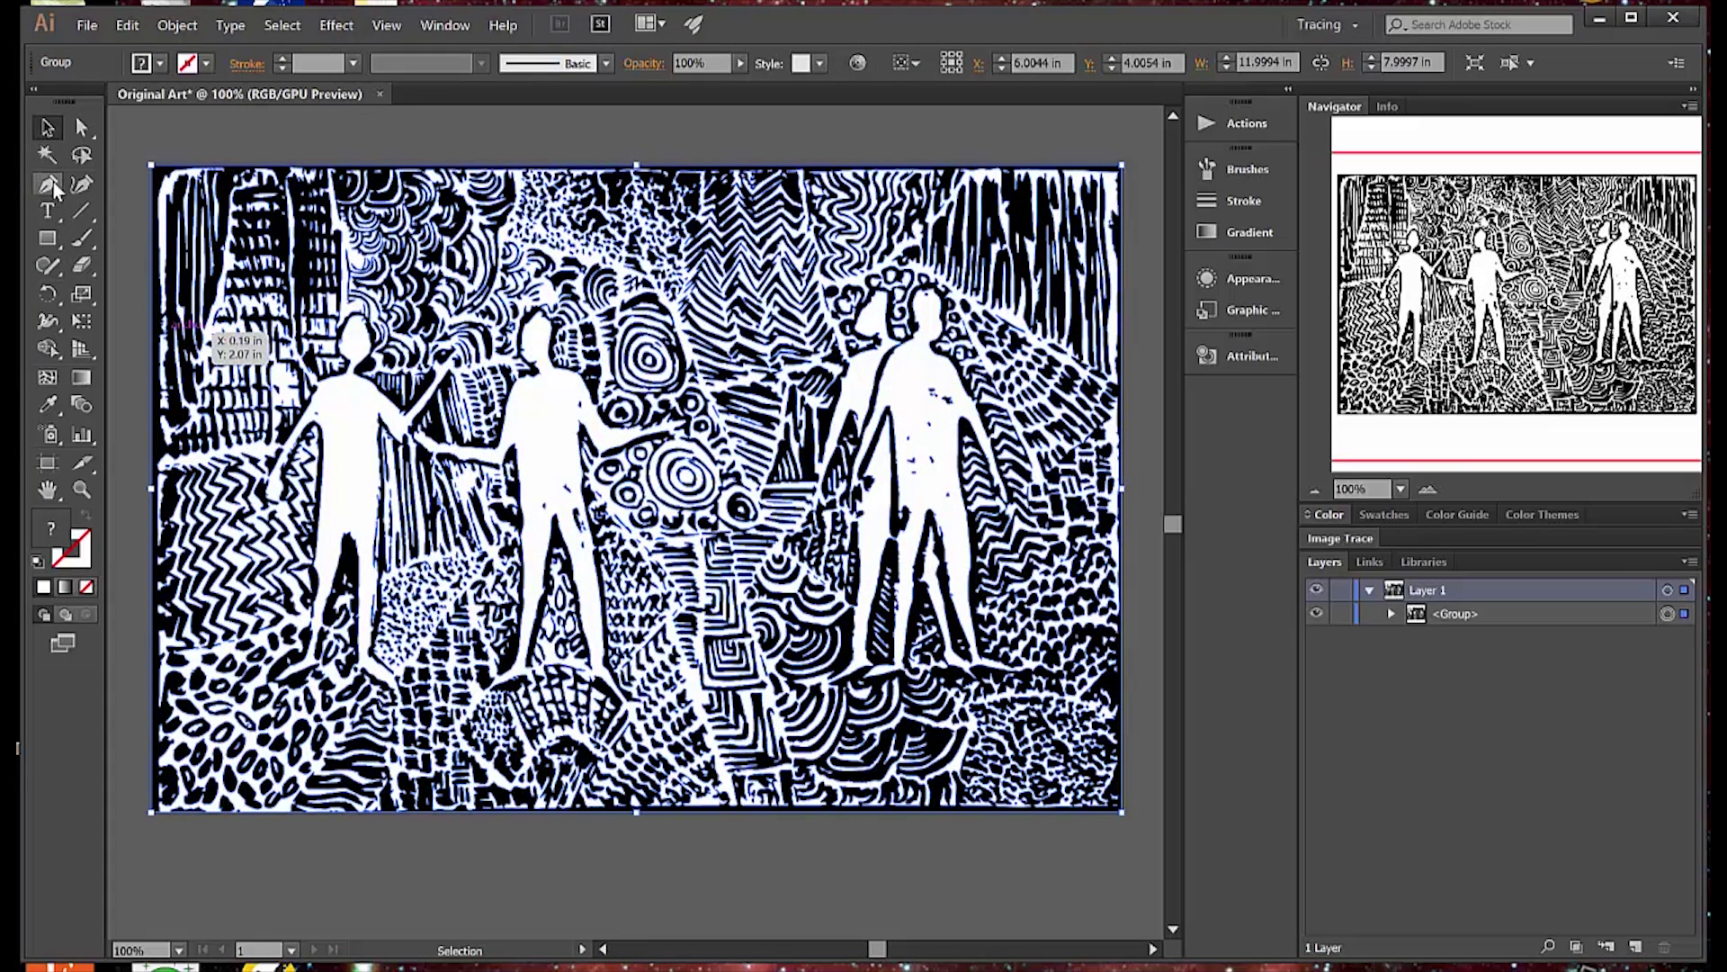
Step: After trying similar-shape selections, select the whole traced group with V and Ctrl+A
left_click(46, 155)
left_click(382, 349)
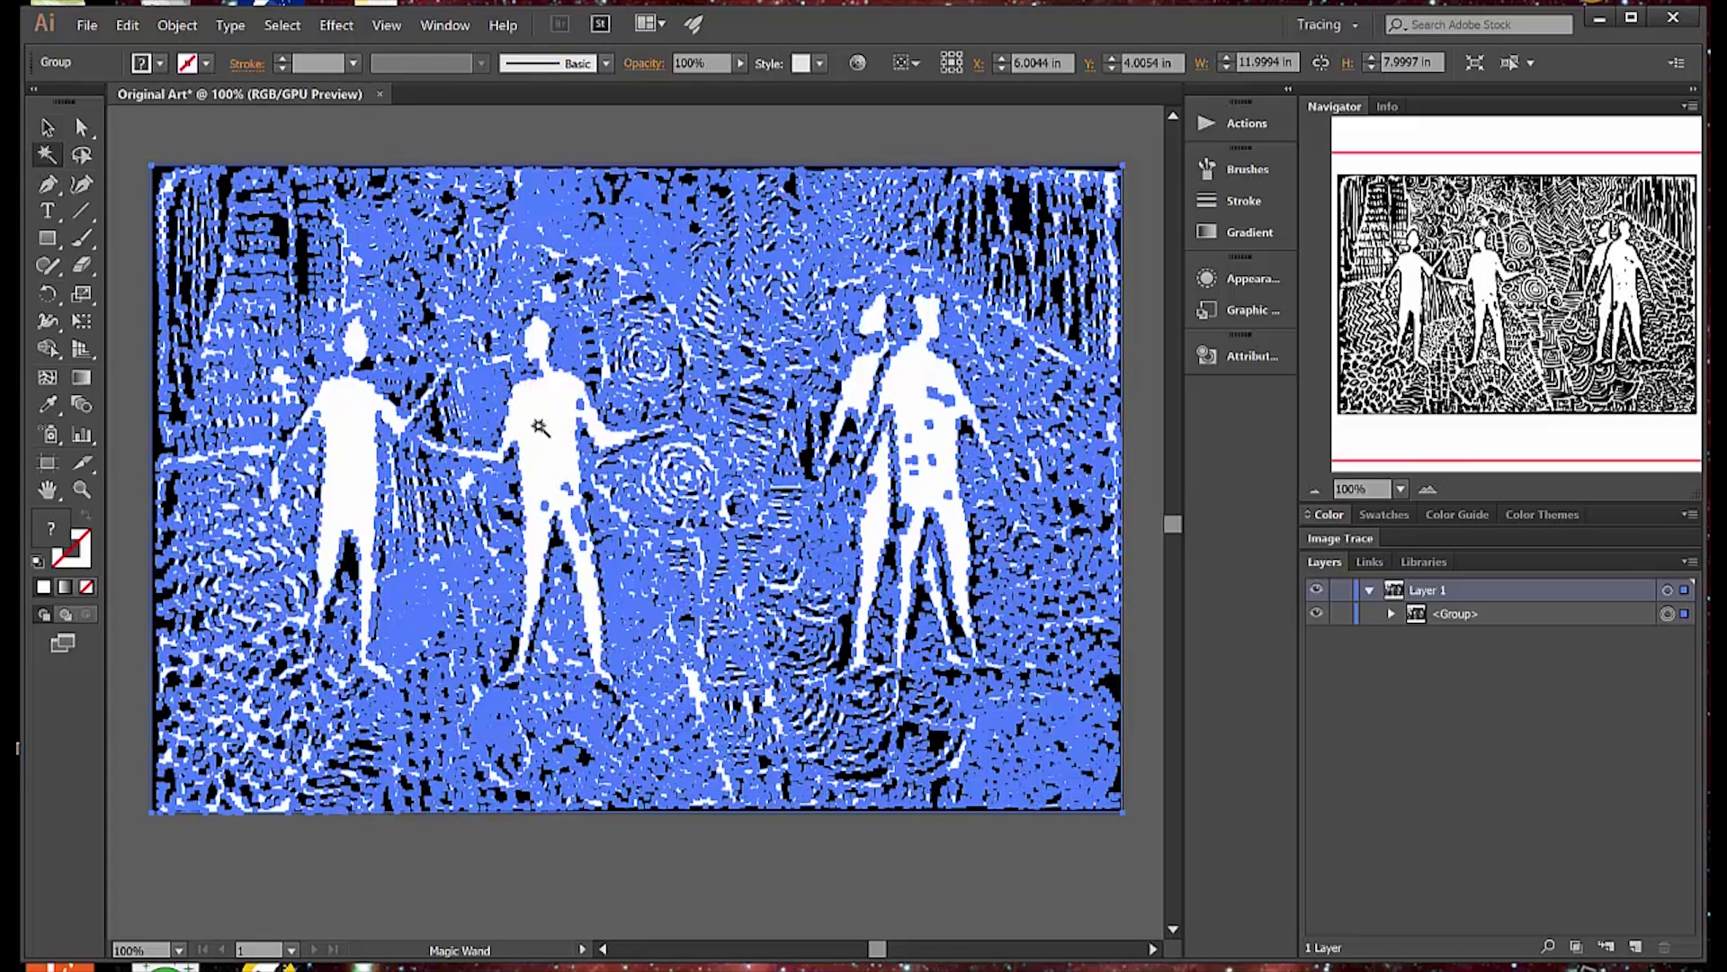
left_click(539, 430)
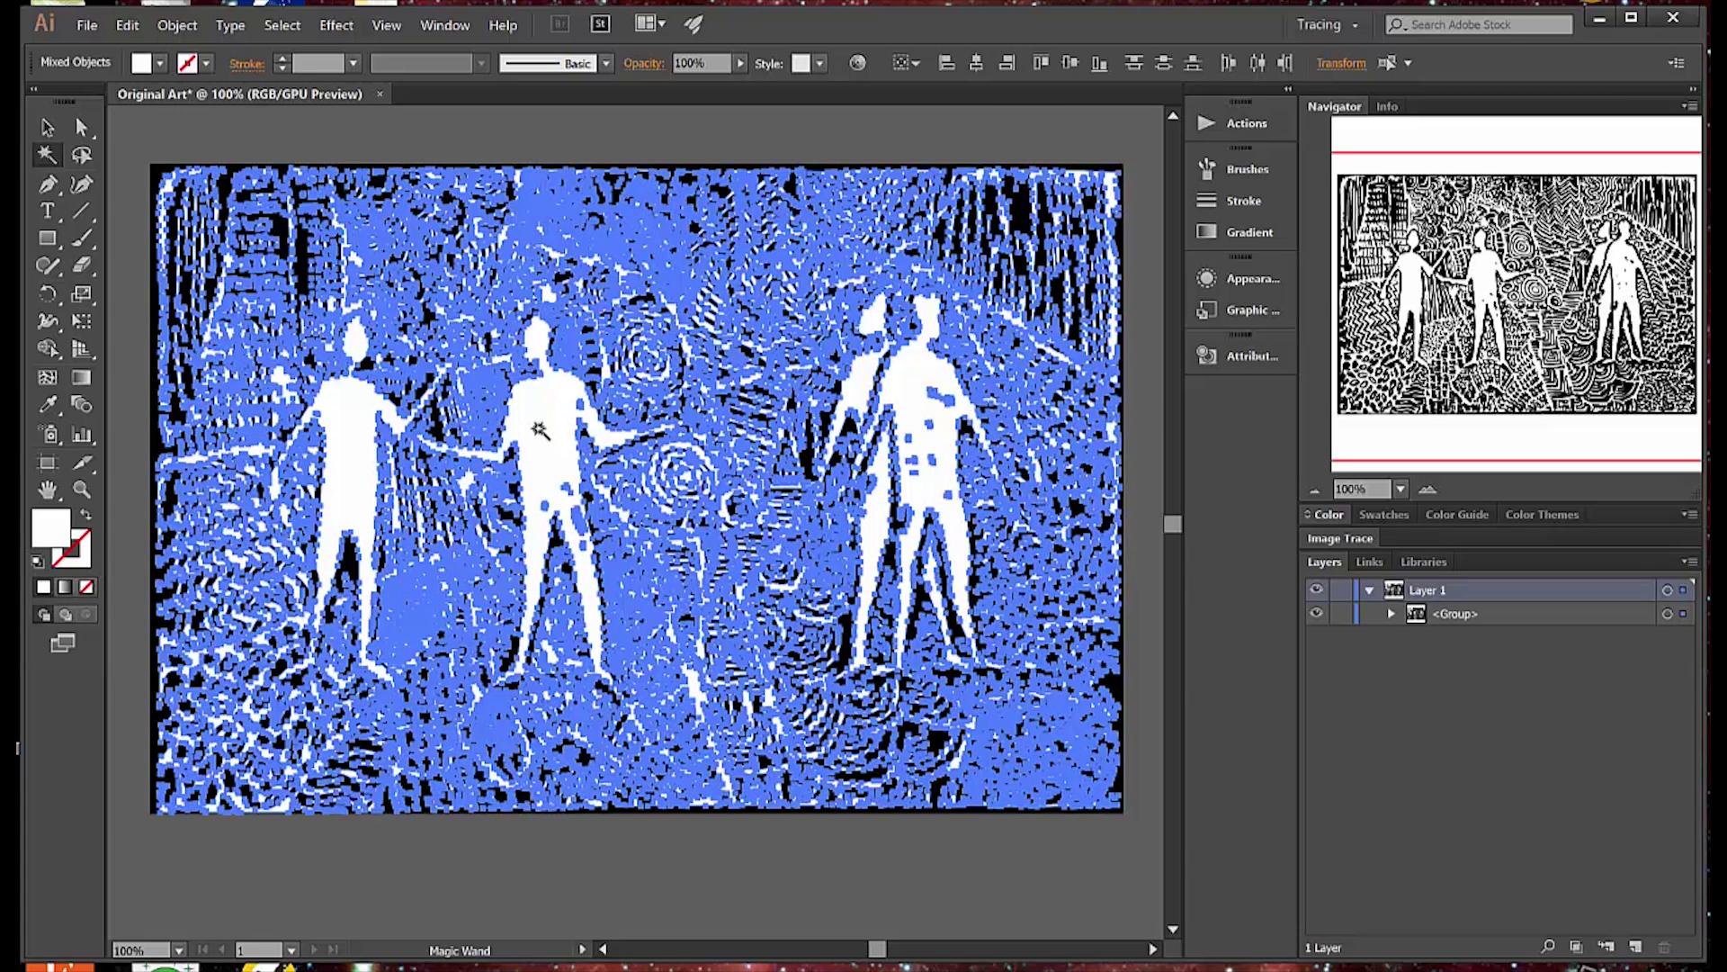
key("ctrl+shift+a")
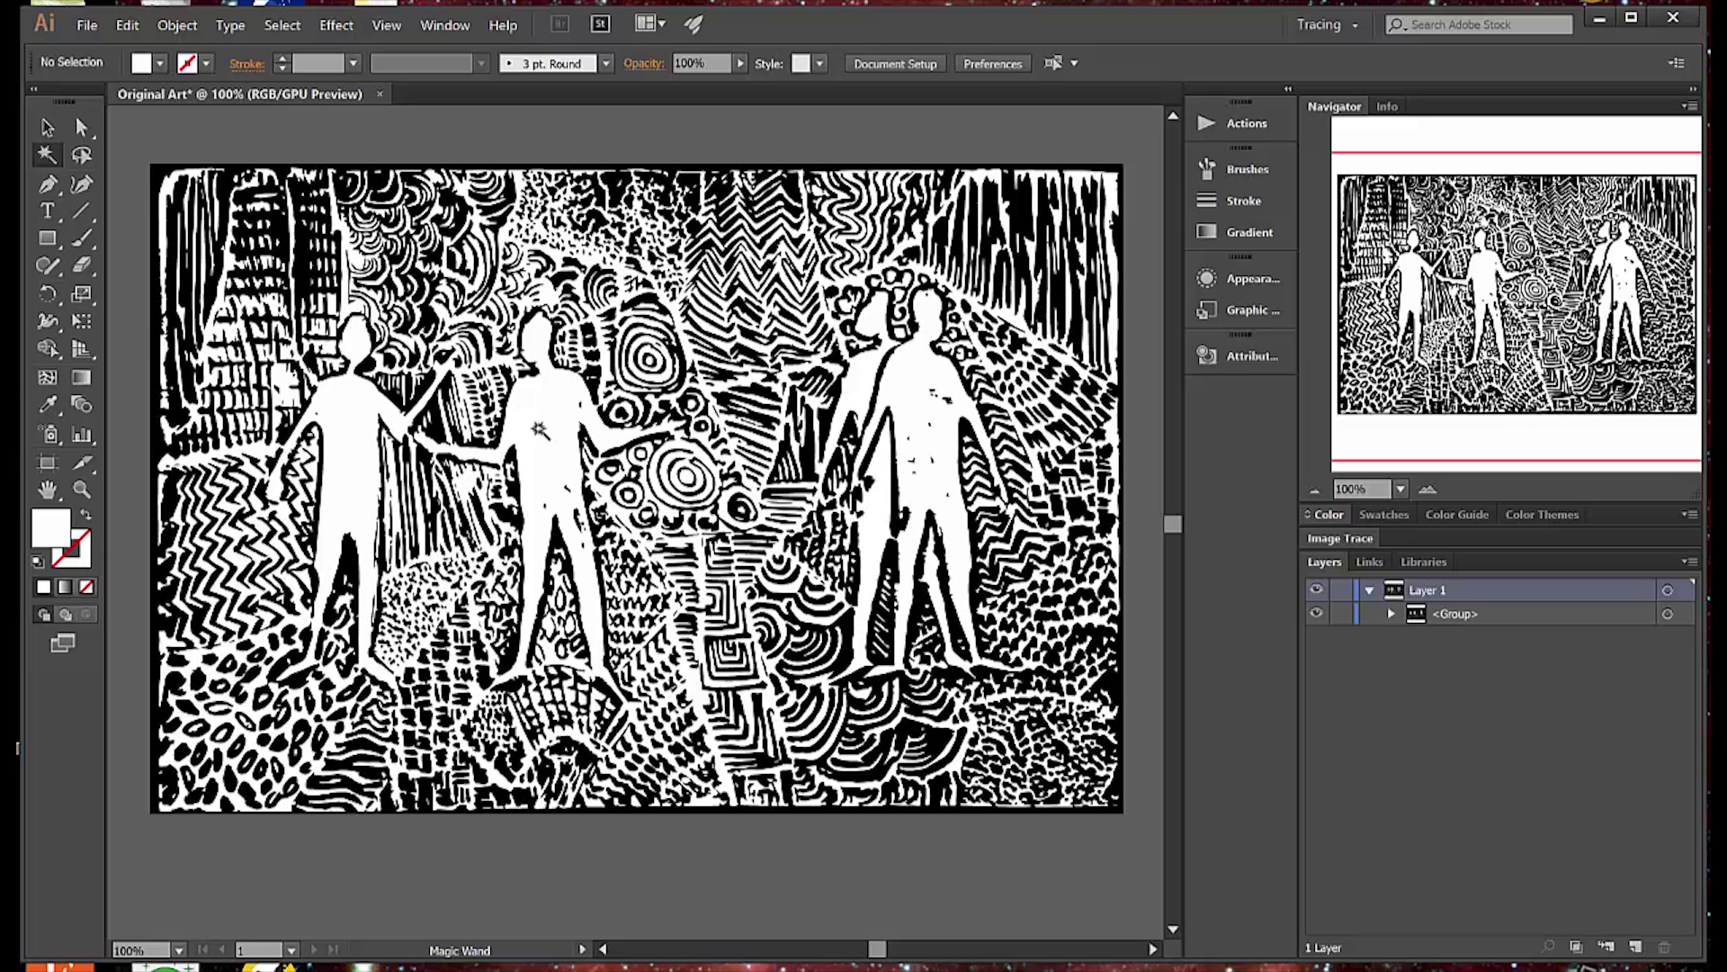
key("v")
key("ctrl+a")
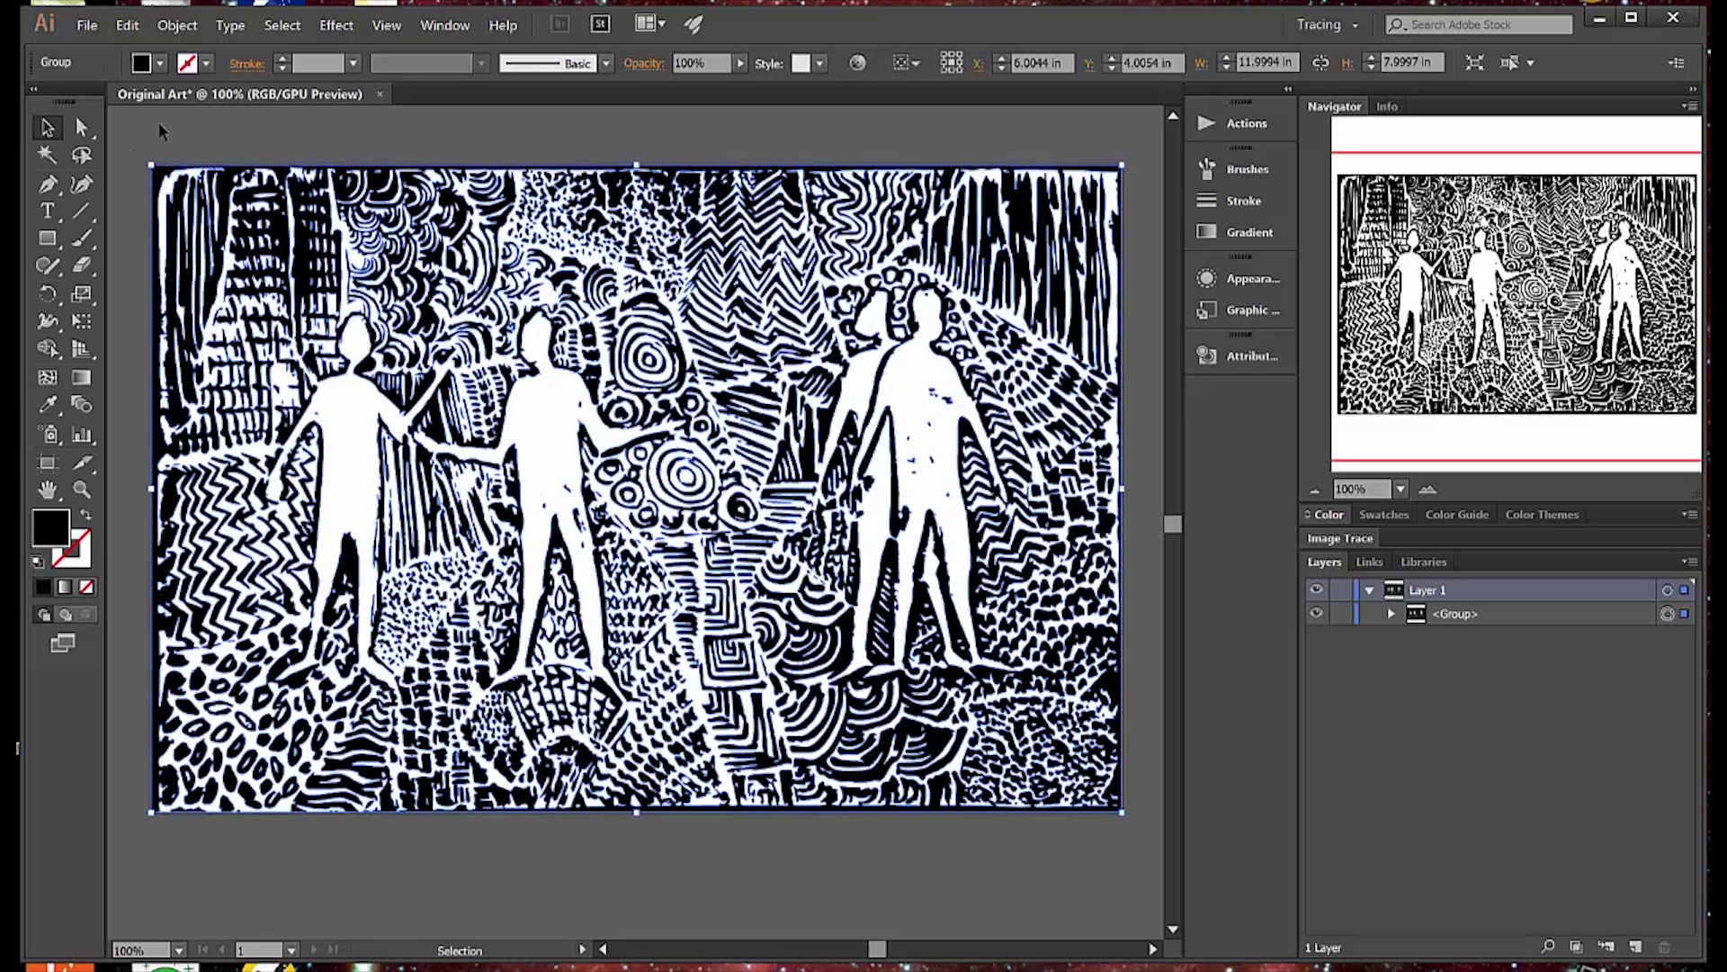
Step: Give the traced artwork no fill and a 1 pt RGB Blue stroke
left_click(159, 64)
left_click(23, 101)
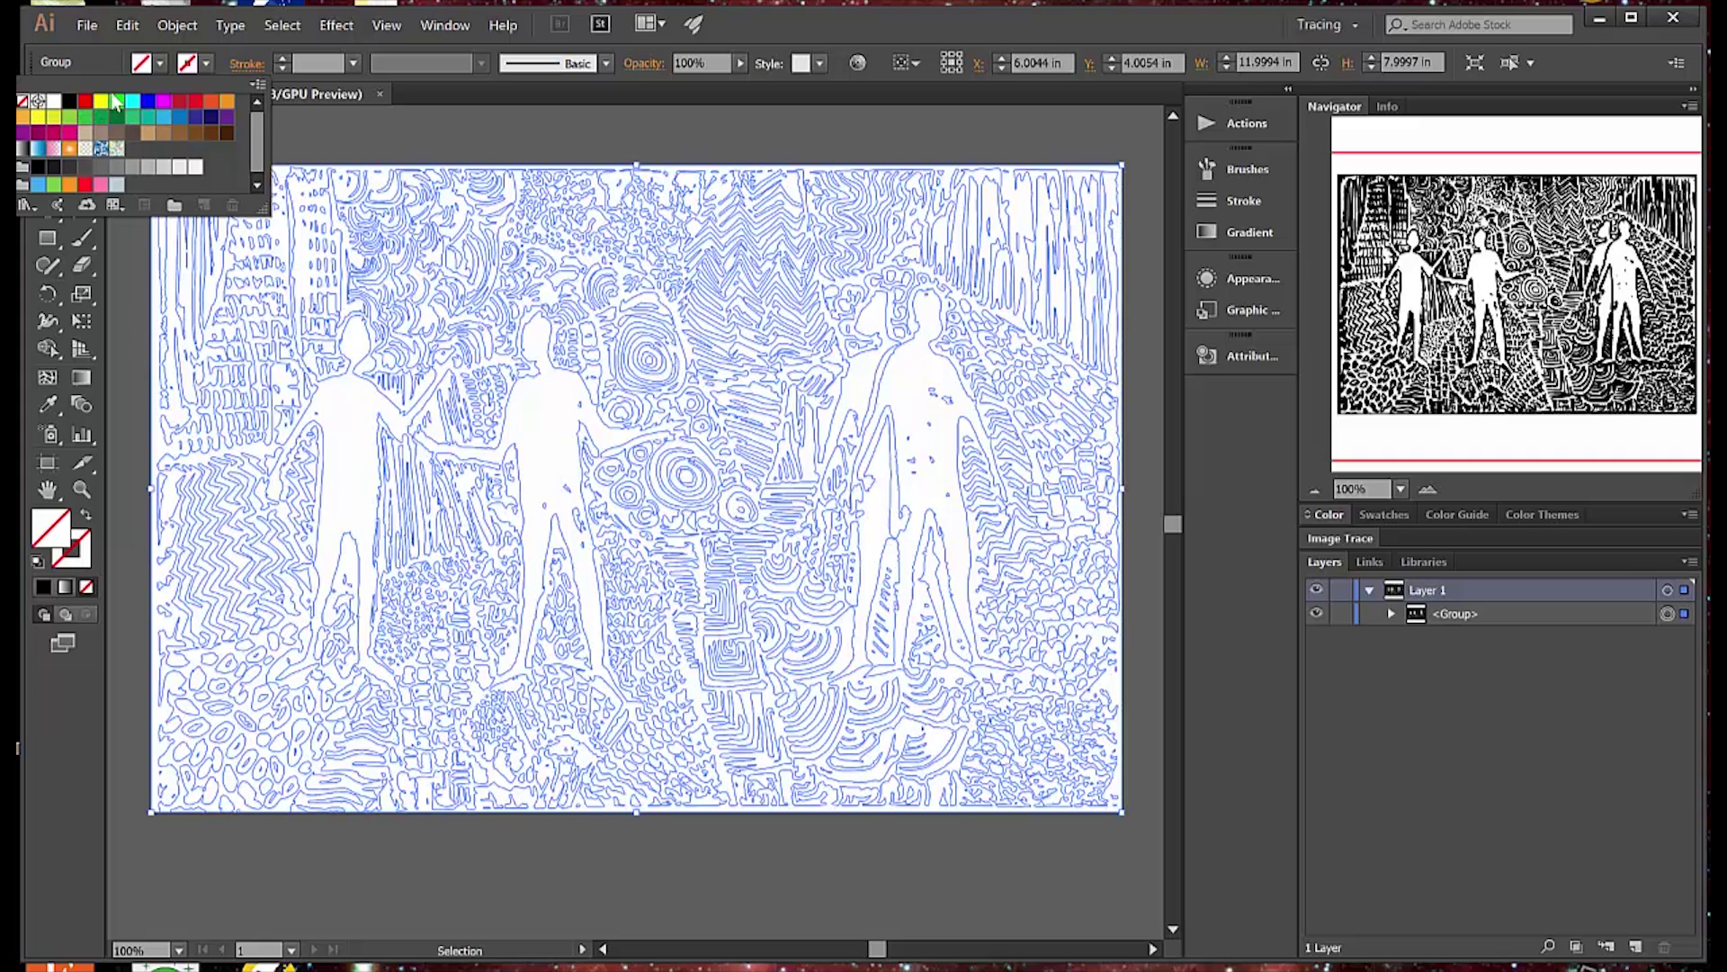
left_click(206, 63)
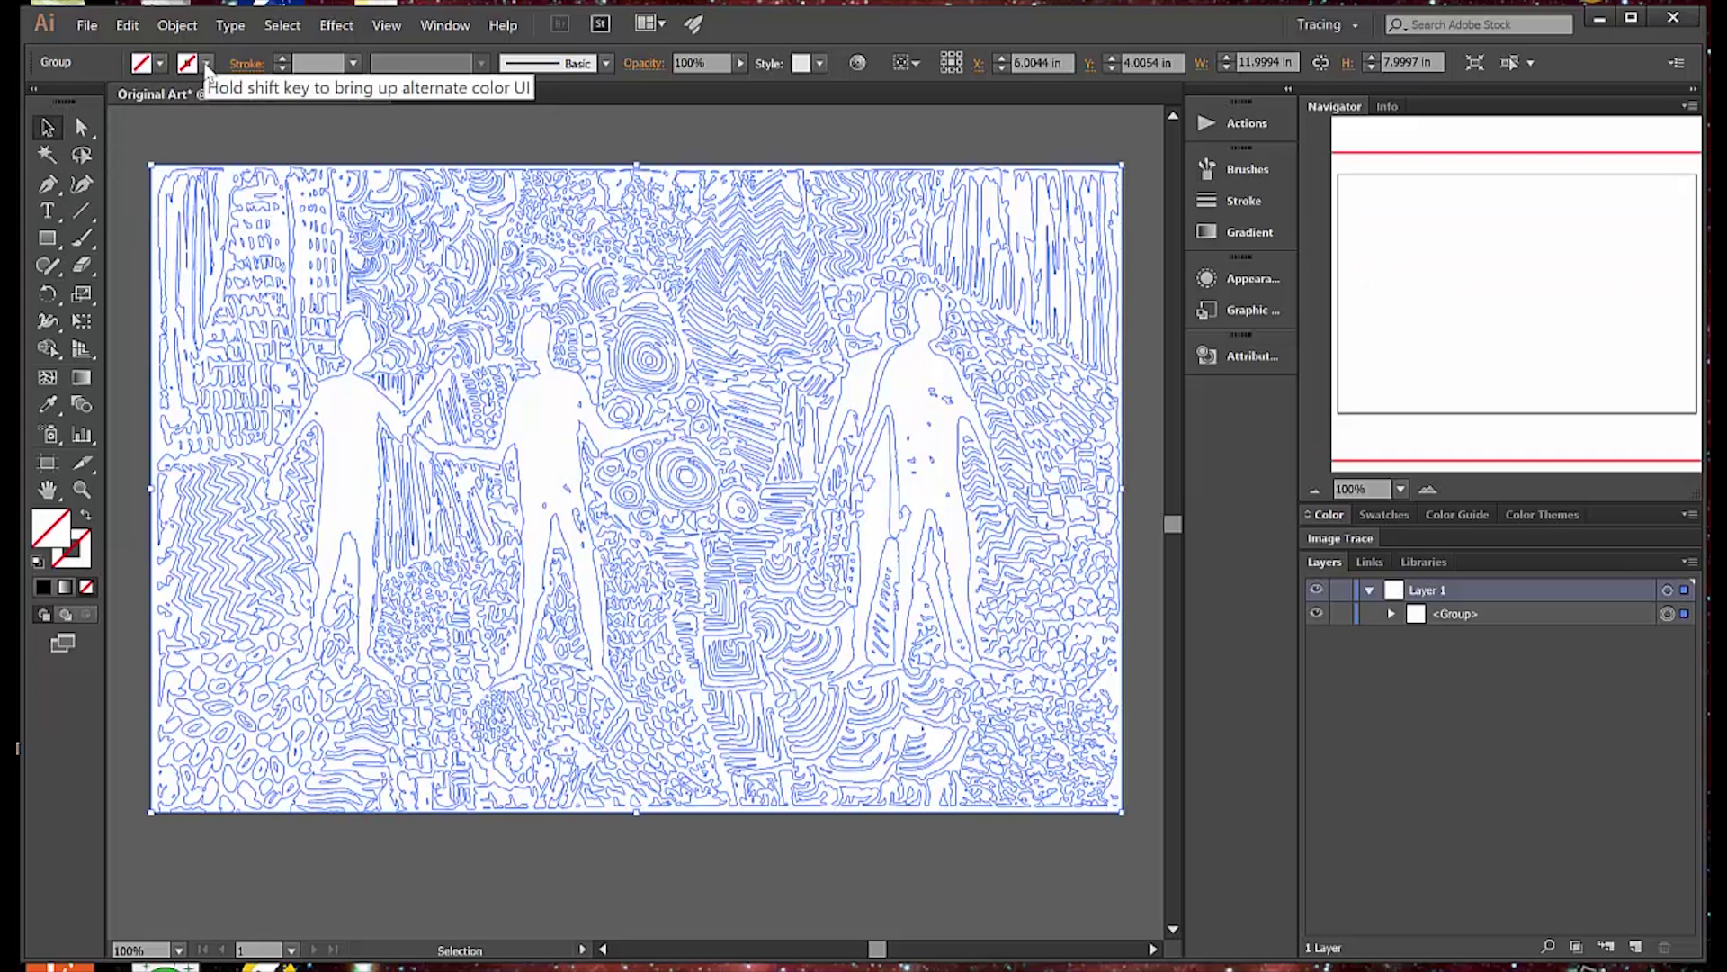
left_click(206, 64)
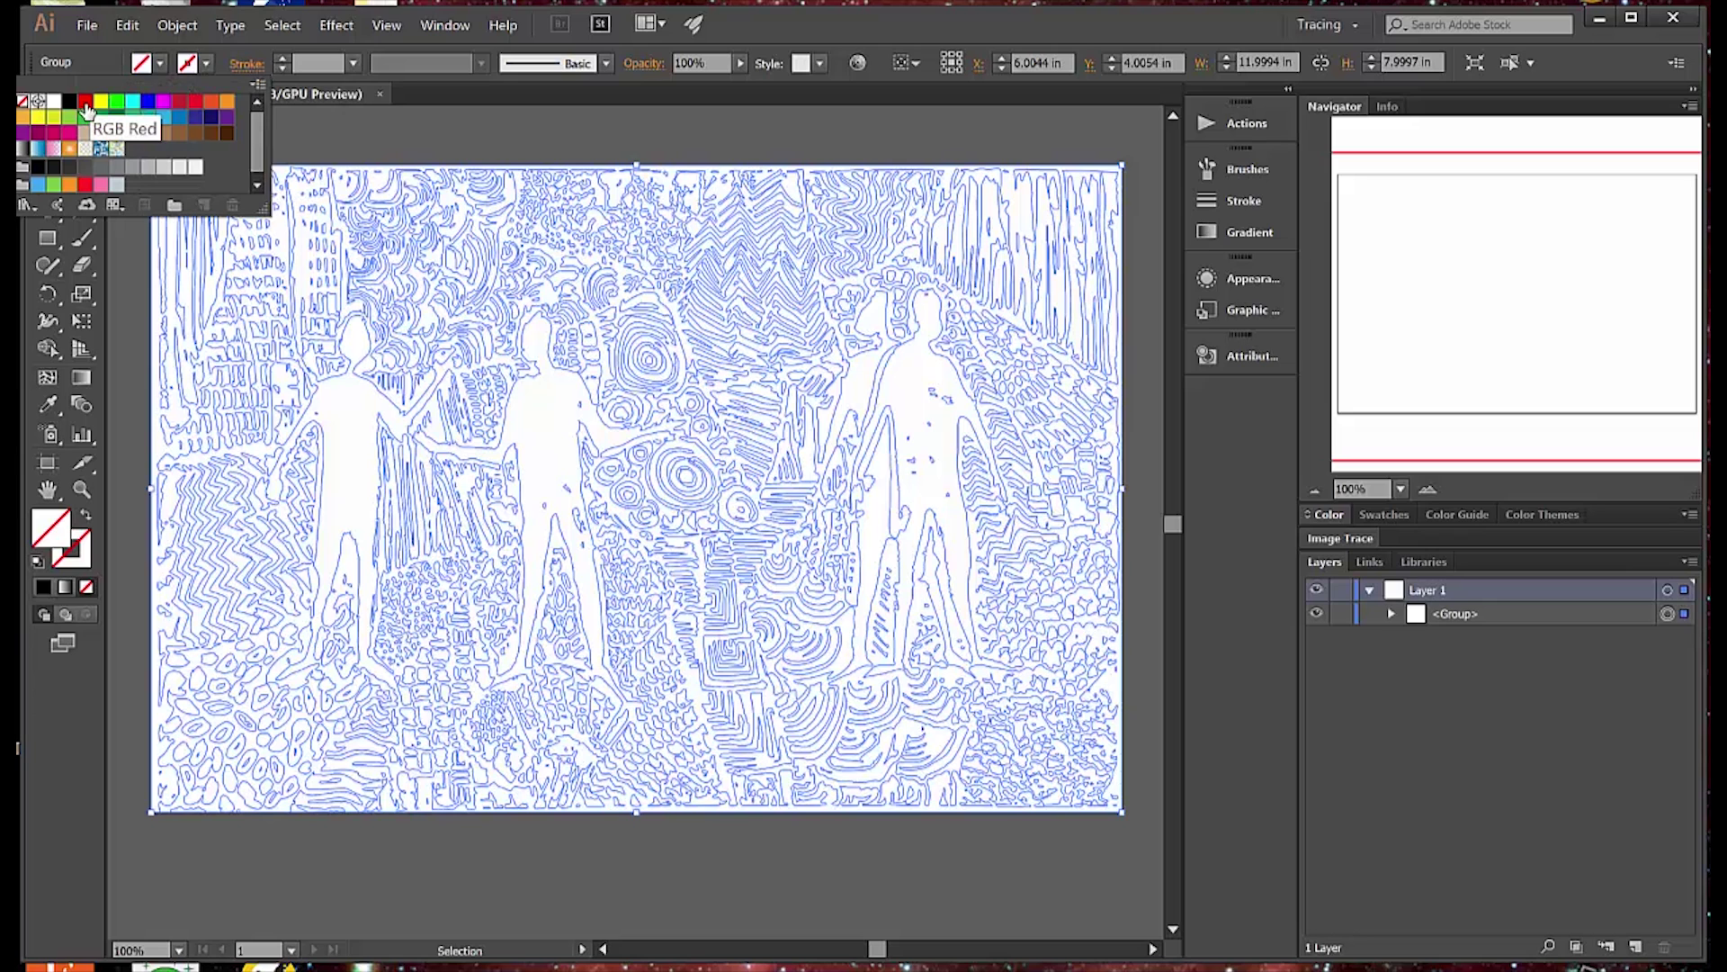
left_click(147, 107)
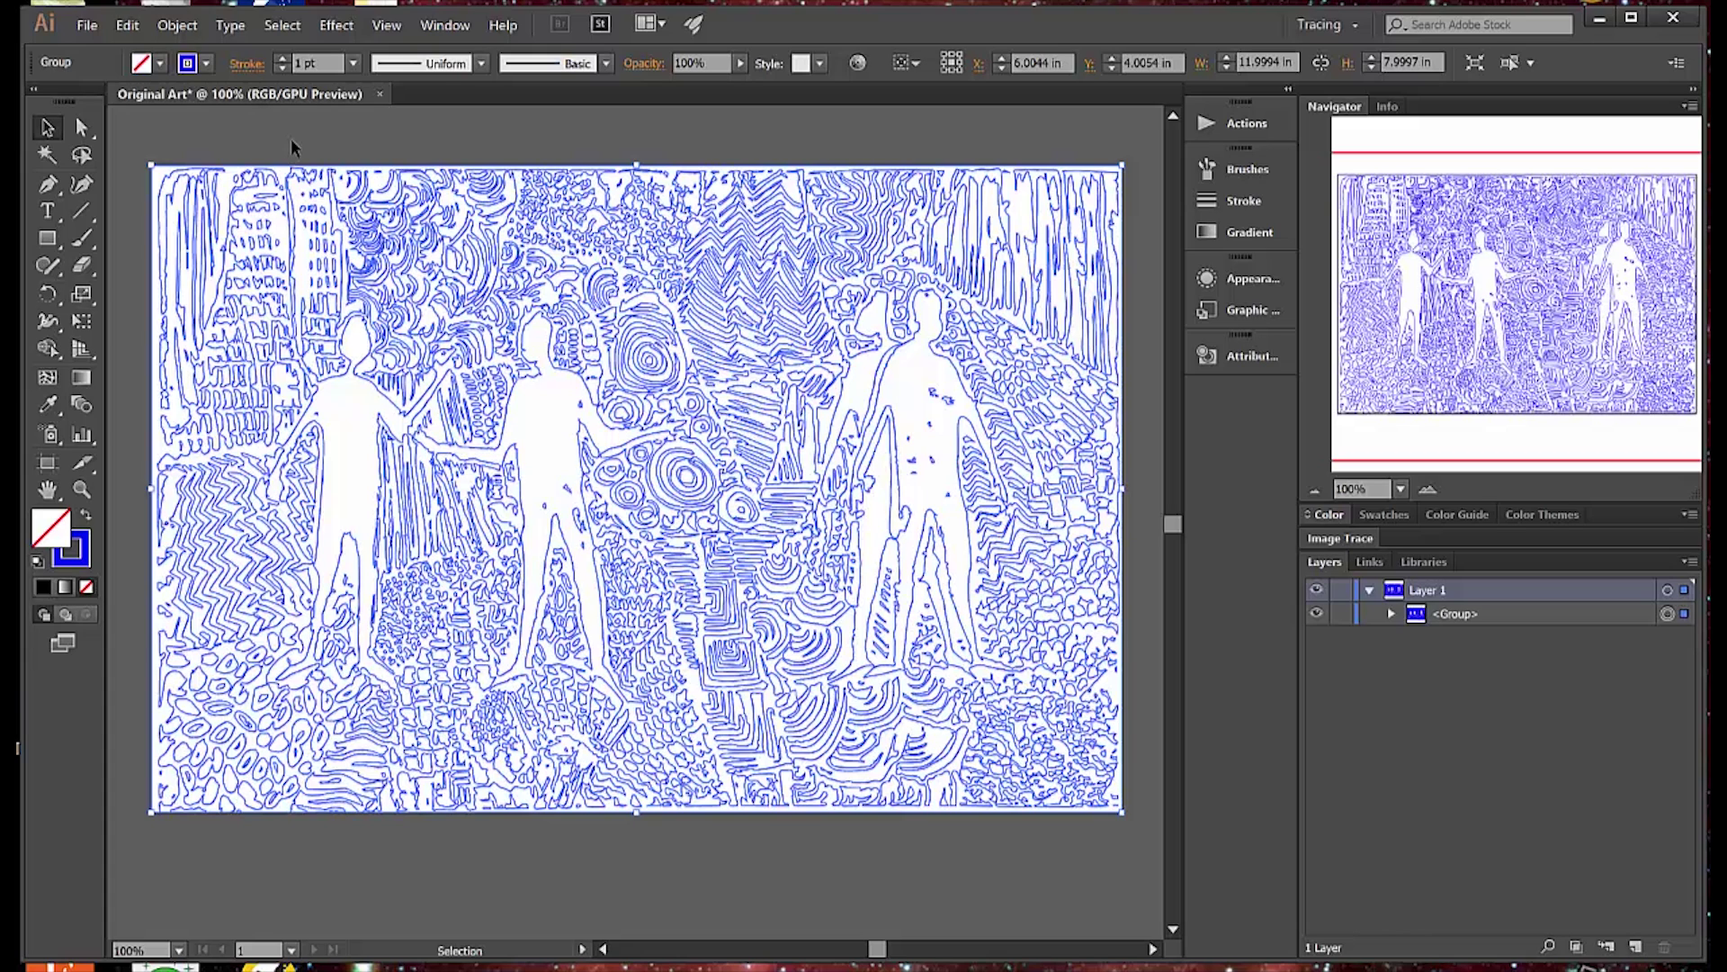
Step: Rename Layer 1 to 'Engraving' and collapse its contents
double_click(1443, 590)
type("Engraving")
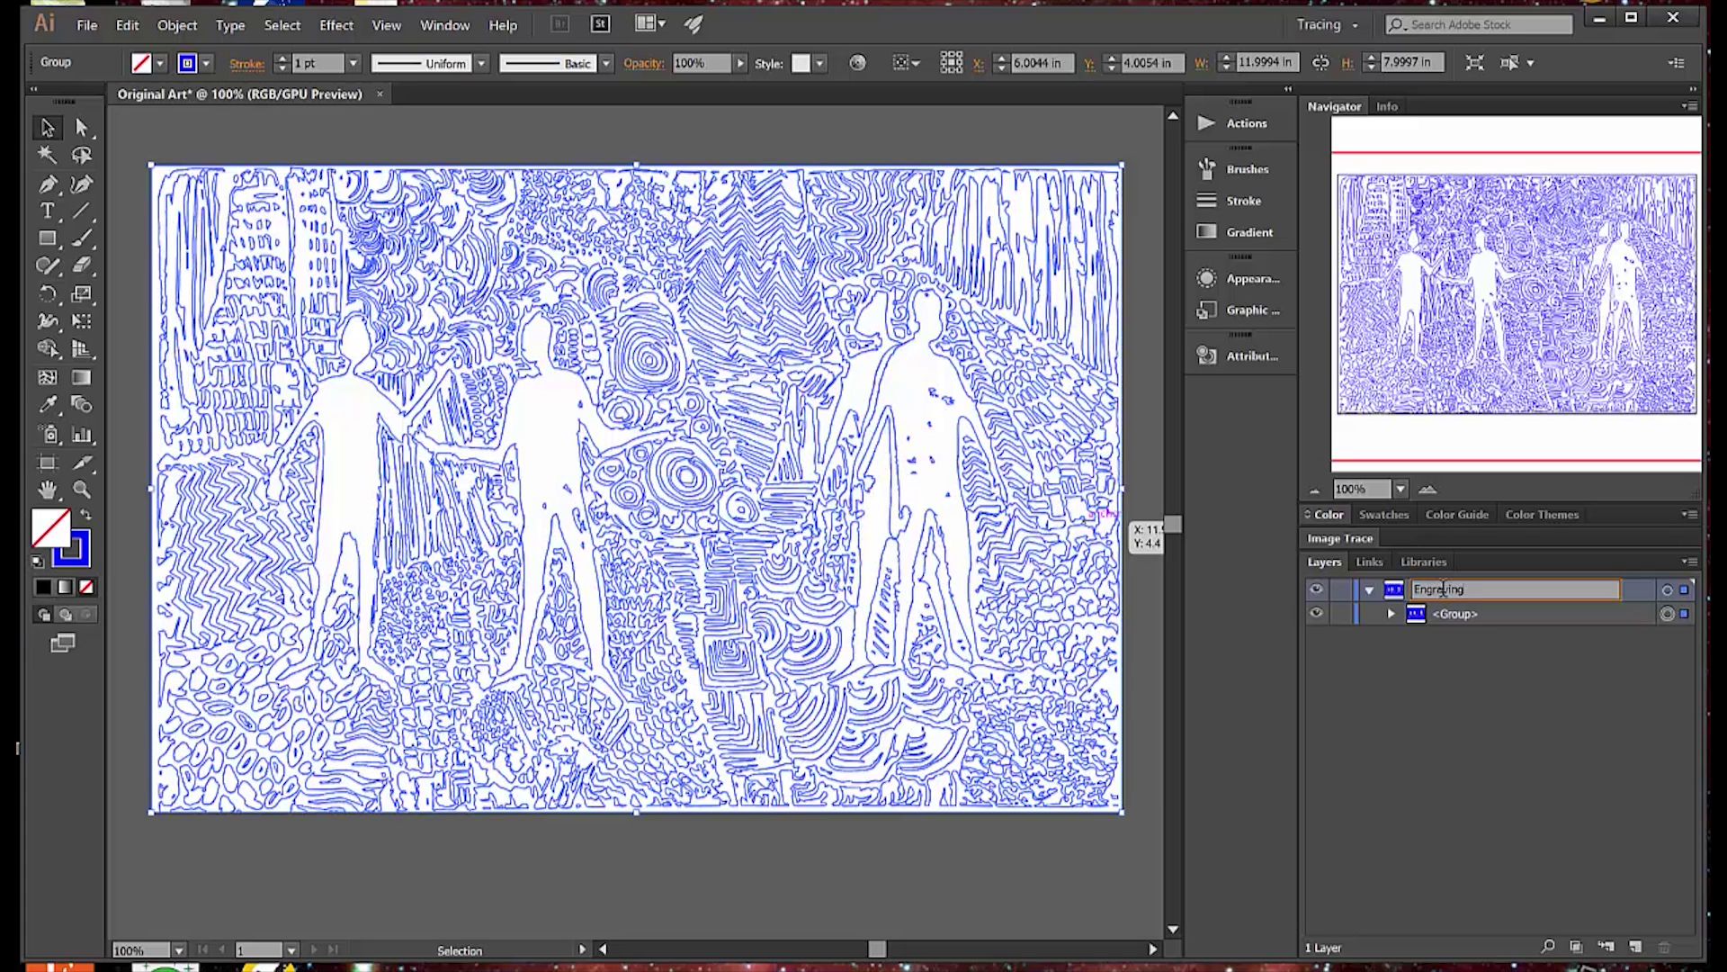
key("Return")
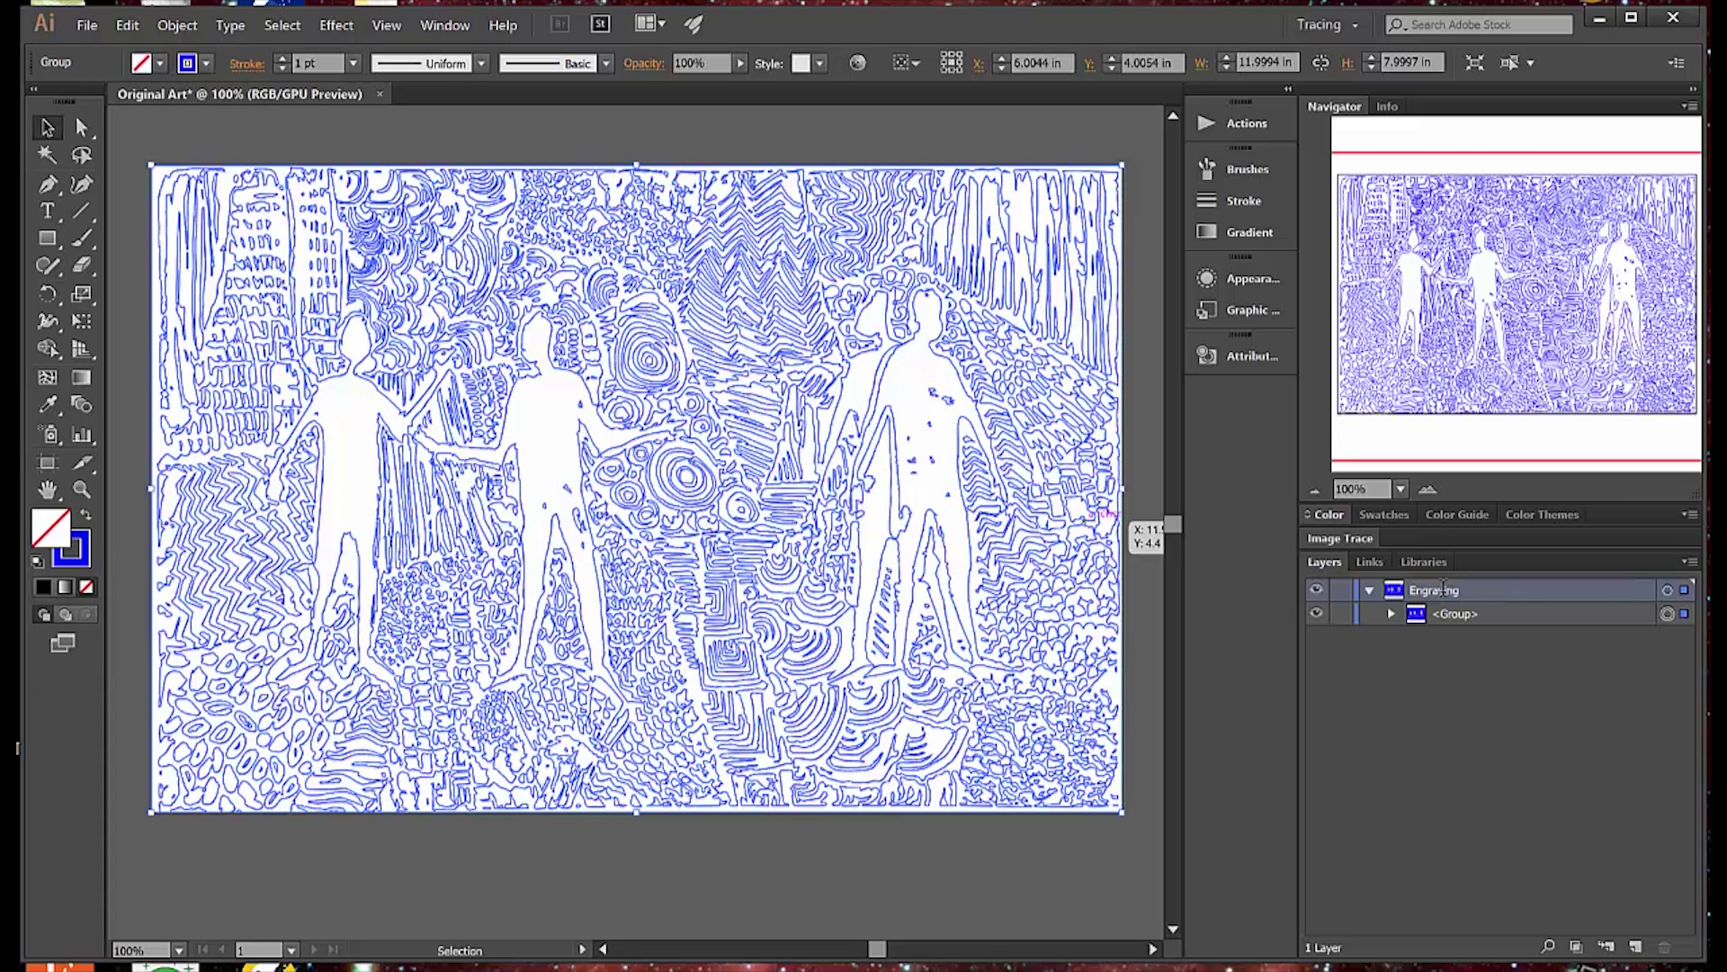
left_click(1367, 589)
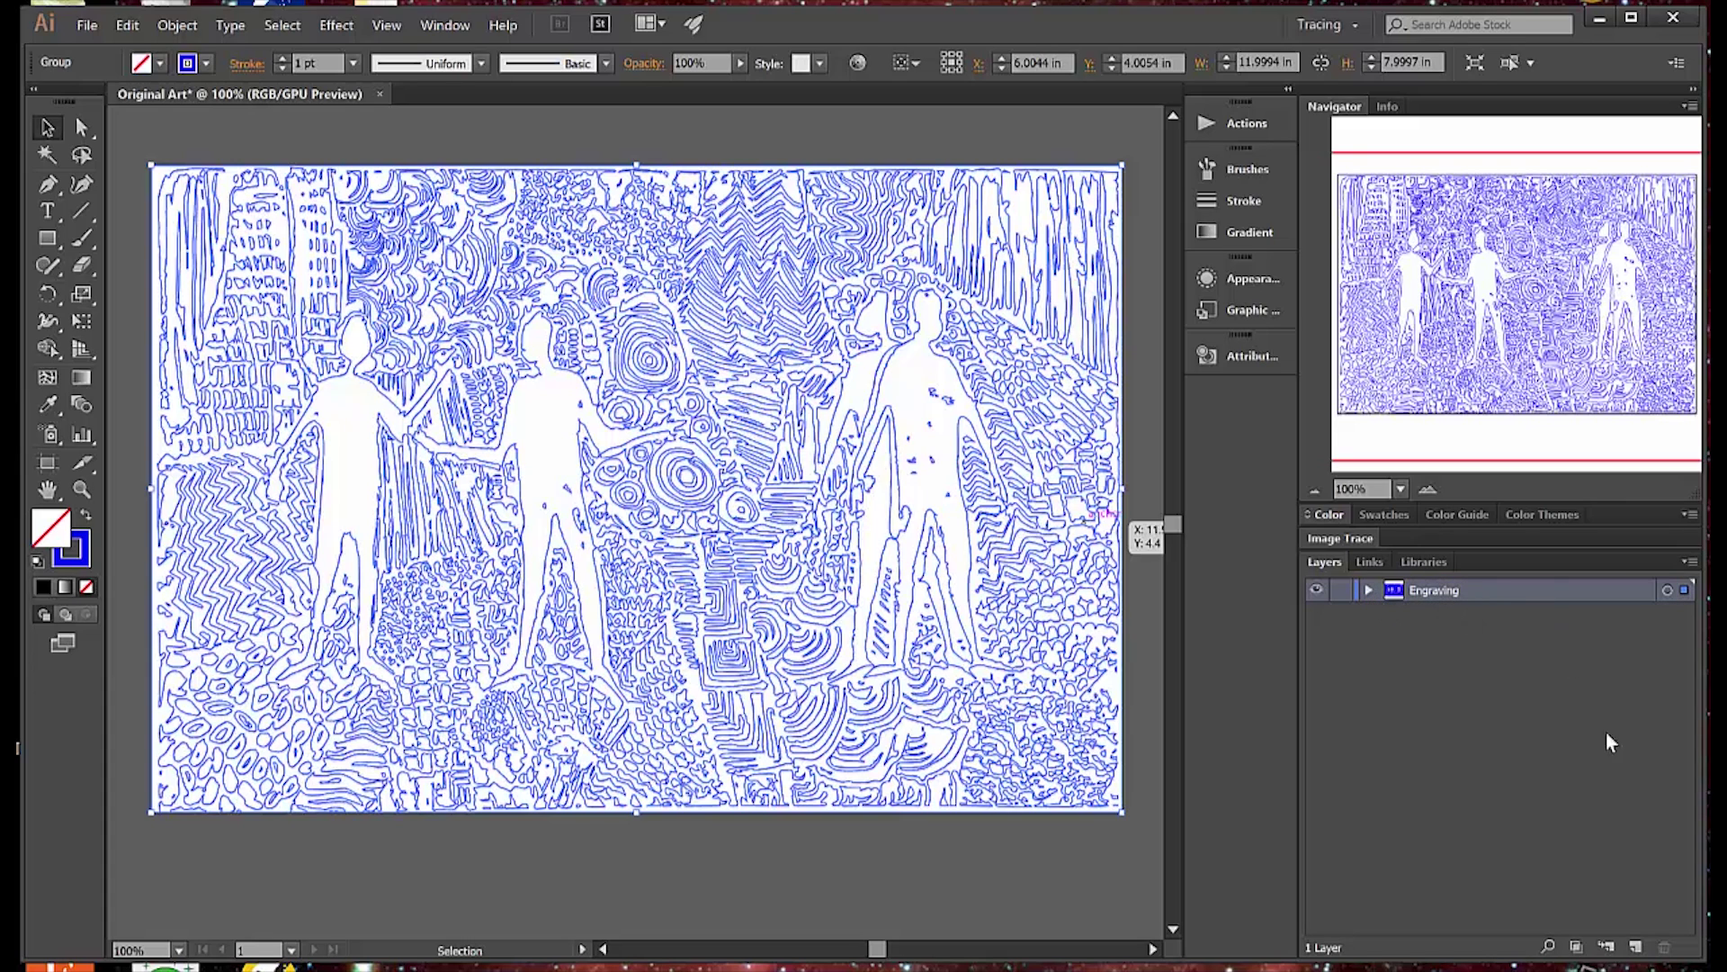
Step: Add a new layer above Engraving and name it 'Profile'
left_click(1636, 947)
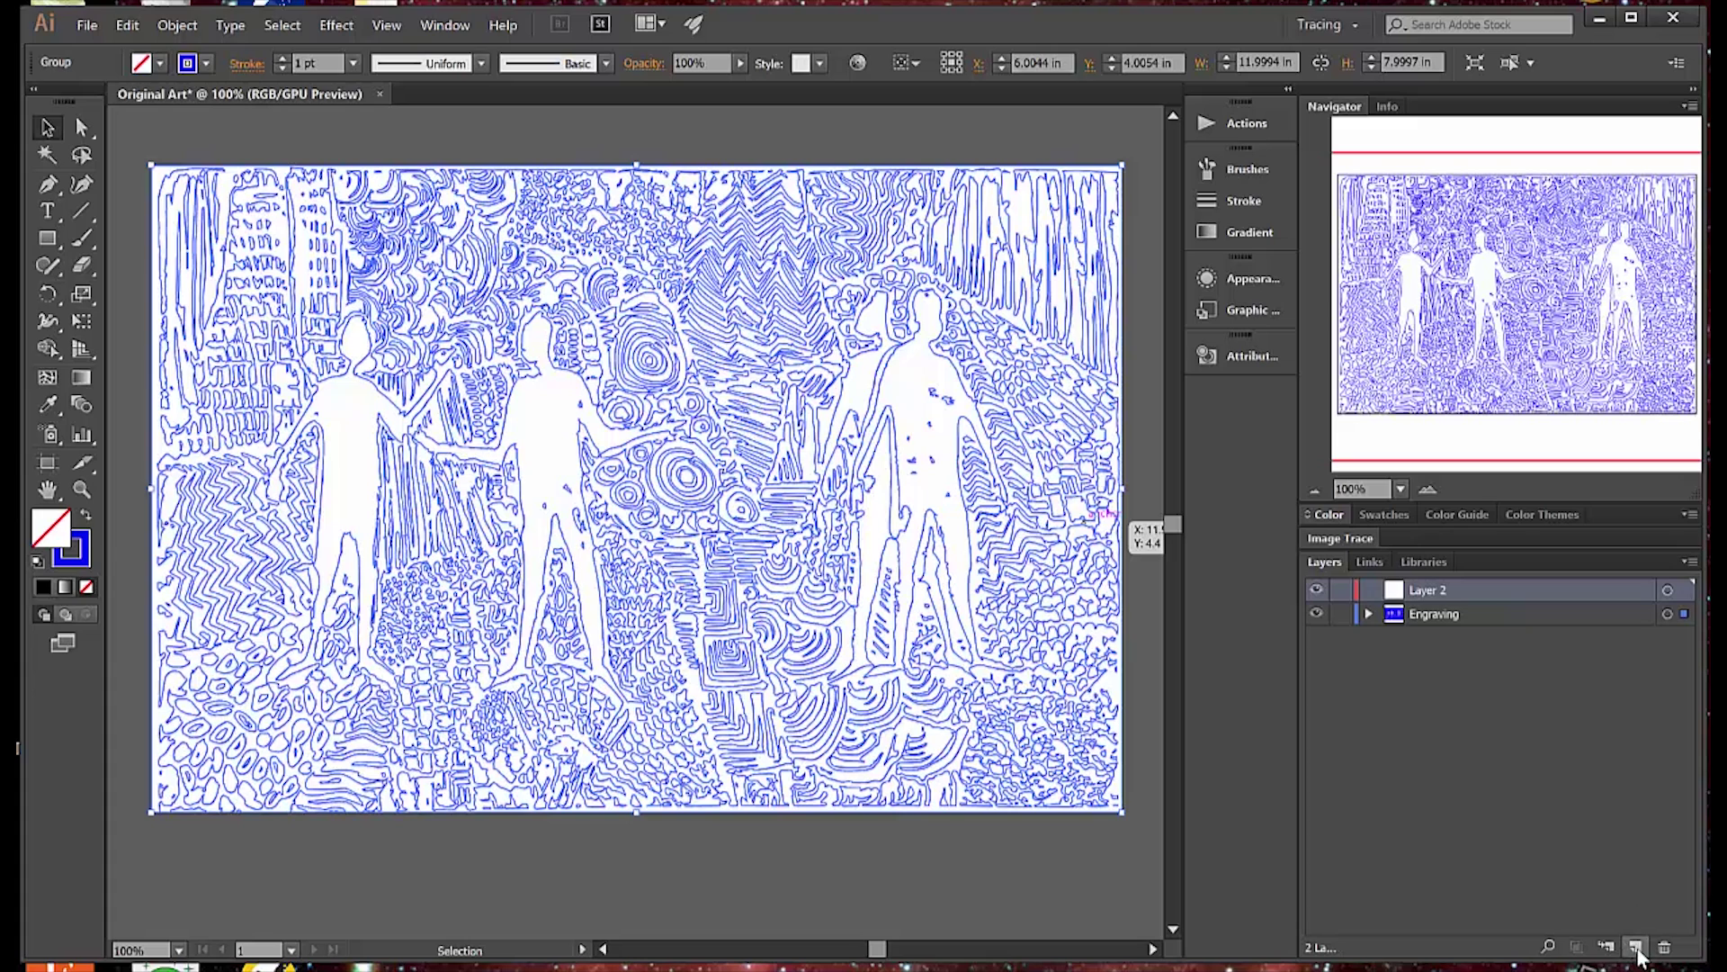
double_click(1432, 588)
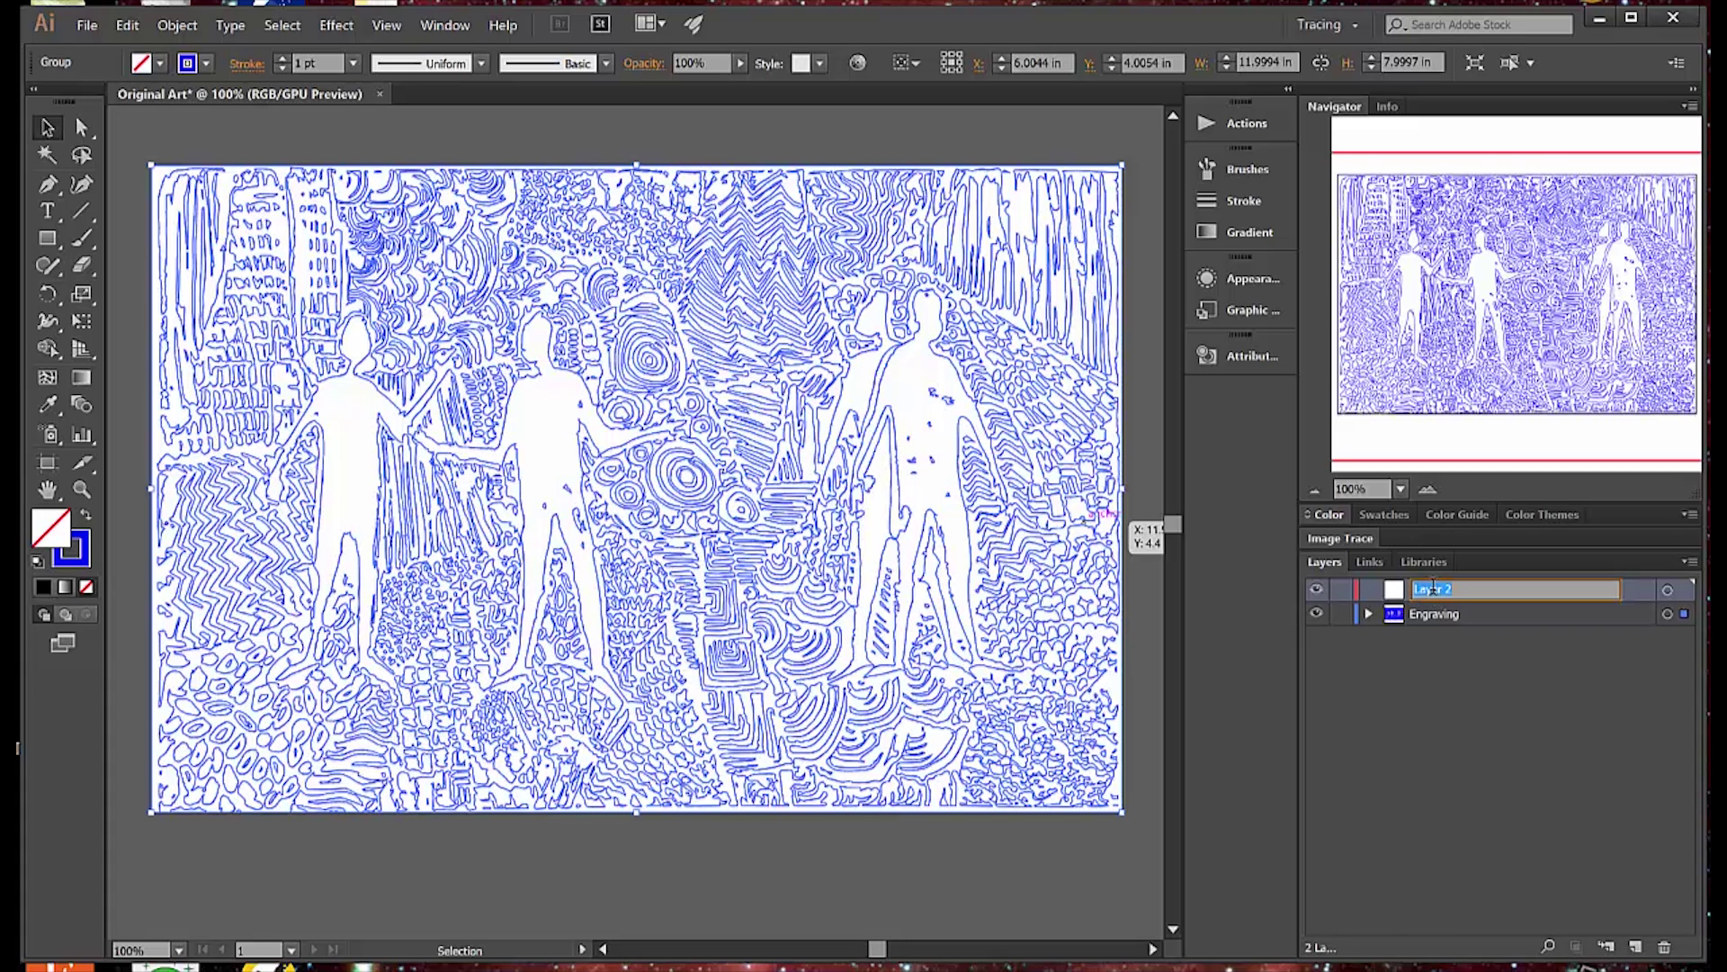
type("Profile")
left_click(1477, 688)
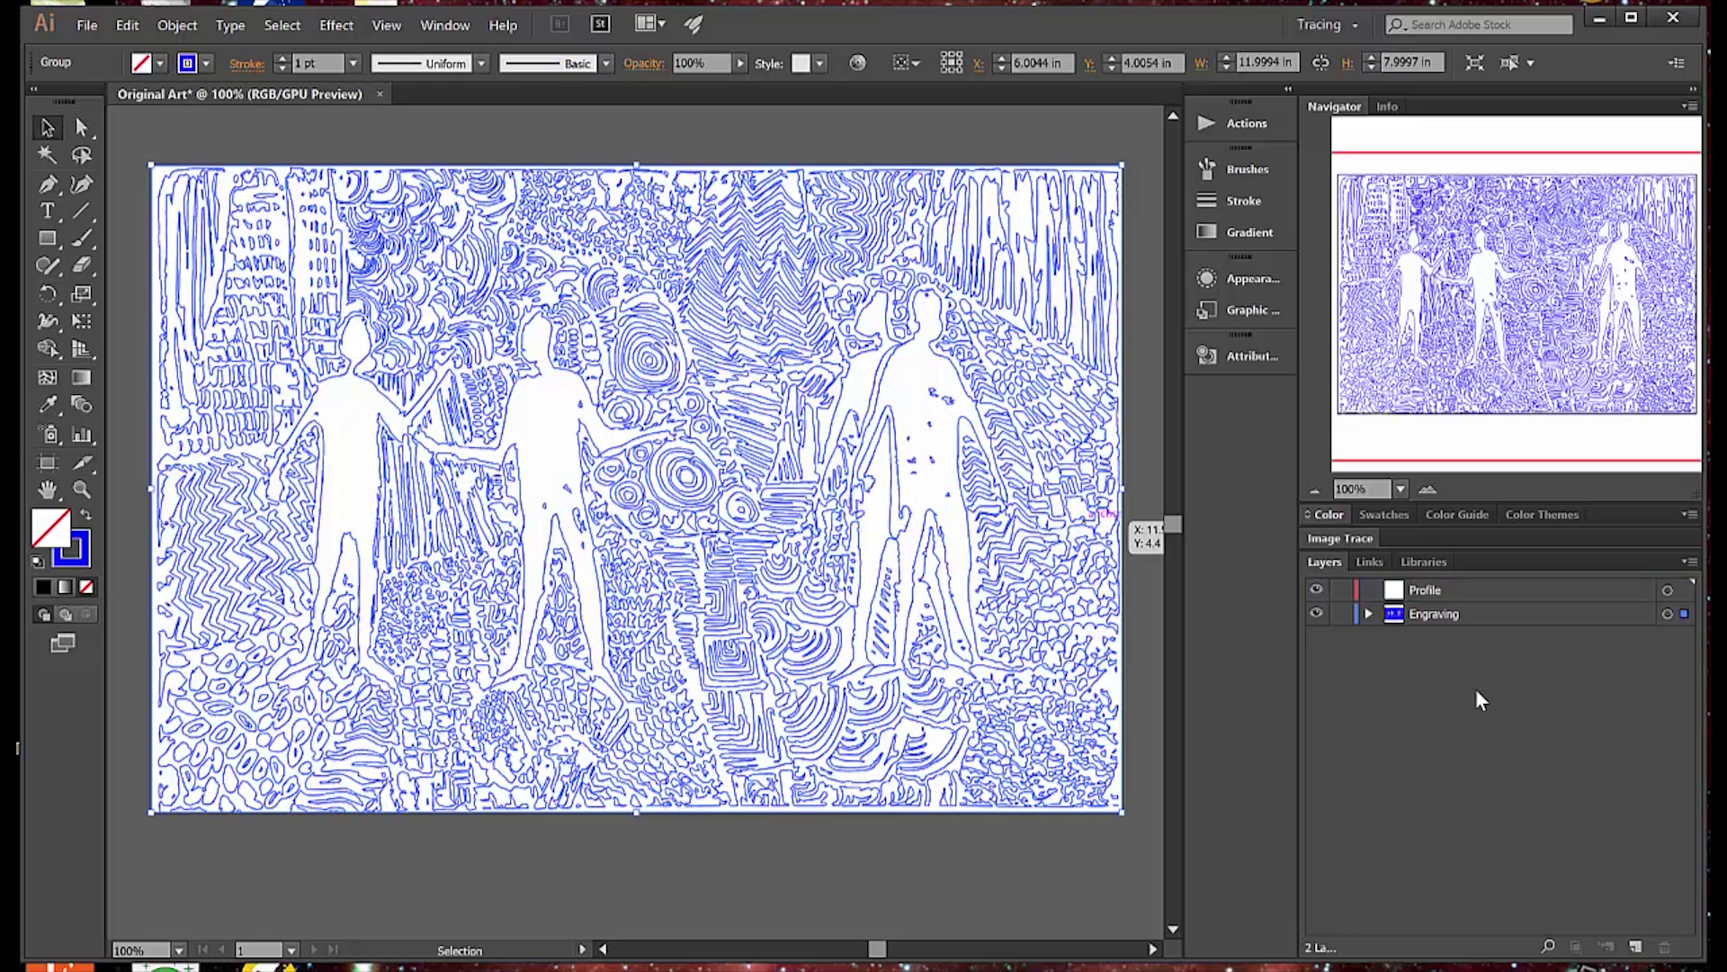
Step: Draw a rectangle spanning the whole artboard with a red stroke
left_click(48, 239)
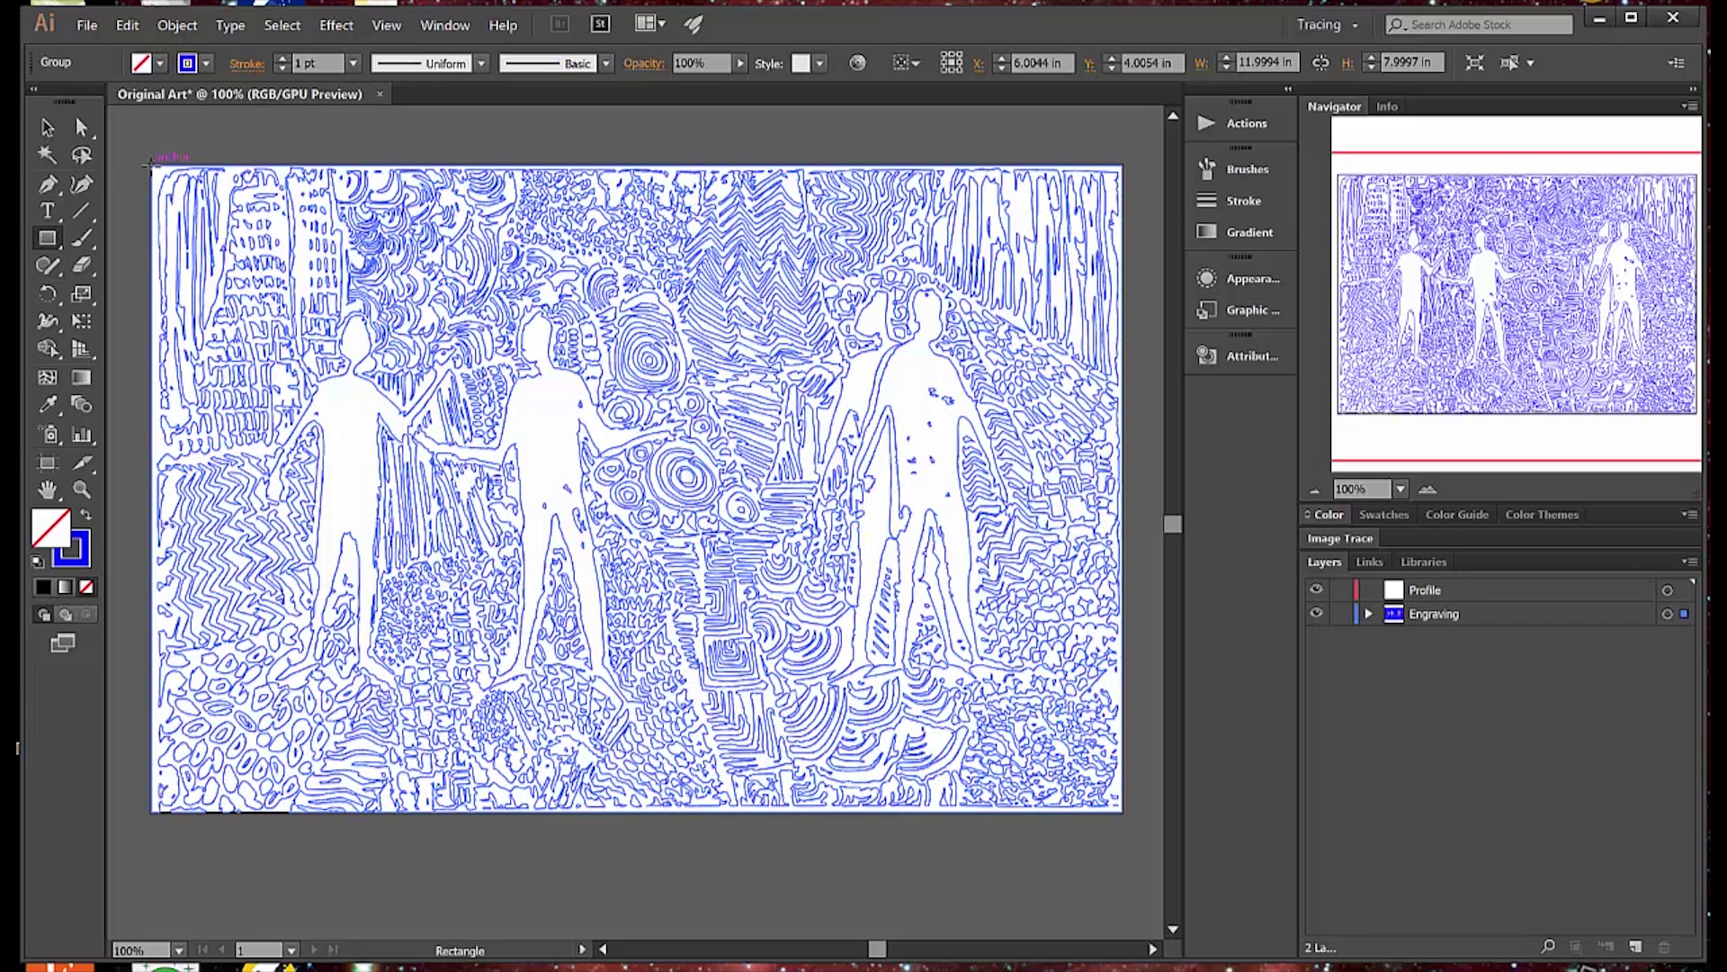
left_click_drag(150, 164, 1124, 812)
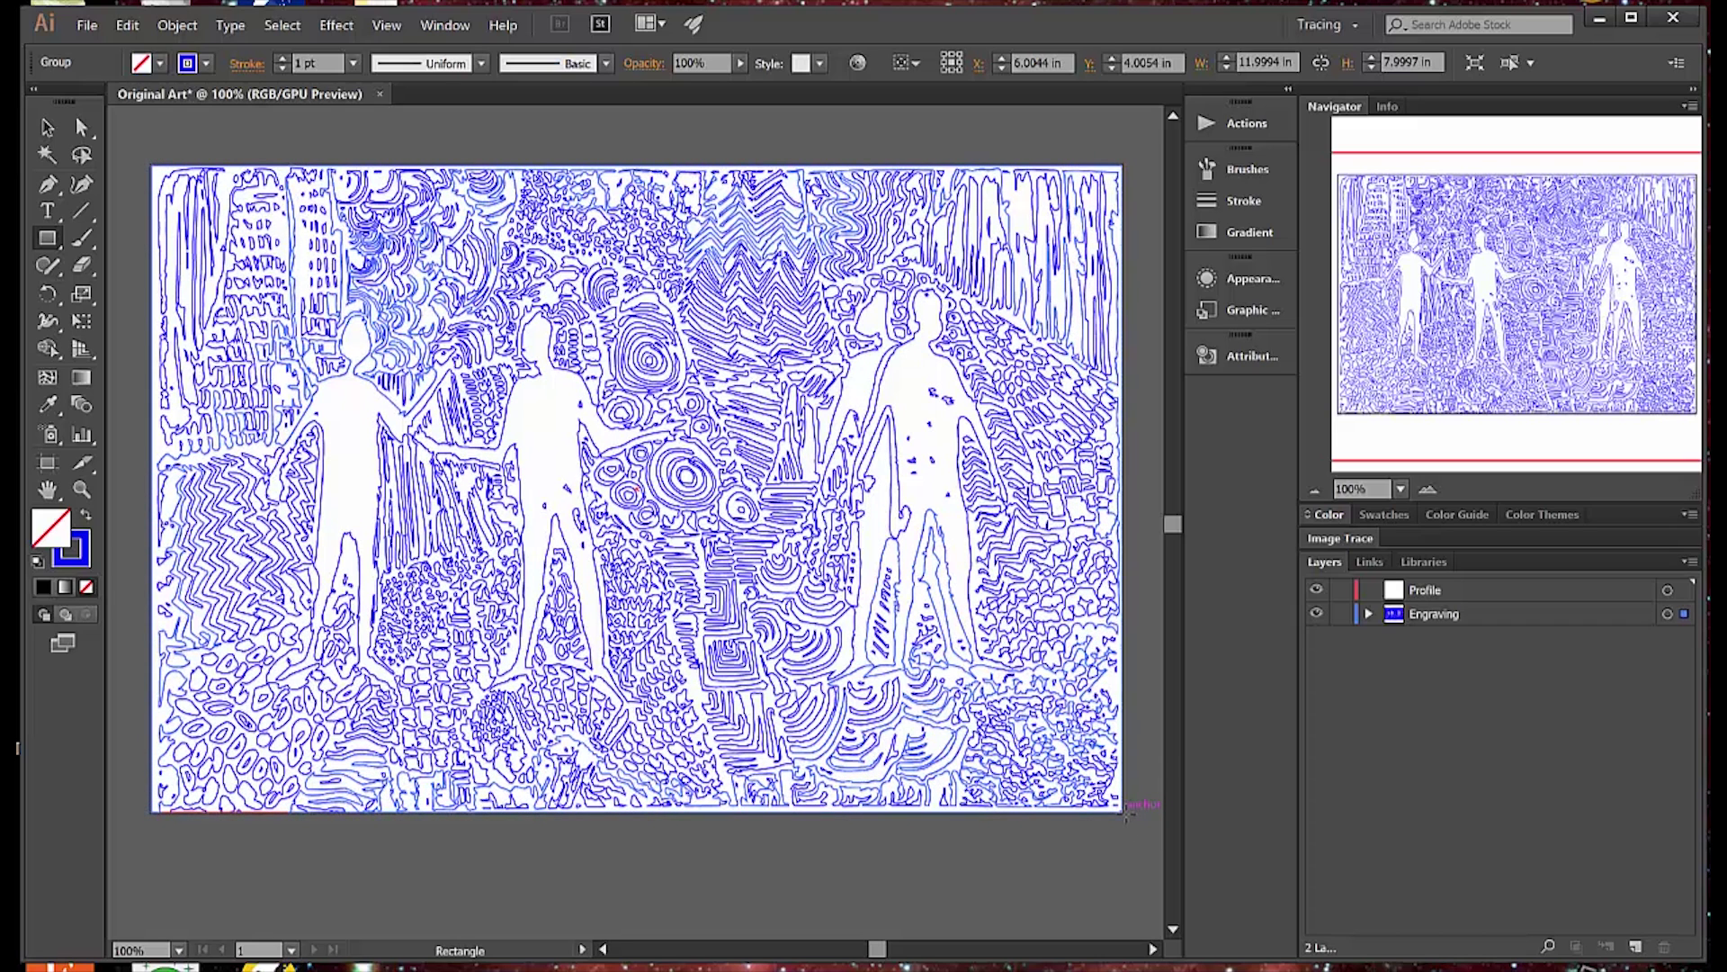
left_click(206, 63)
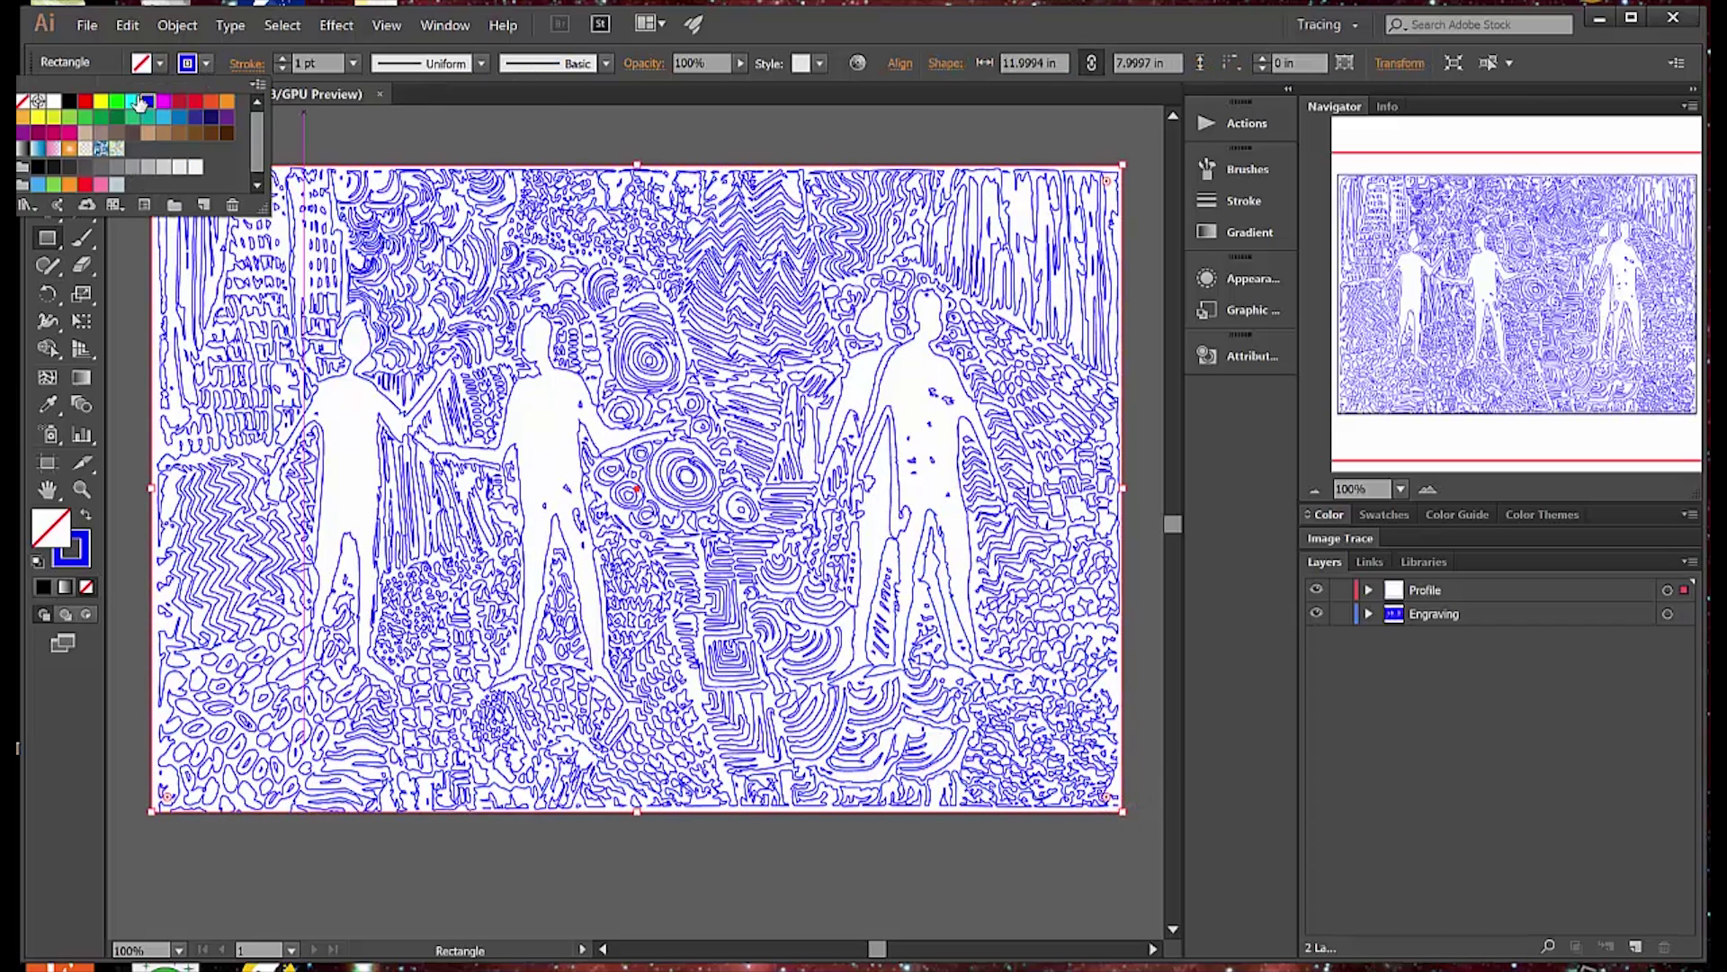
left_click(86, 102)
Step: Set the rectangle's stroke weight to 0.001 pt and deselect it
left_click(323, 58)
double_click(322, 58)
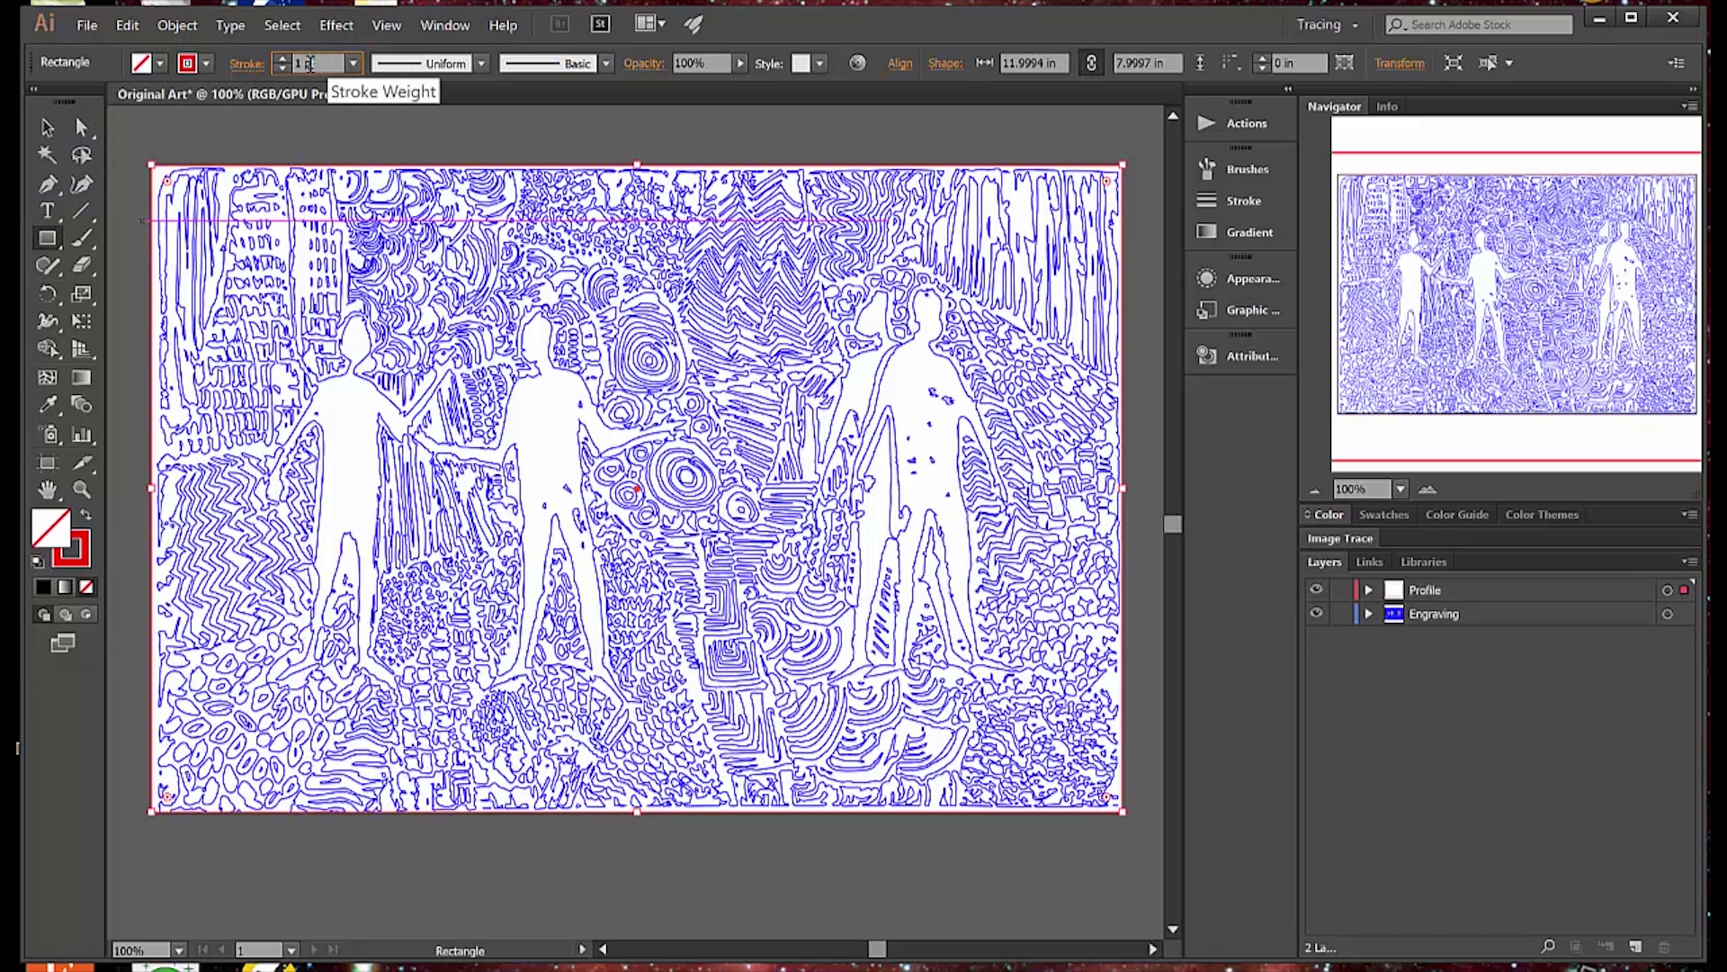
key("BackSpace")
type(".001")
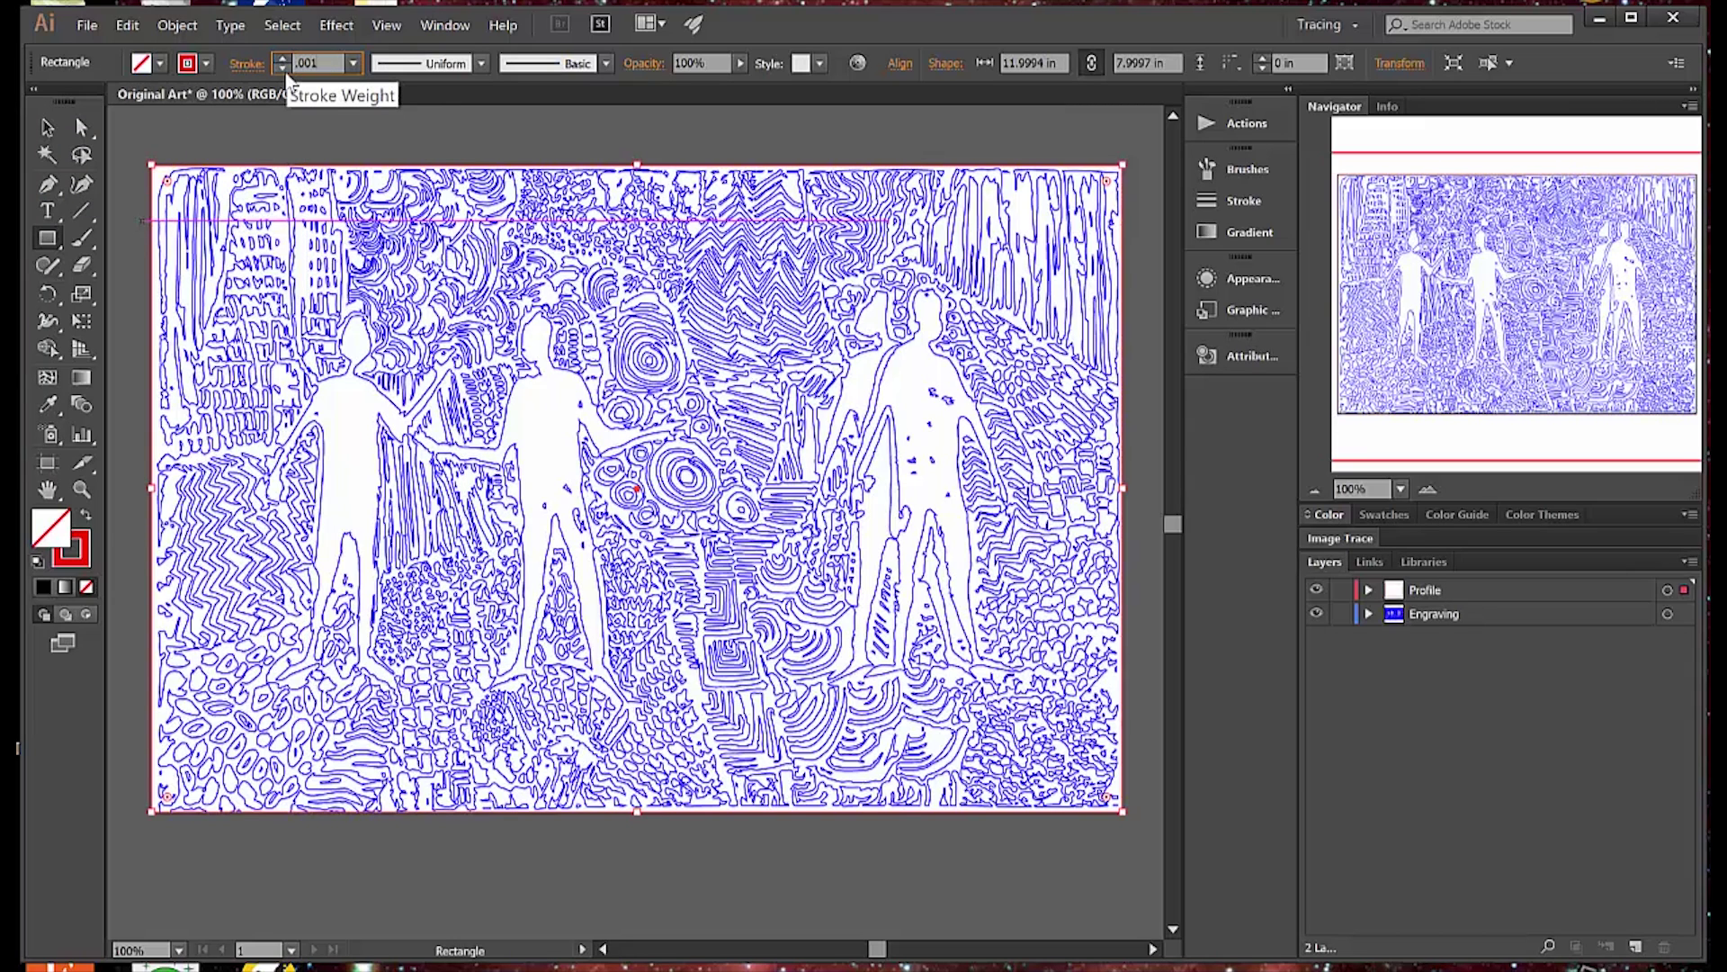
key("Return")
left_click(48, 128)
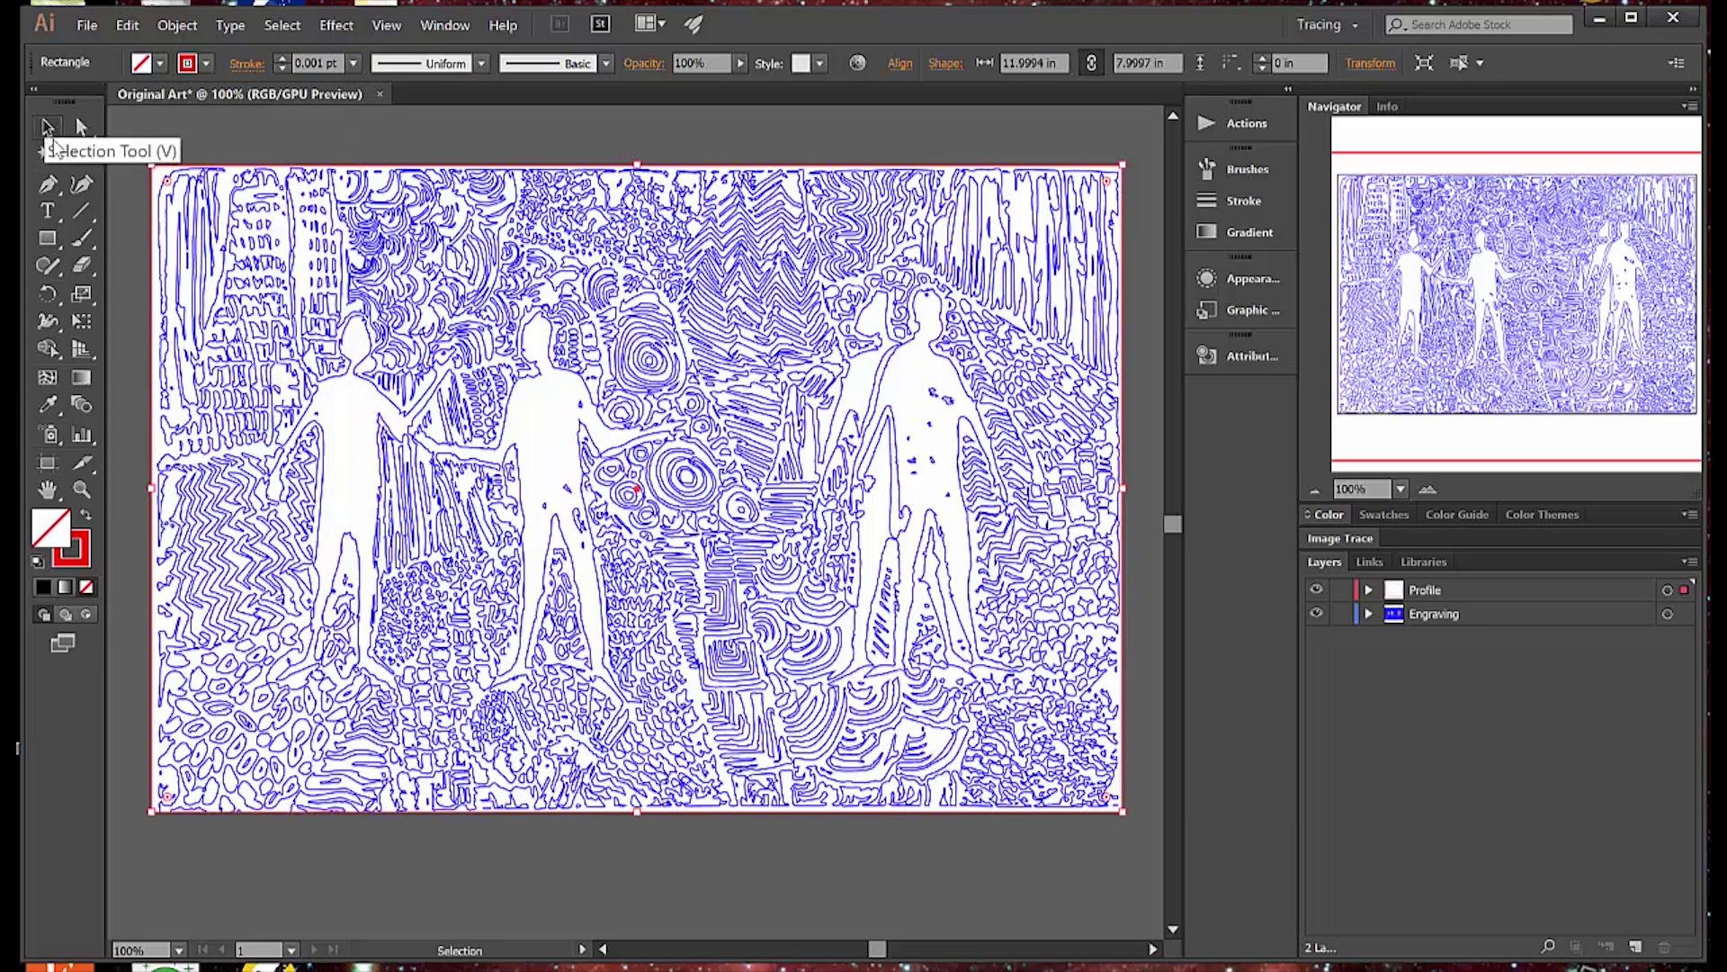
left_click(163, 140)
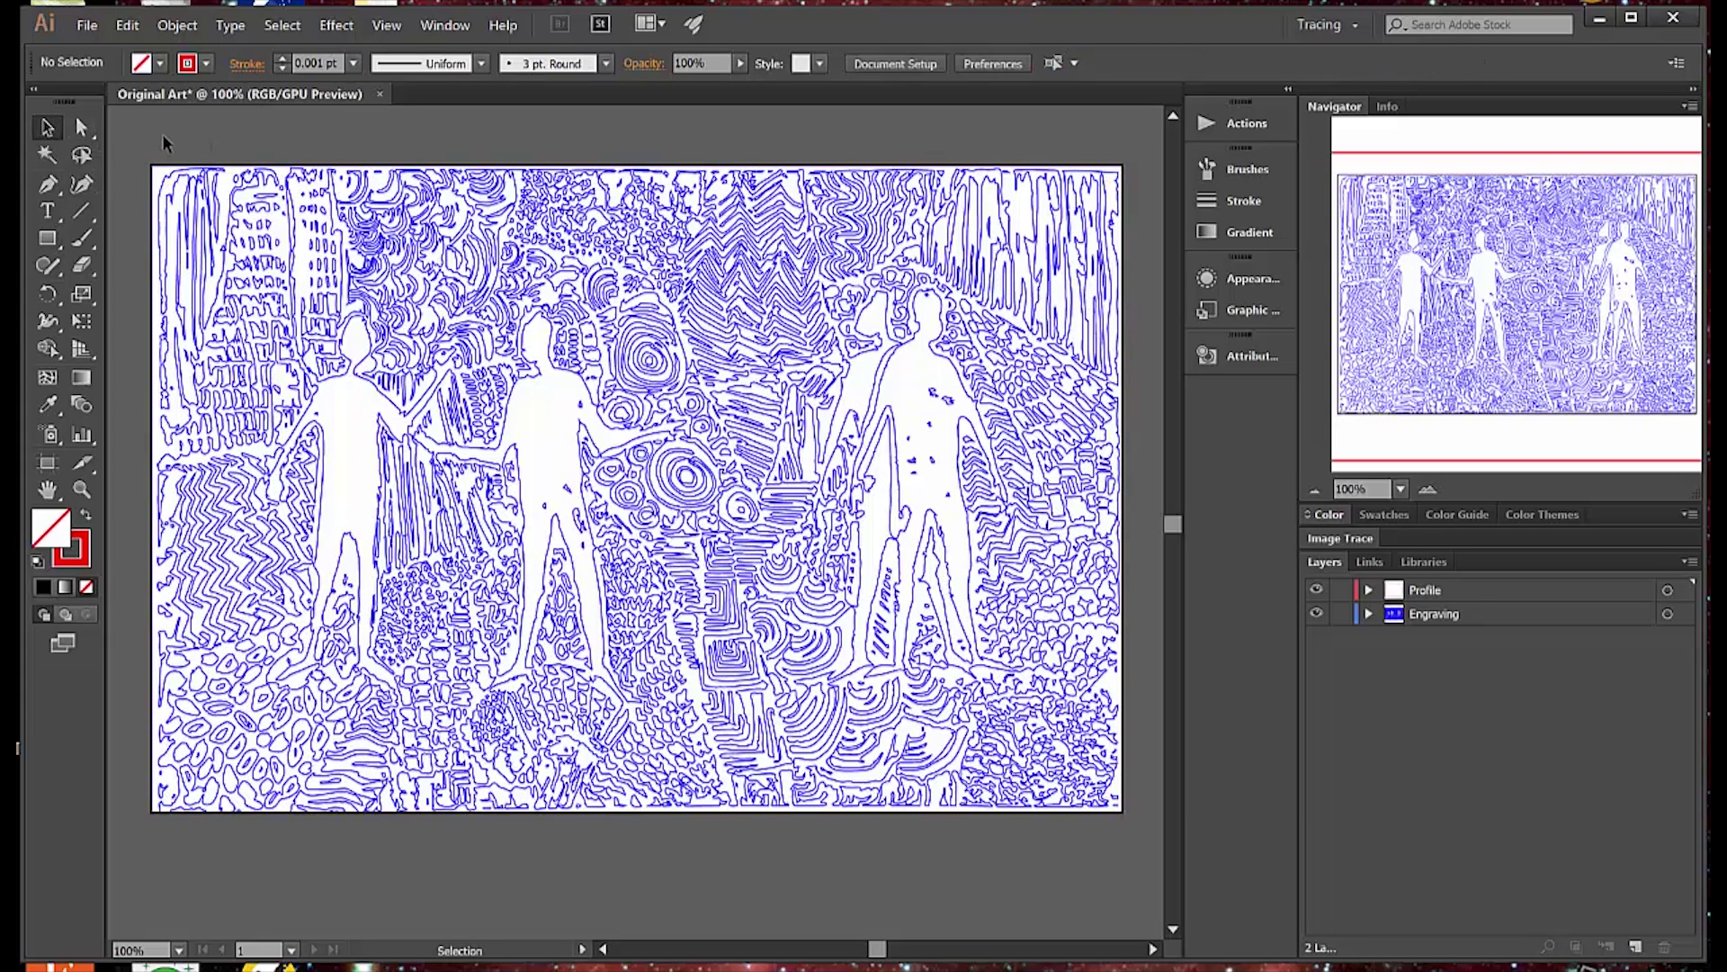
Step: Select all artwork, set its stroke weight to 0.001 pt, then deselect
key("ctrl+a")
left_click(306, 63)
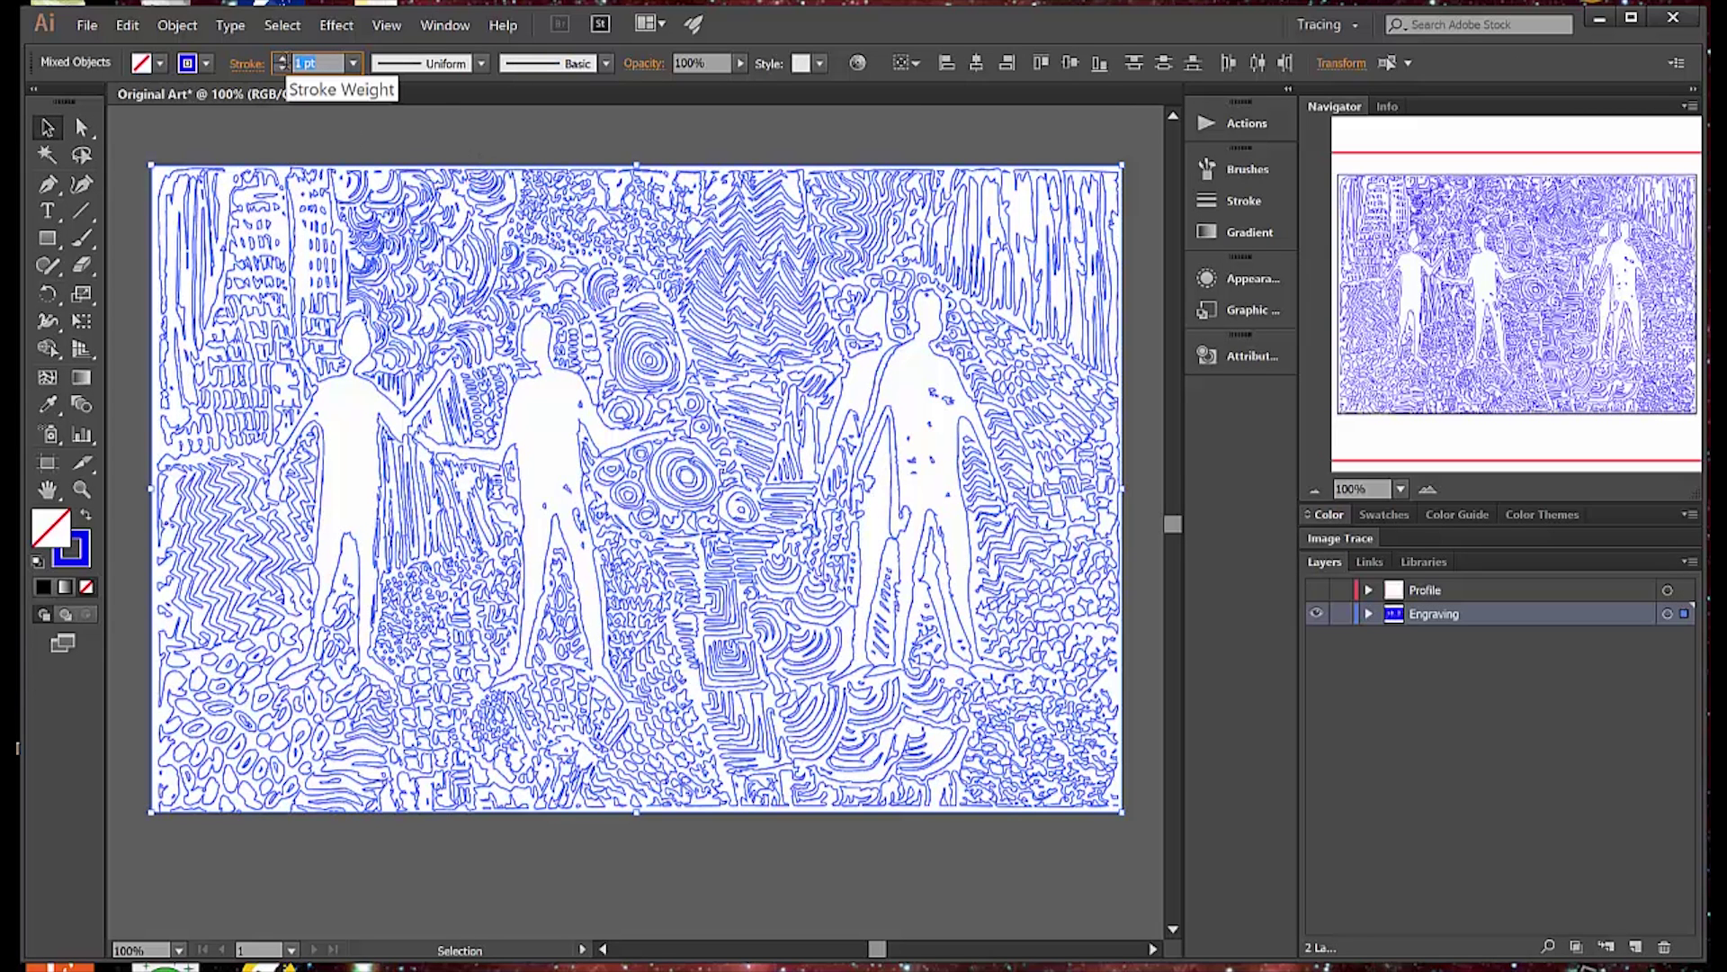
type(".001")
key("Return")
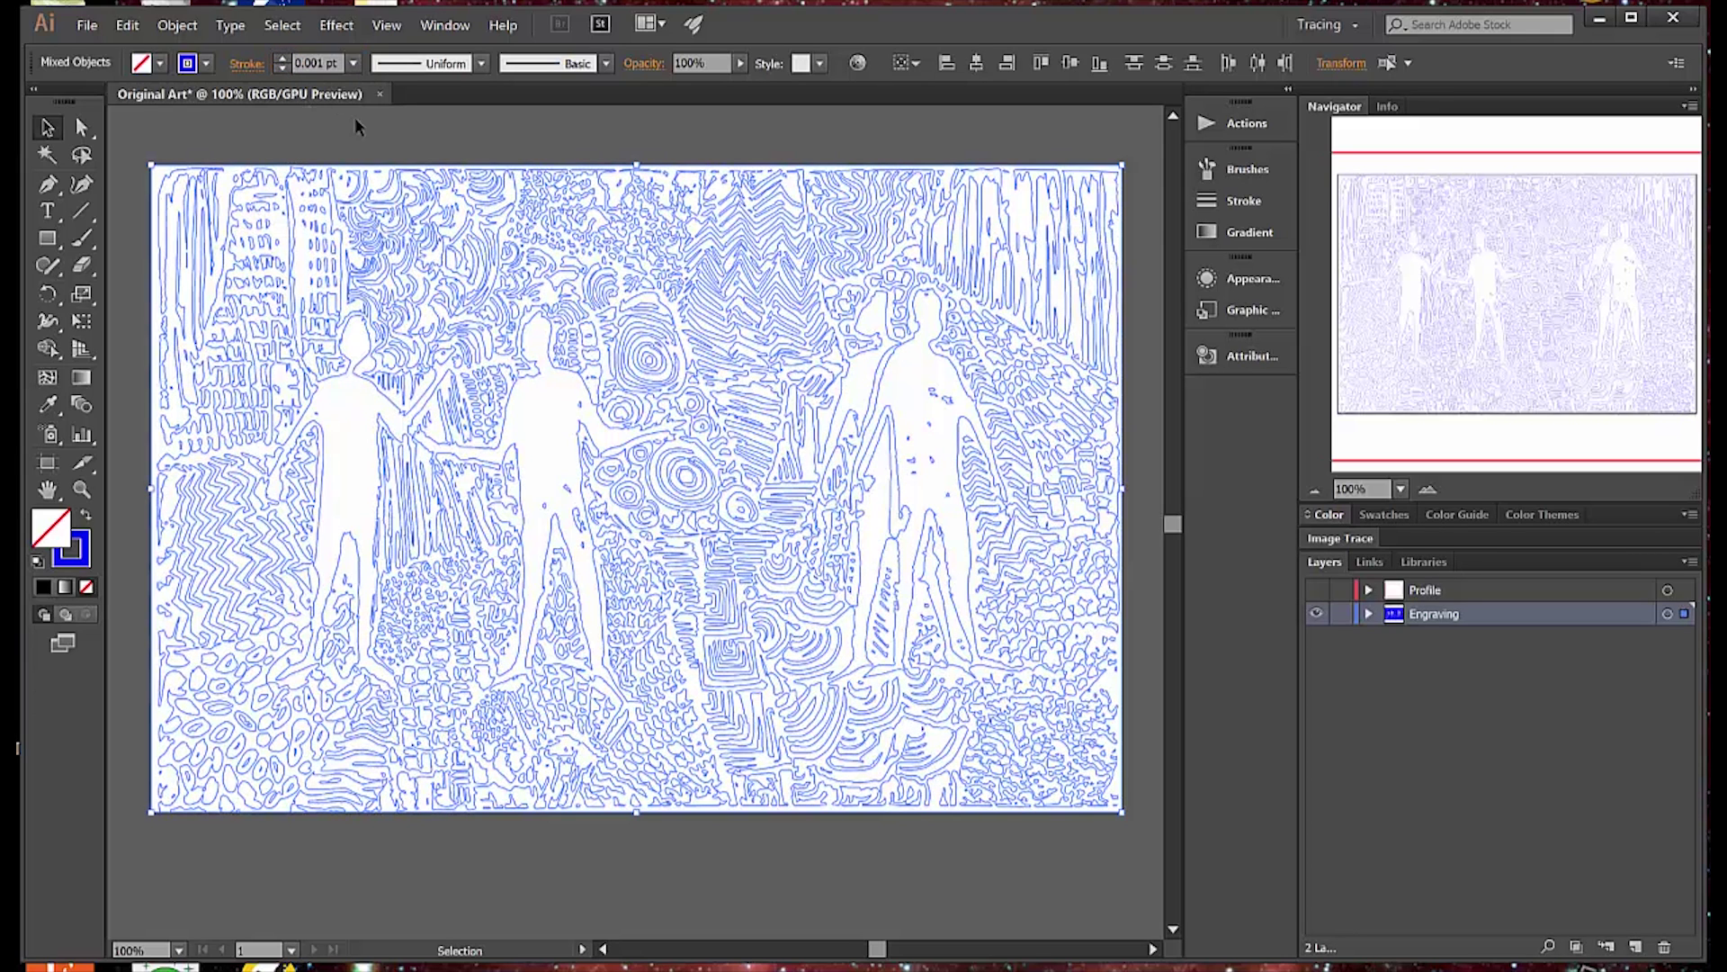
left_click(388, 151)
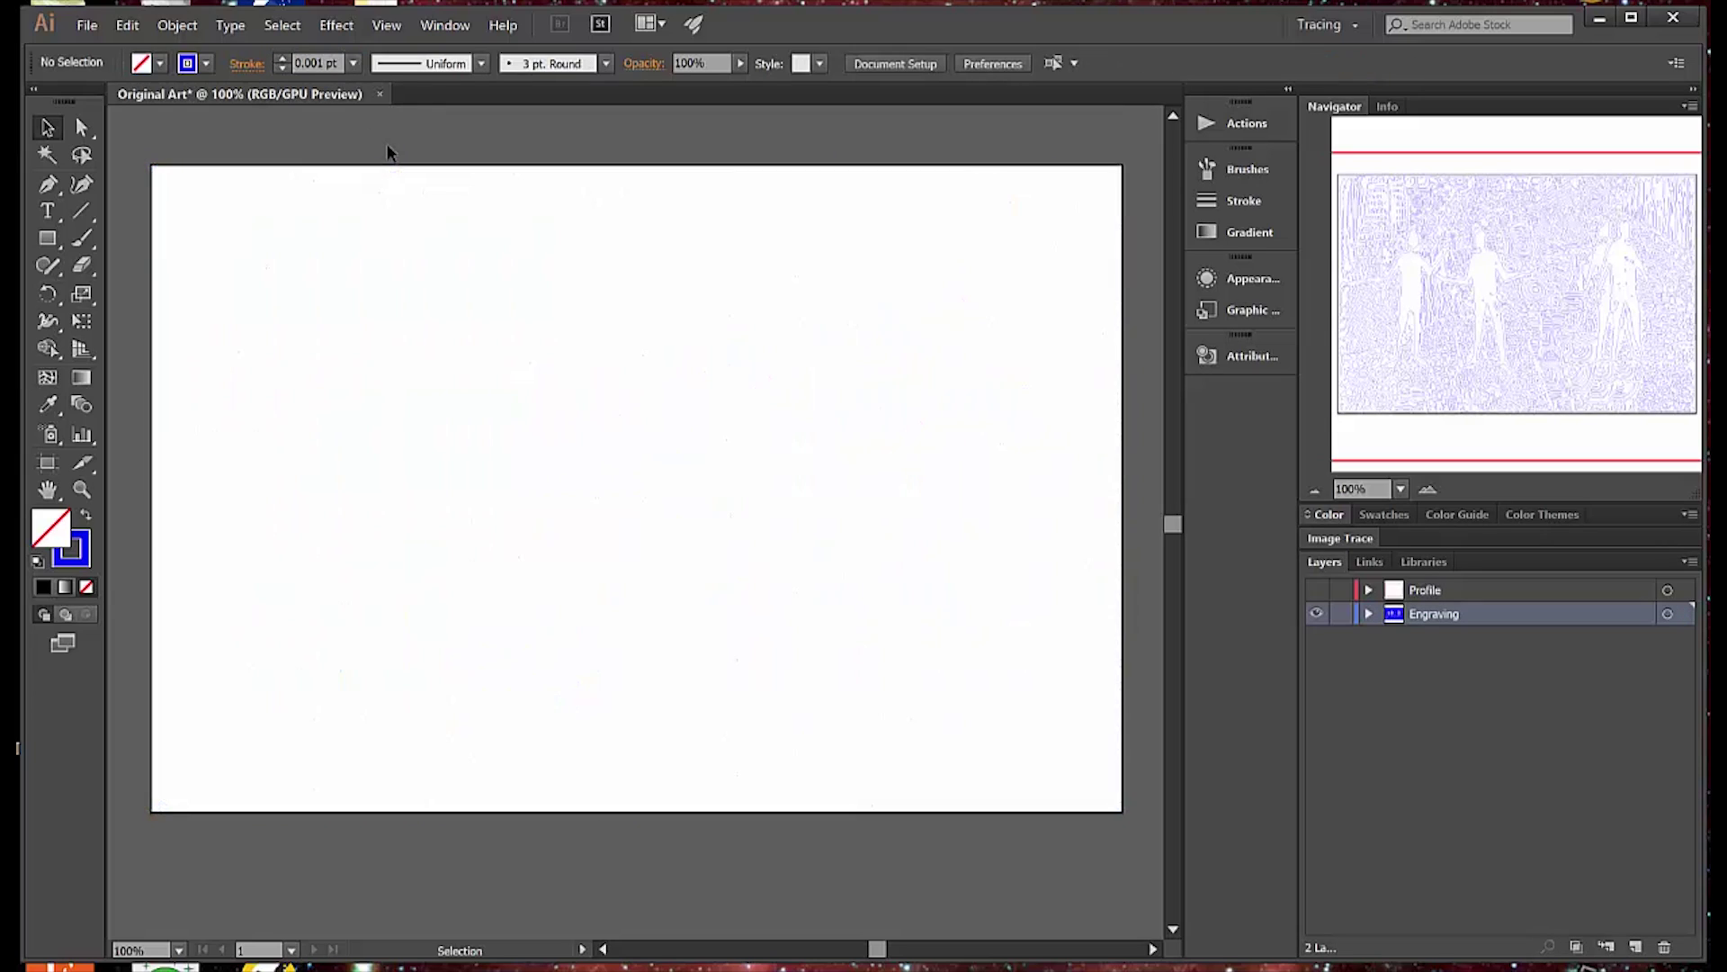
key("a")
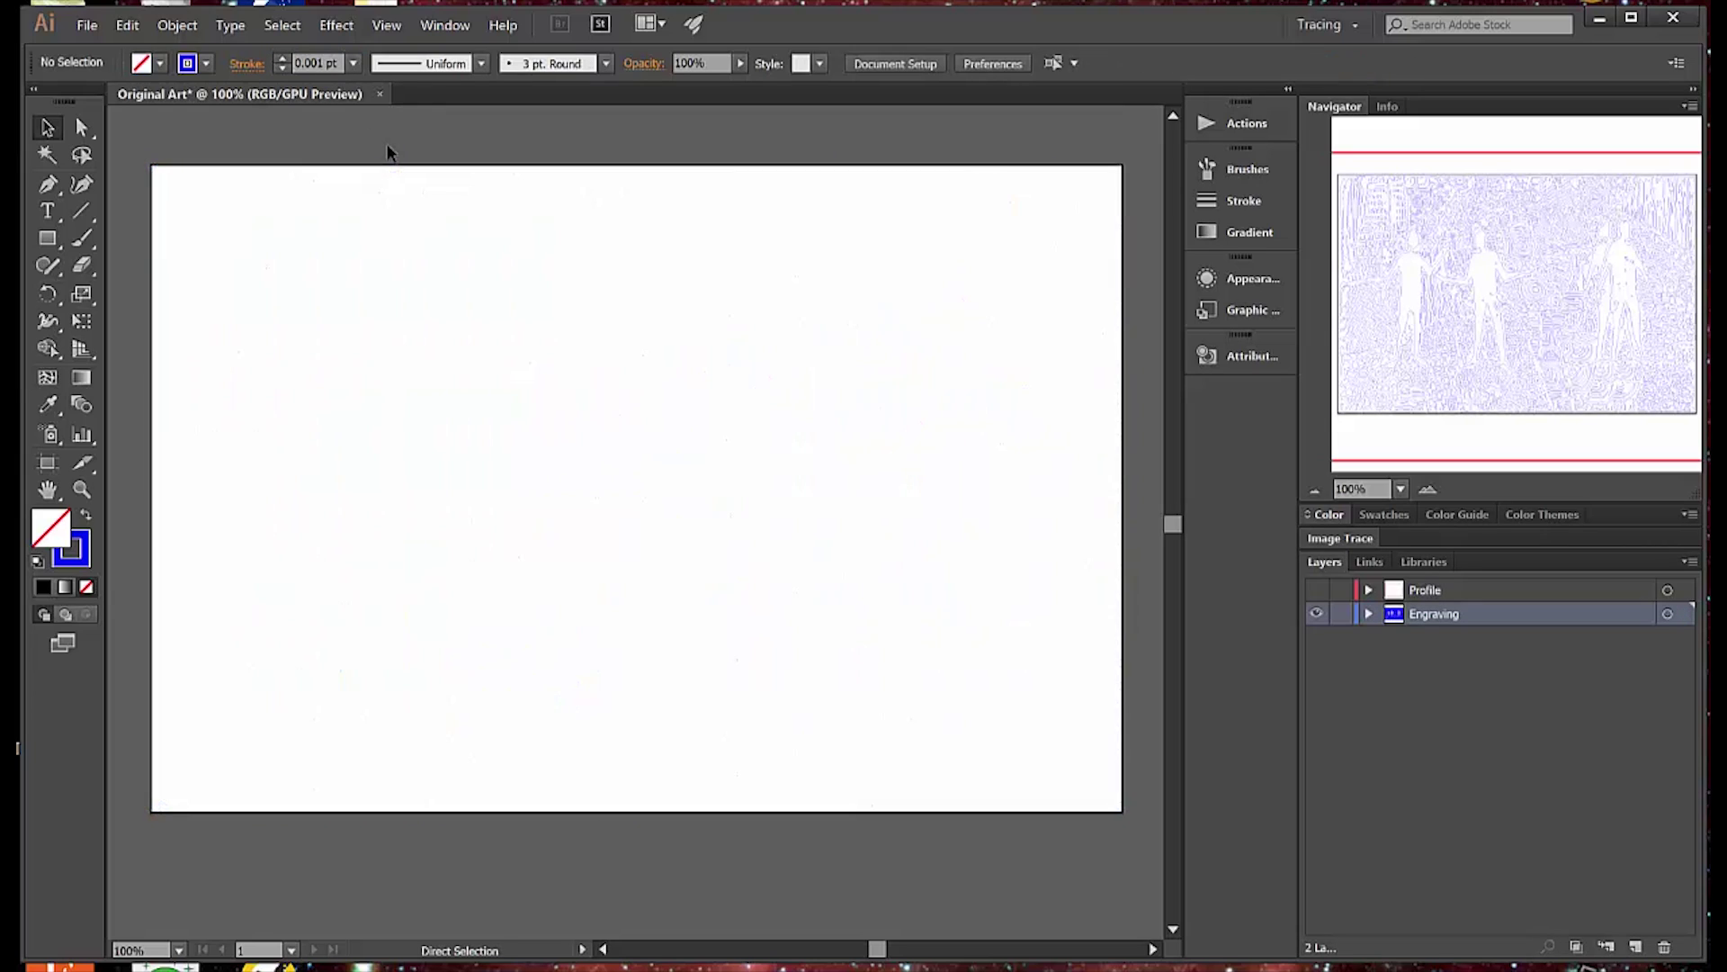